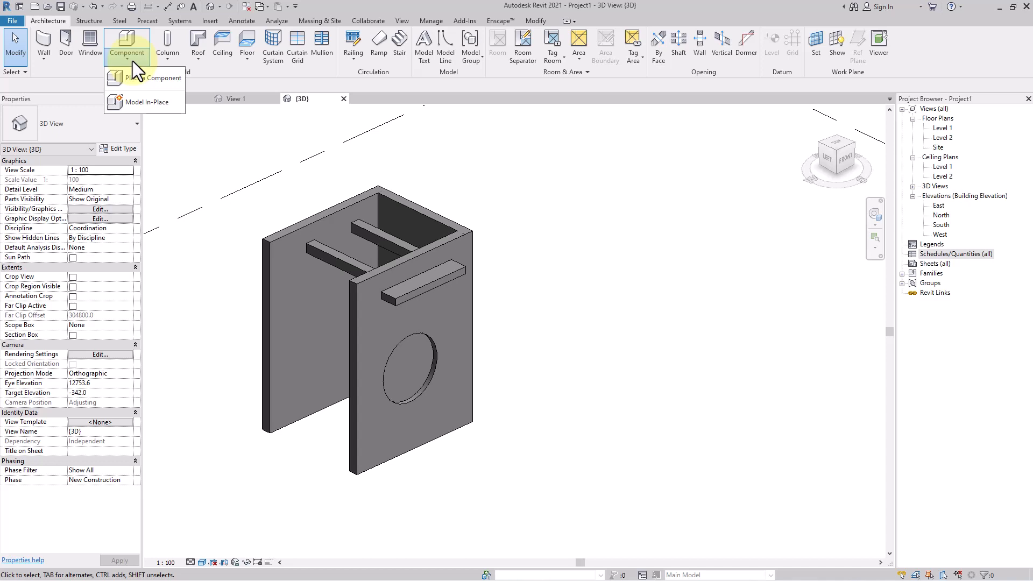
Create an in-place model in the Columns category, keeping the default name Columns 1.
click(144, 100)
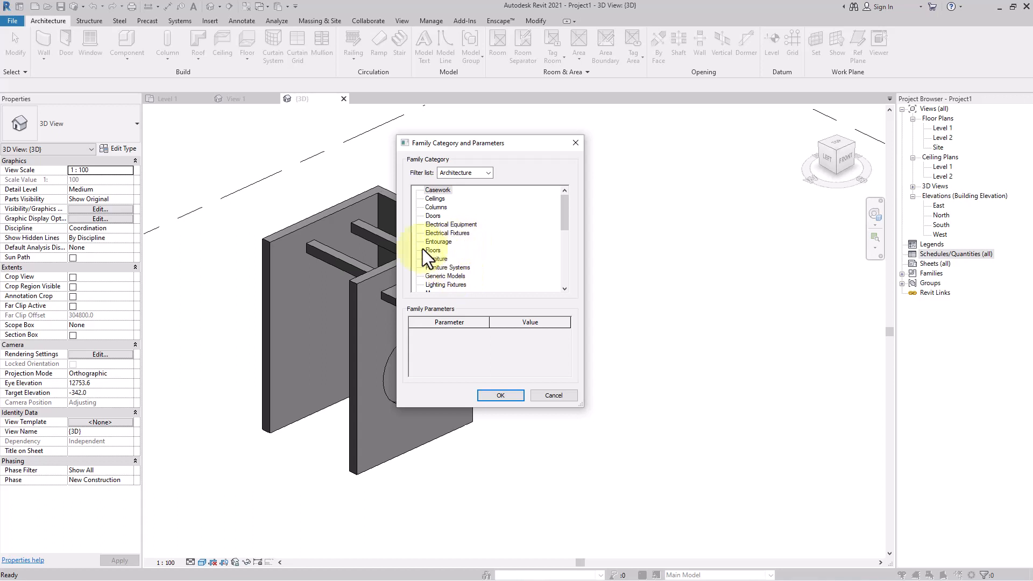
drag(434, 258, 493, 250)
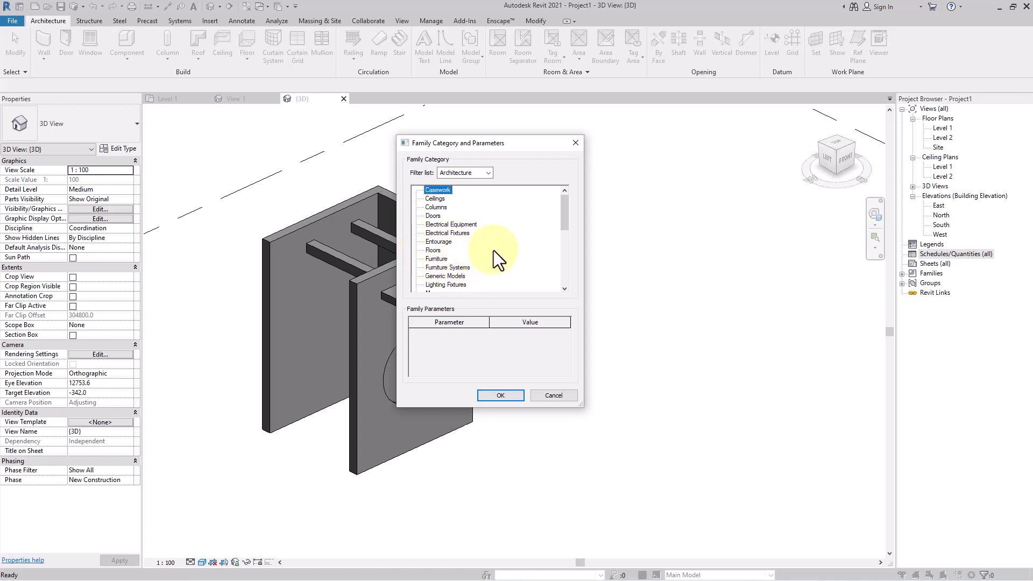
key(Down)
click(438, 206)
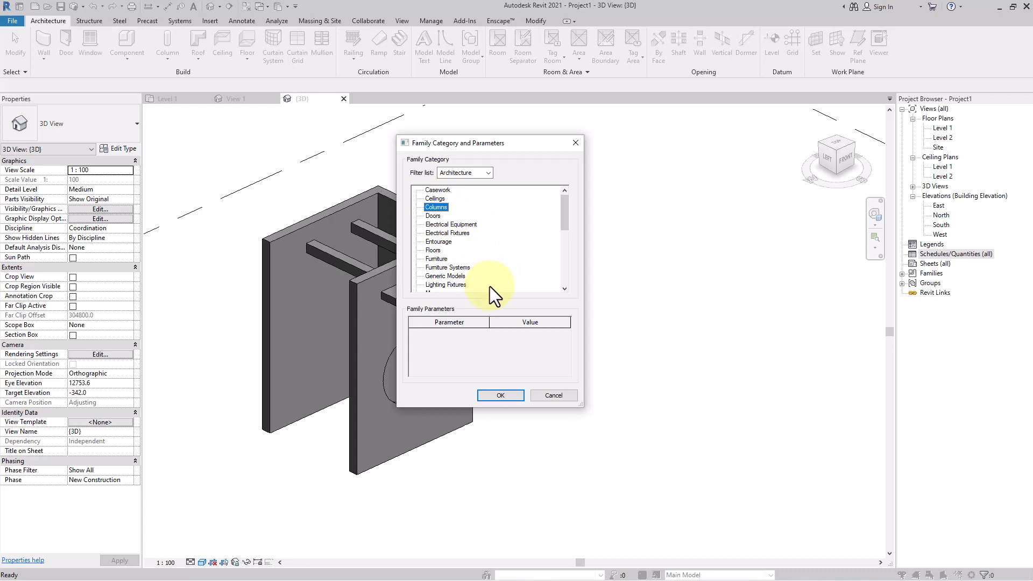
click(500, 395)
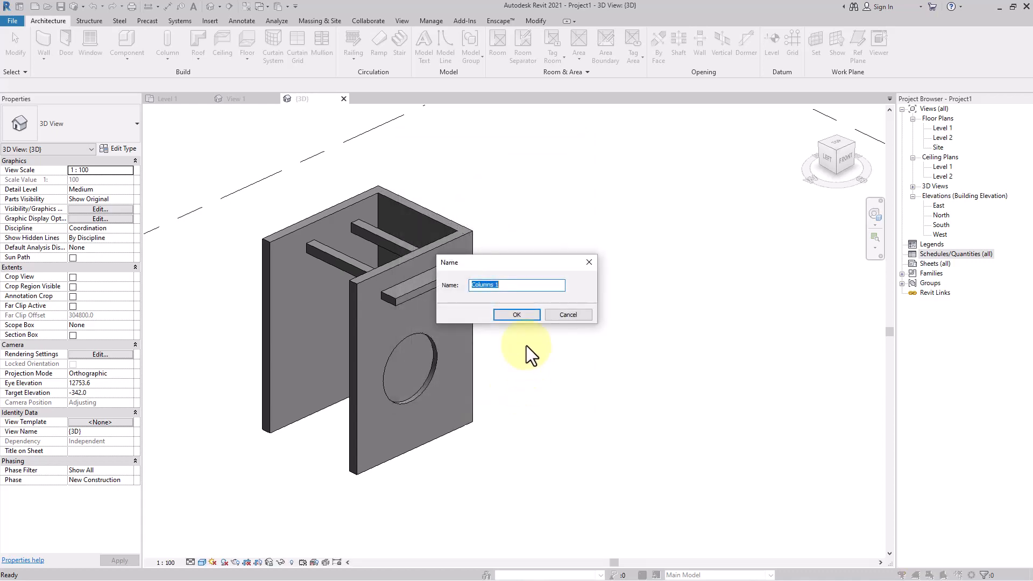
click(512, 317)
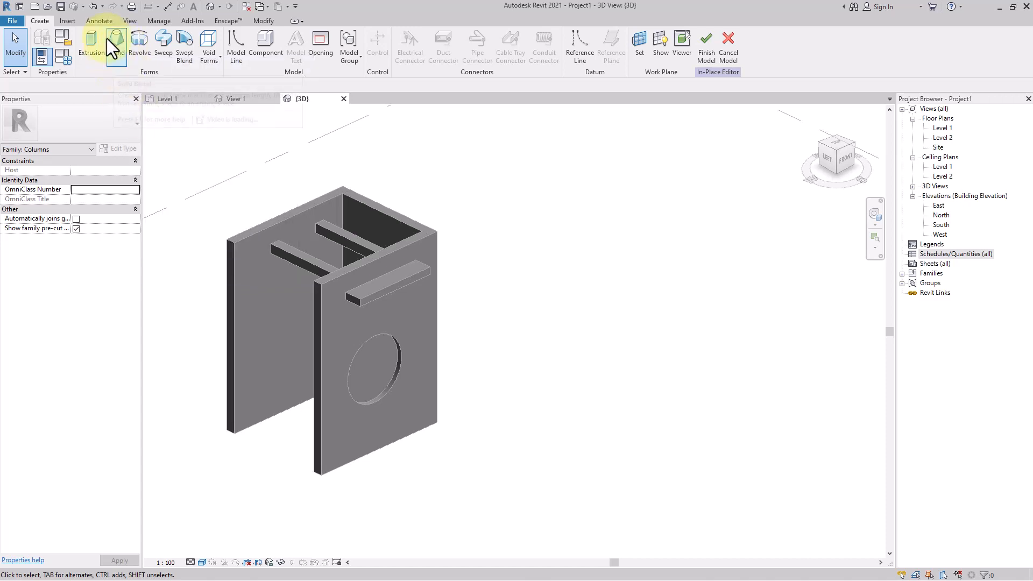
Start a Blend on Level 1 and draw its base boundary as a circle of radius 1000 mm beside the box.
click(115, 40)
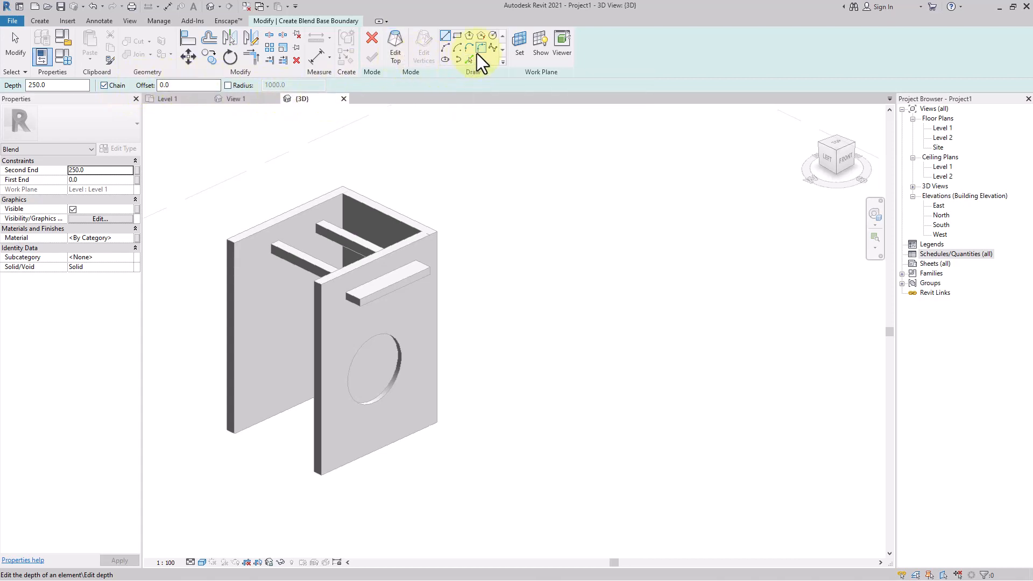
click(493, 36)
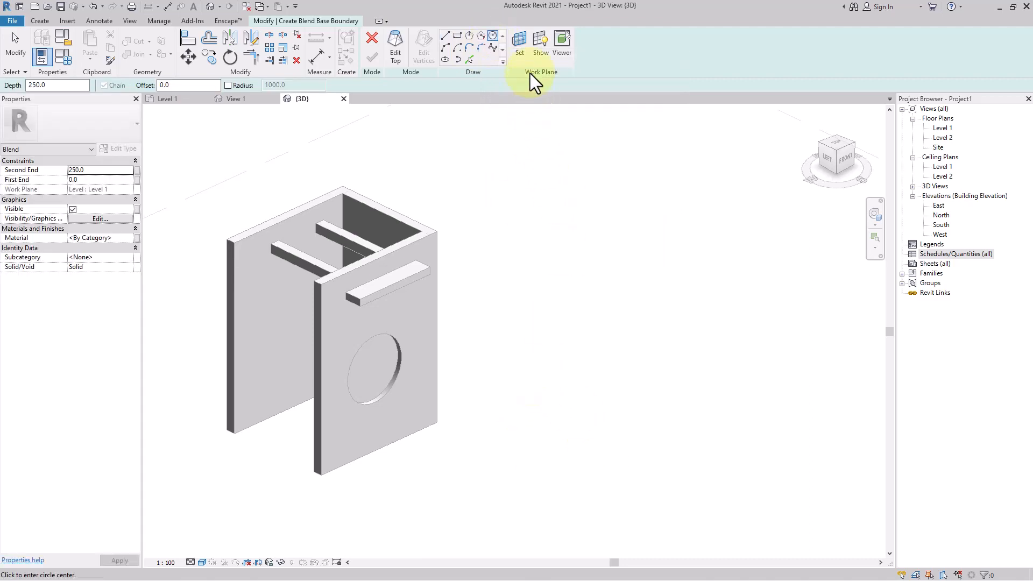
click(541, 48)
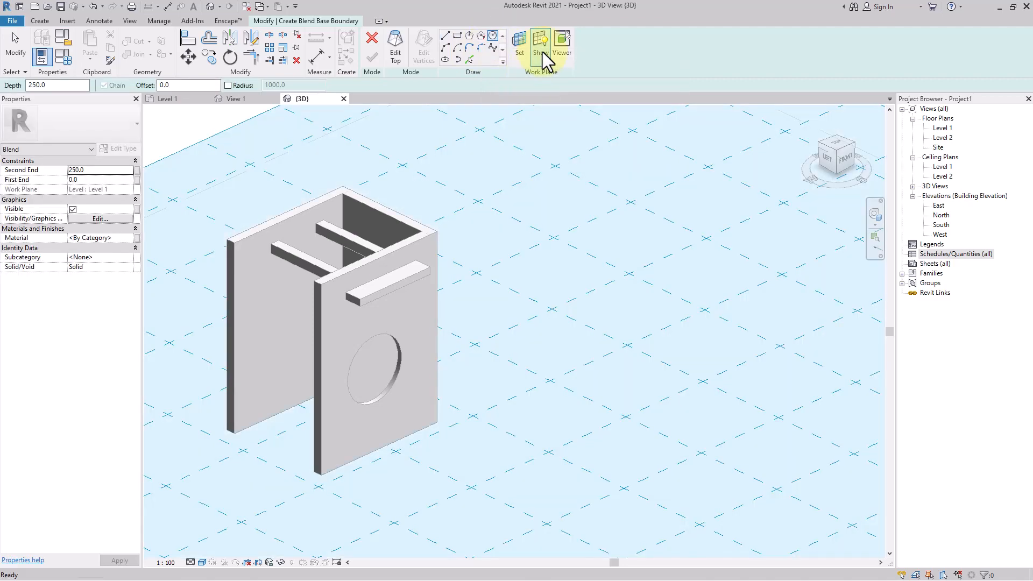
click(542, 53)
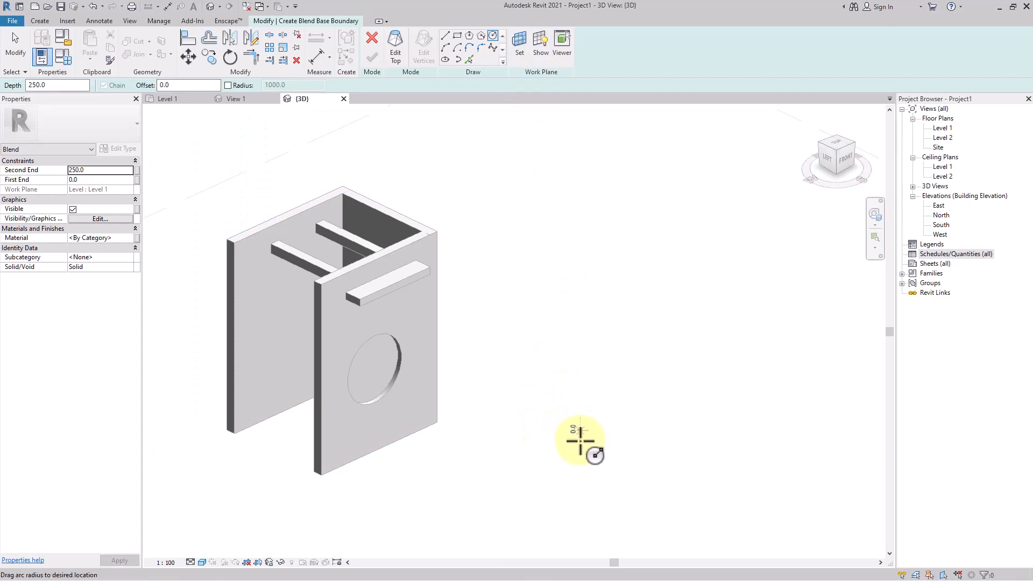
click(595, 441)
scroll(597, 439, up, 2)
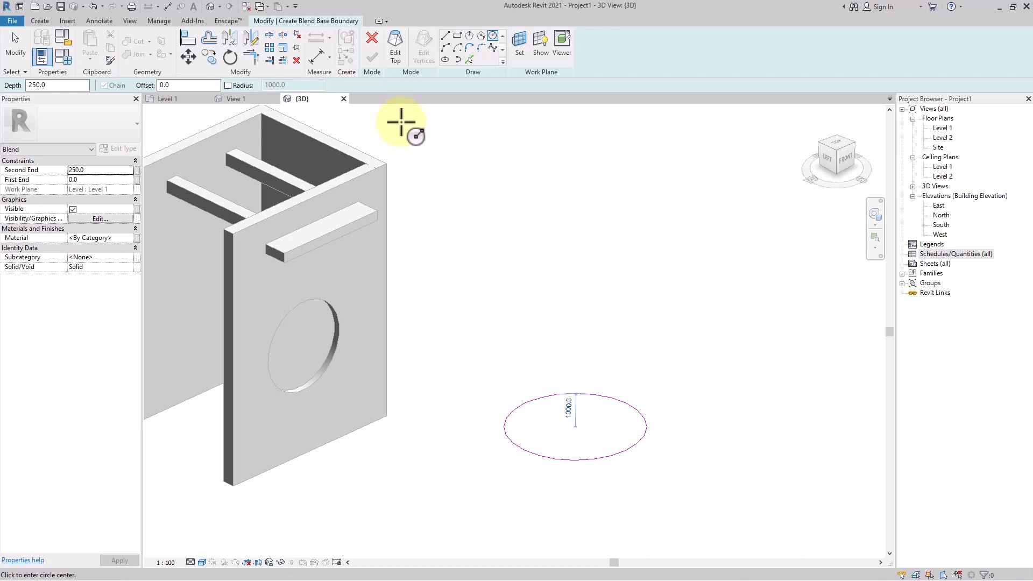
Draw the blend's top boundary as a 700 by 900 mm rectangle inside the base circle and finish the blend.
click(391, 53)
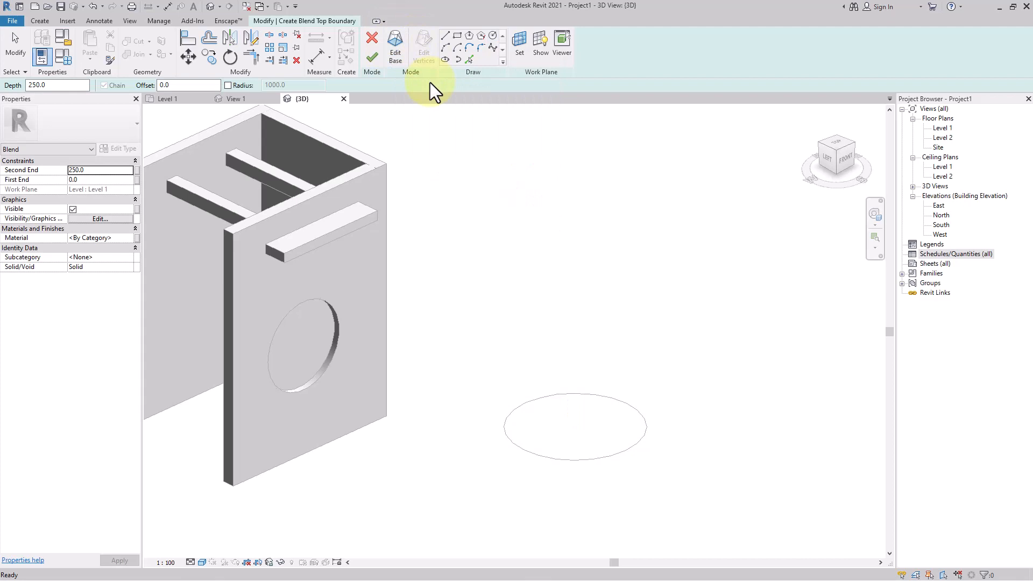
click(457, 34)
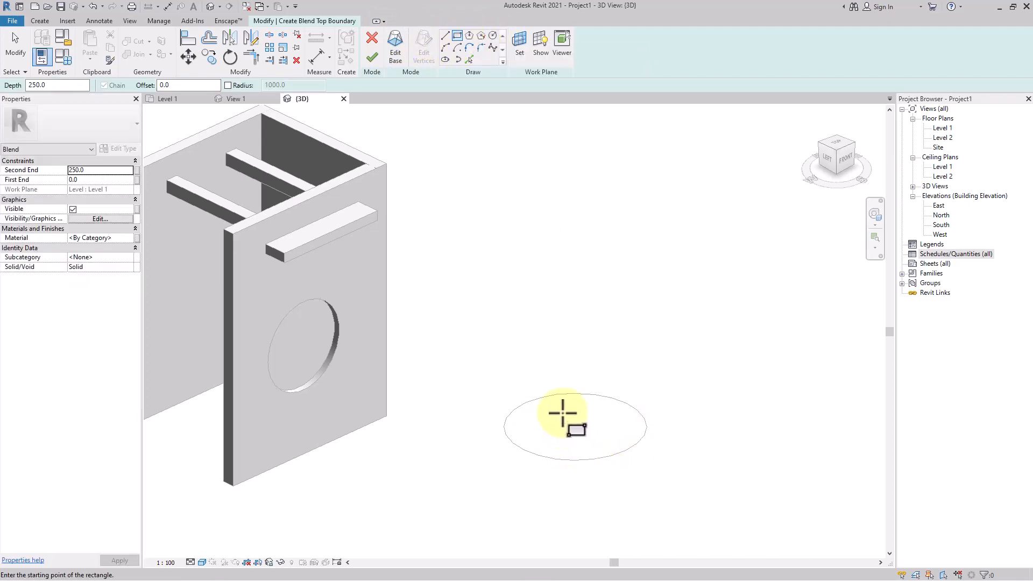
click(561, 411)
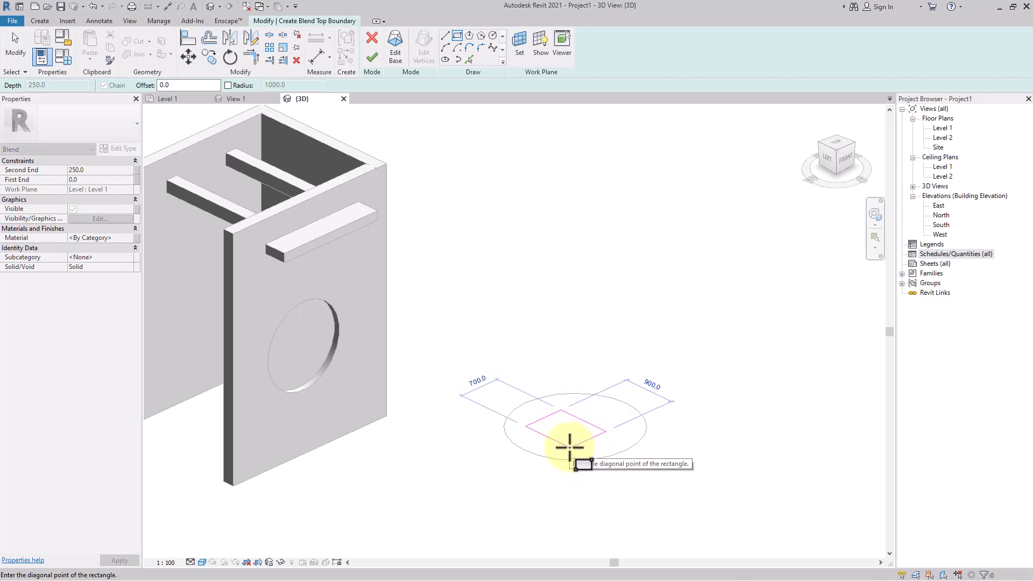
click(570, 446)
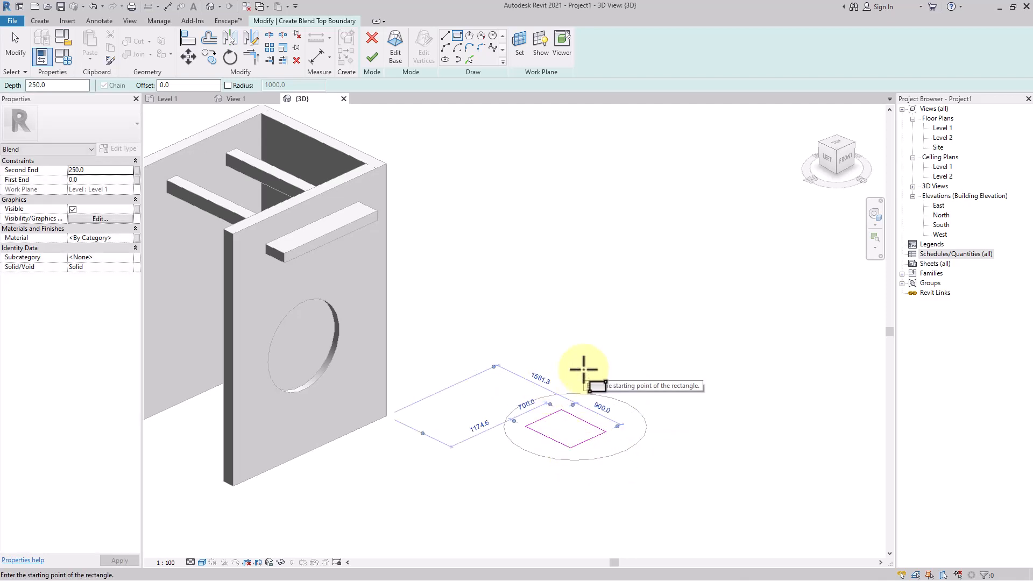
click(374, 56)
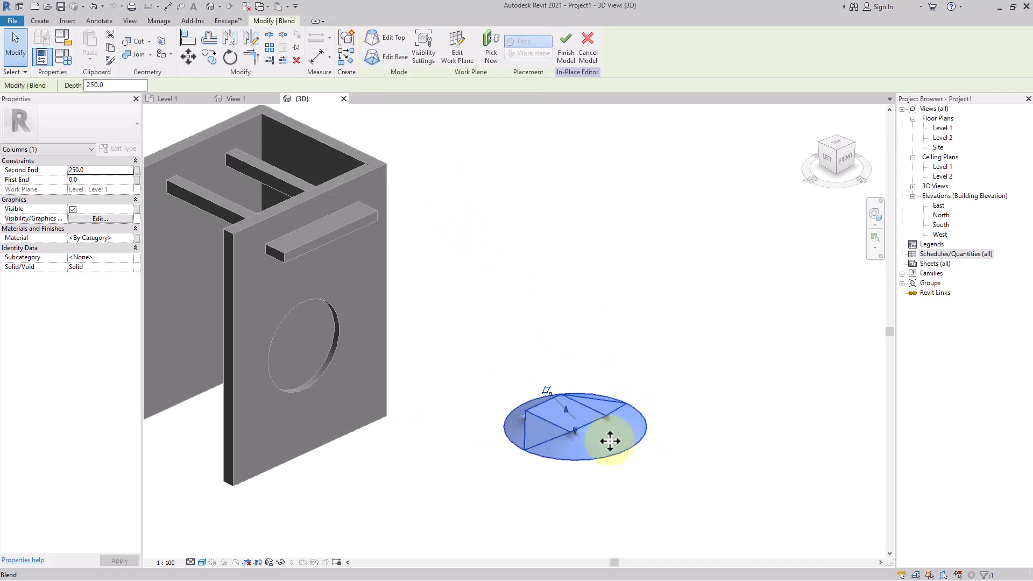
Set the blend's second end to 1000 mm.
click(92, 169)
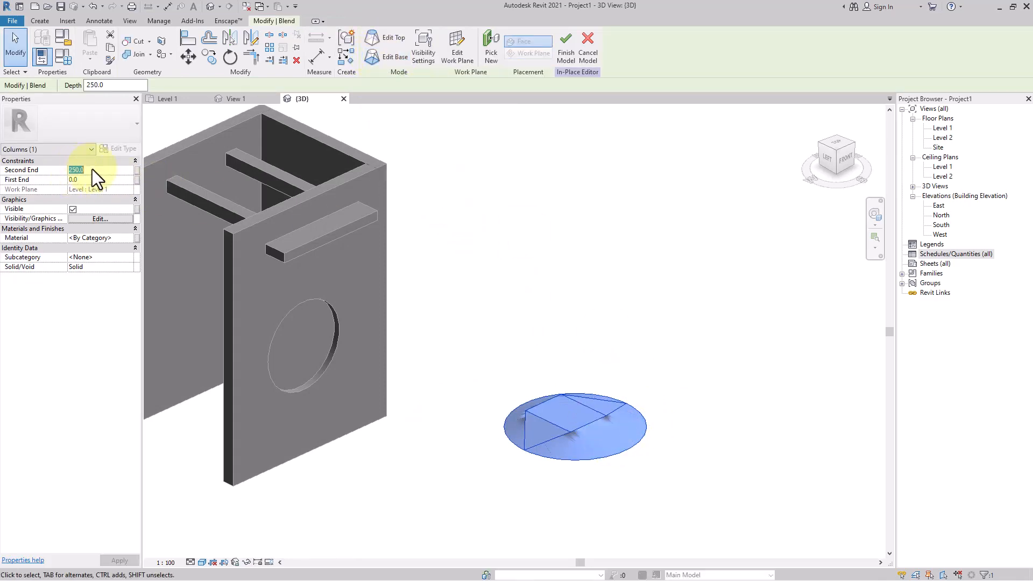
text(1000)
key(Return)
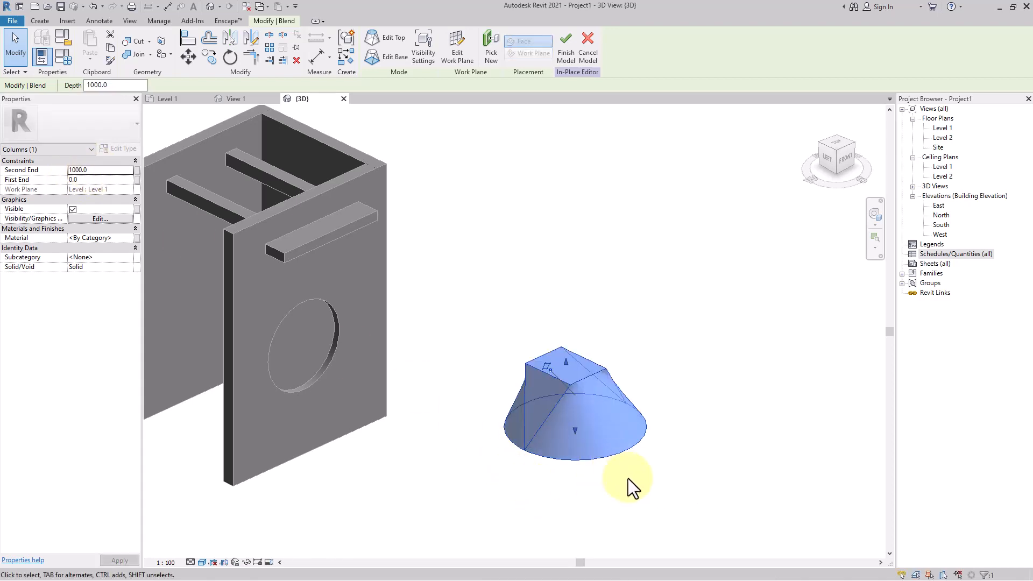
Stretch the blend's top face upward to a height of about 3950 mm using its shape handle.
click(628, 479)
scroll(605, 422, up, 2)
click(594, 409)
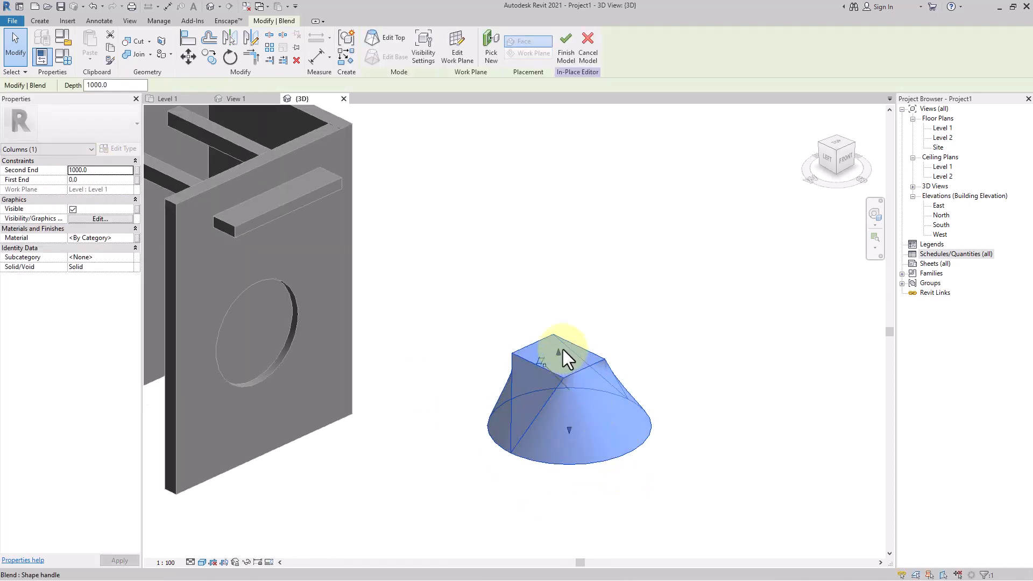
drag(557, 352, 545, 146)
click(707, 428)
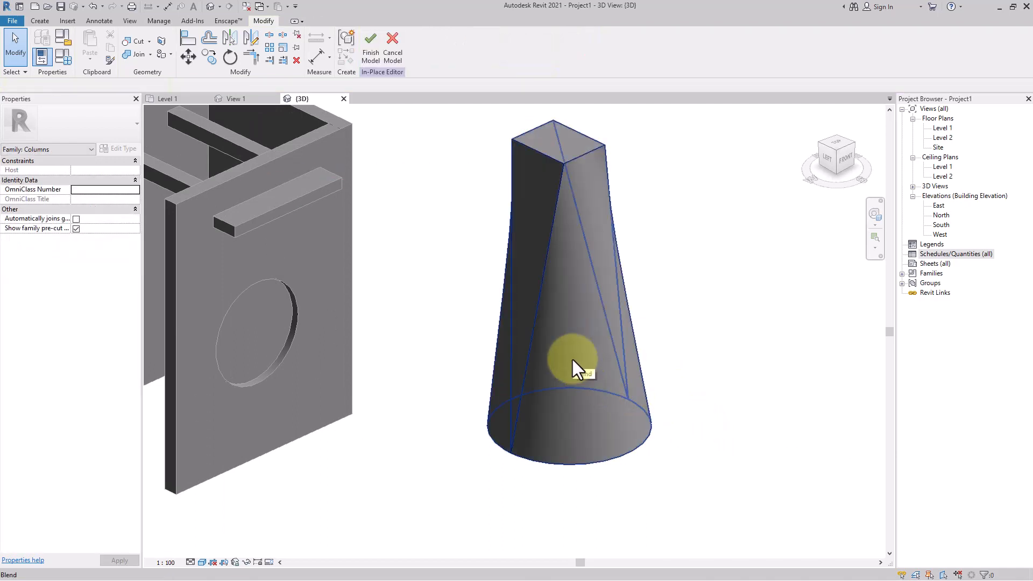
Edit the blend's top boundary and delete the rectangle's 900 mm edge farthest from the box.
click(544, 419)
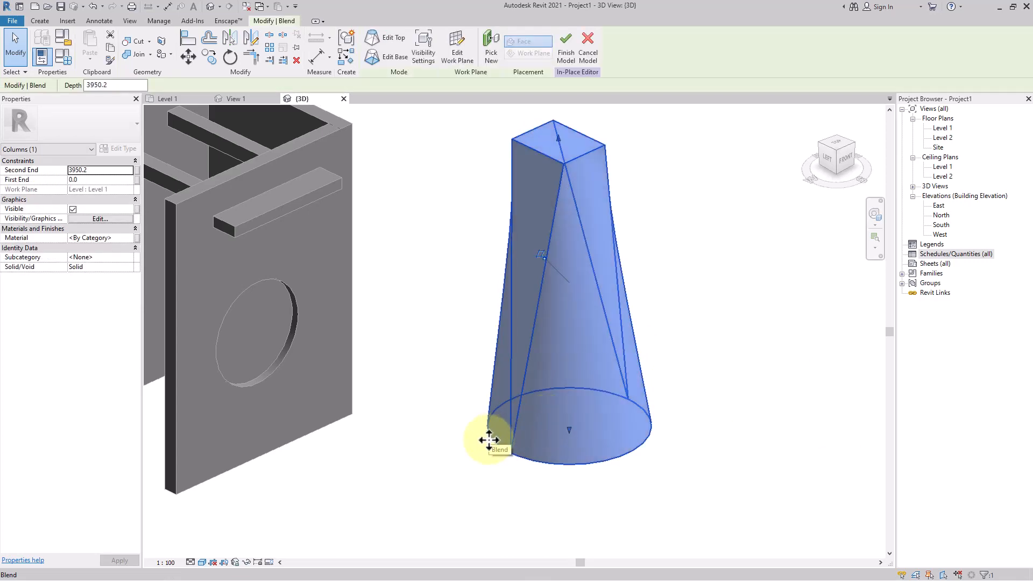
scroll(489, 440, down, 1)
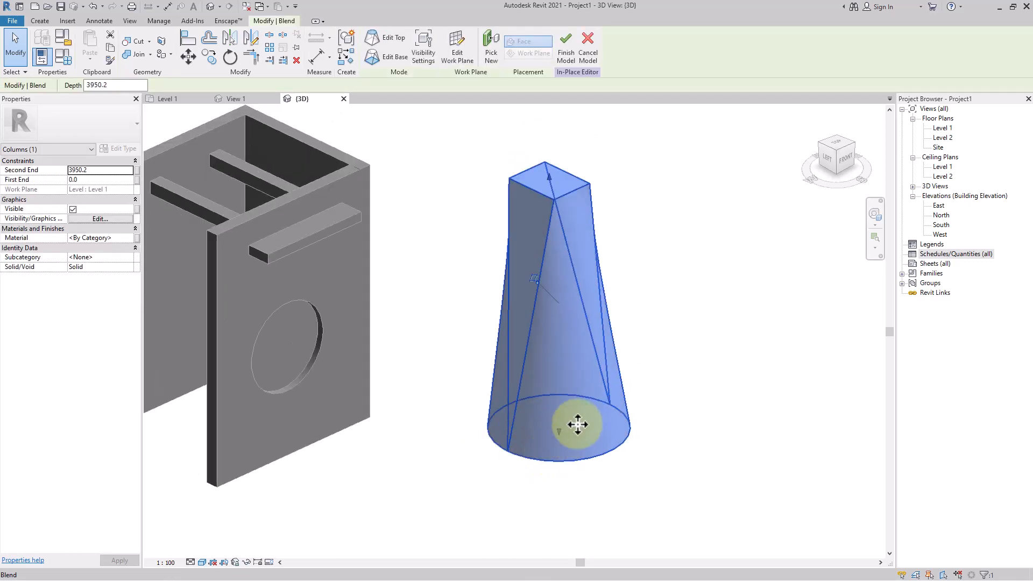
middle_drag(558, 425, 411, 438)
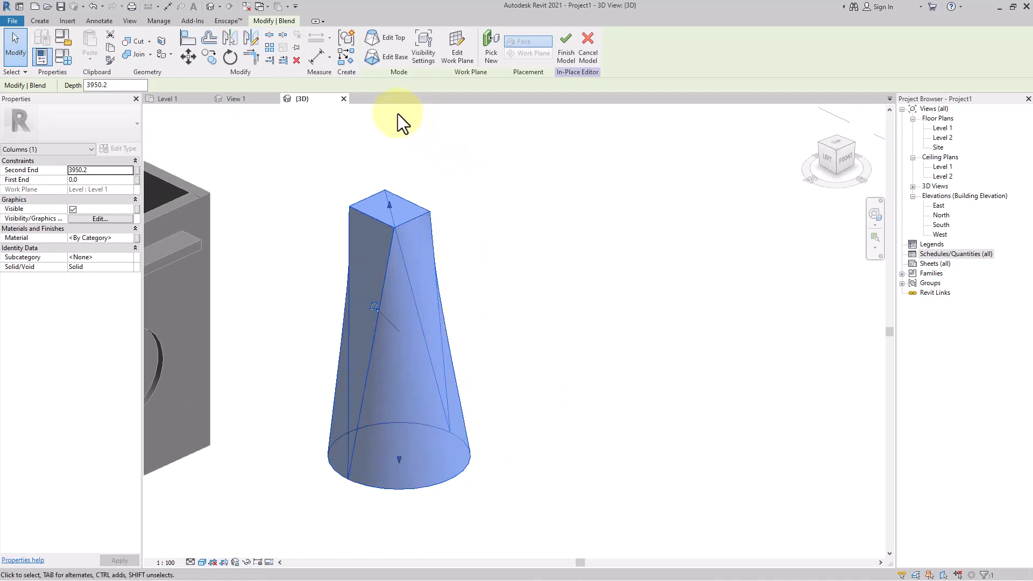
click(389, 36)
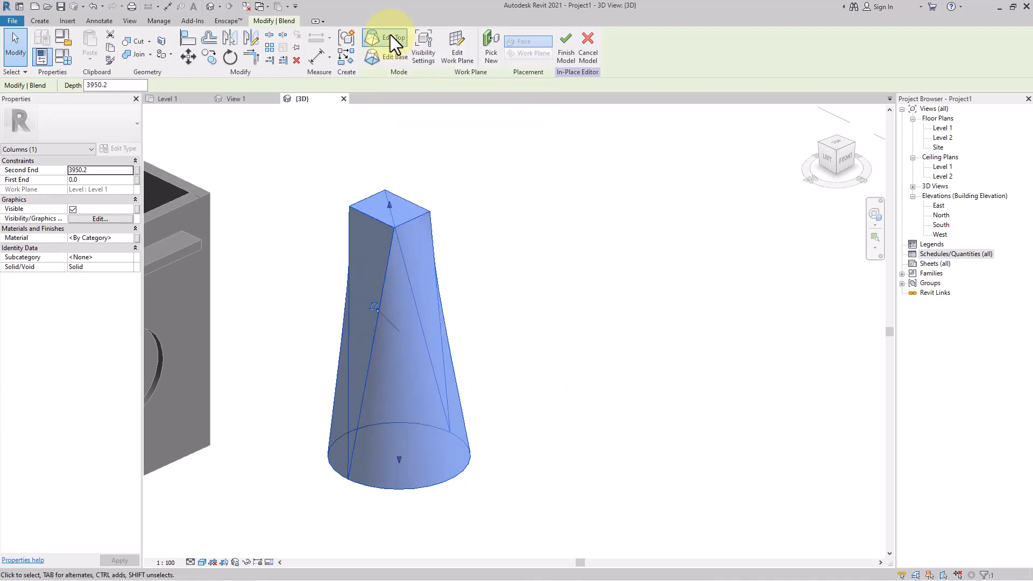
scroll(398, 462, up, 3)
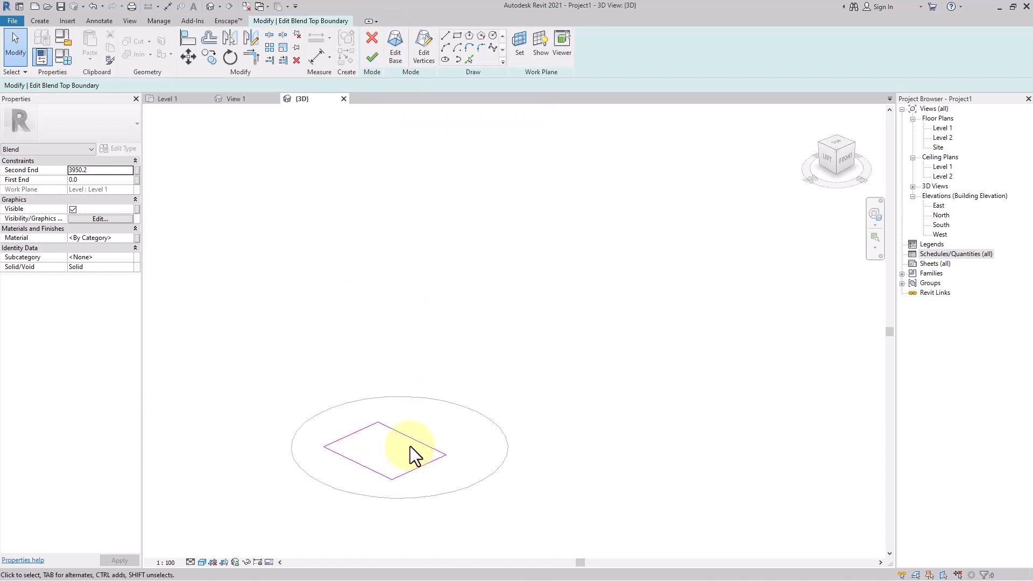
click(414, 440)
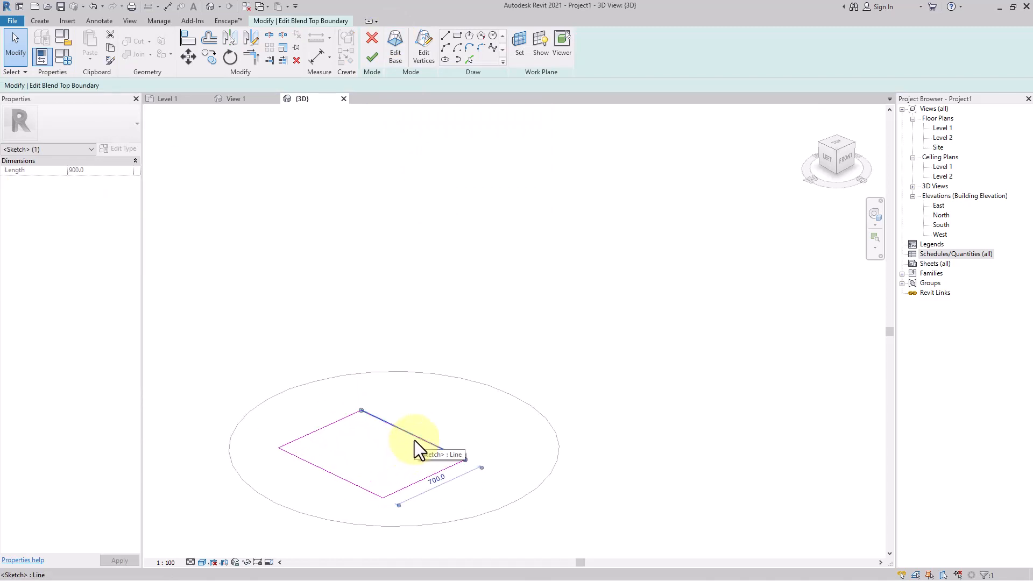
key(Delete)
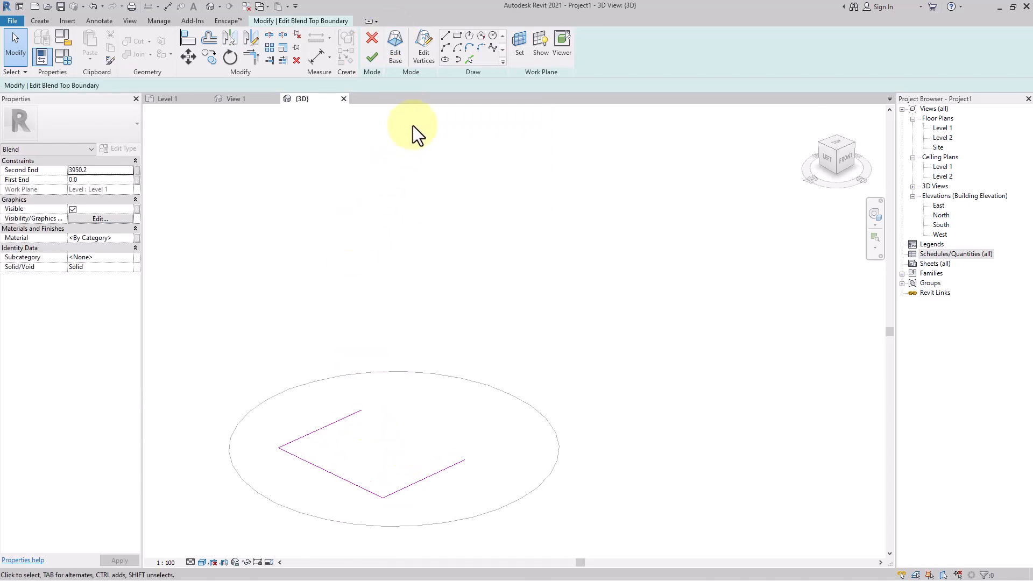
Close the top boundary with a start-end-radius arc of radius 450 mm bulging outward, and finish the blend edit.
click(445, 48)
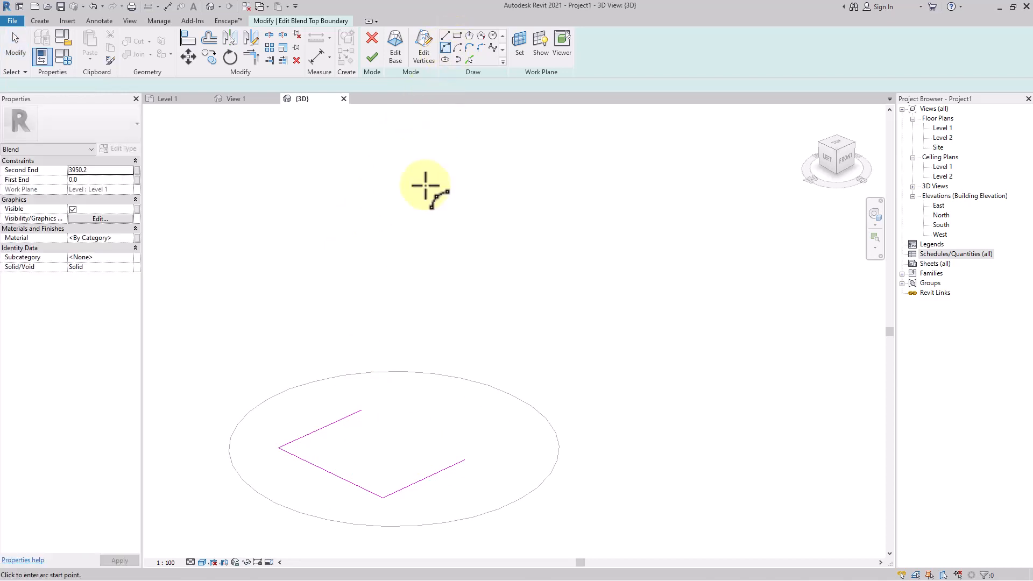
click(360, 411)
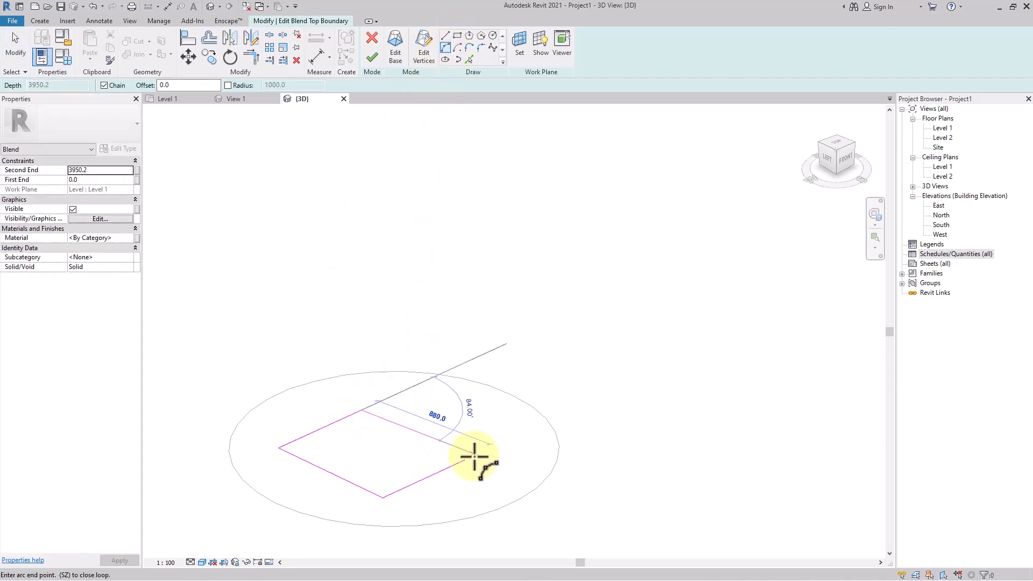
click(450, 404)
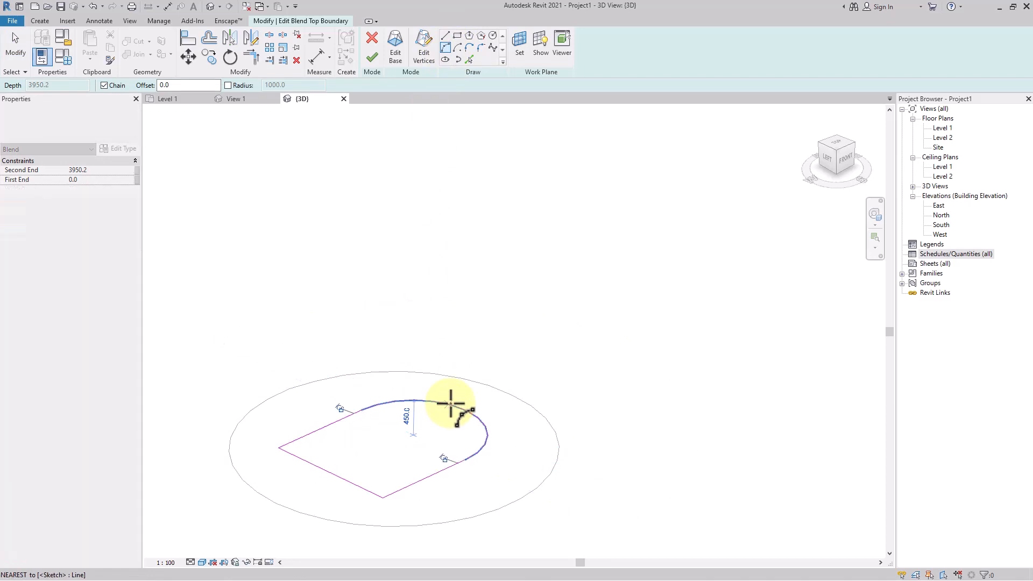
click(373, 58)
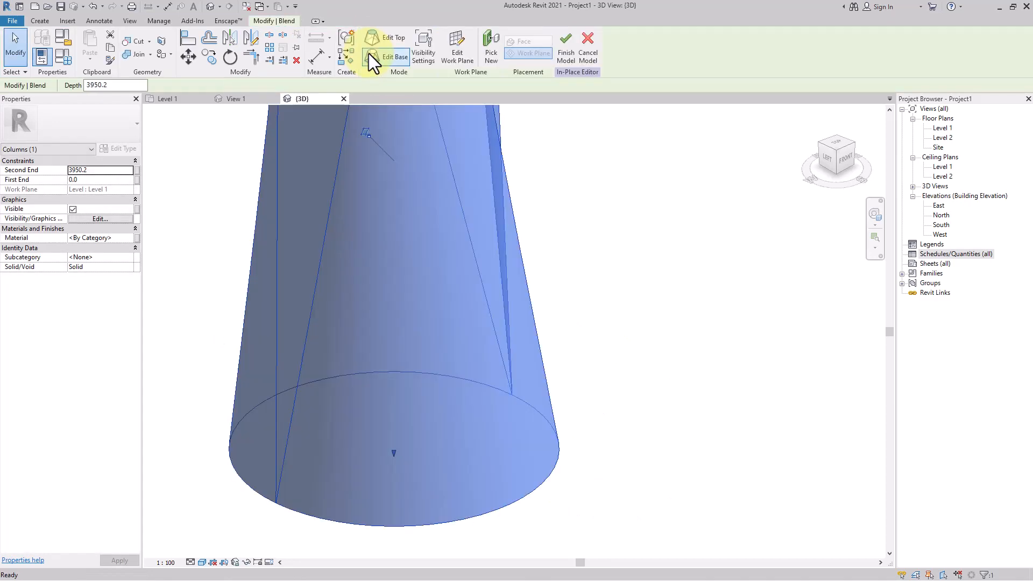
scroll(553, 422, down, 3)
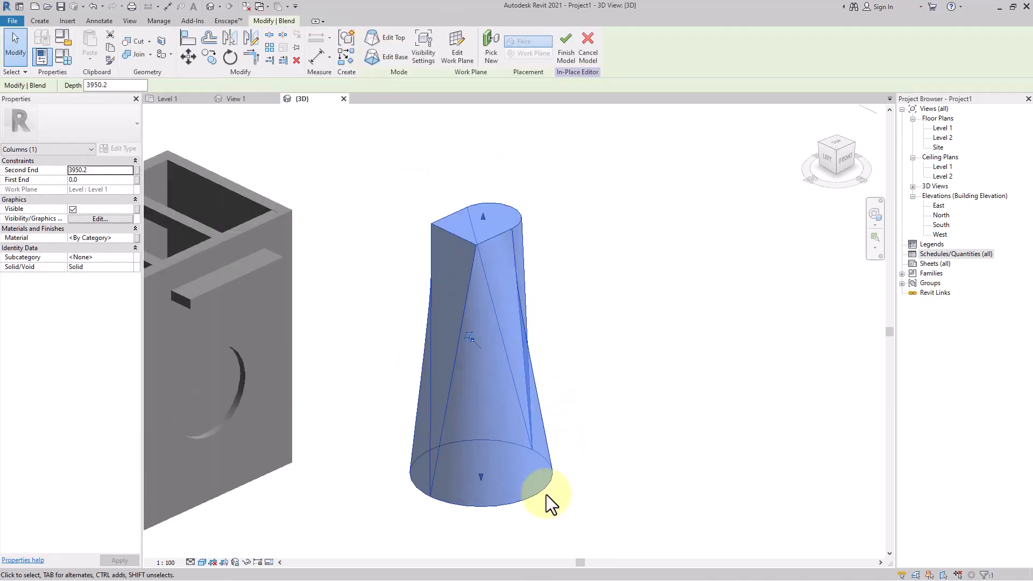
click(597, 401)
scroll(553, 380, down, 1)
middle_drag(553, 381, 413, 372)
scroll(413, 372, up, 2)
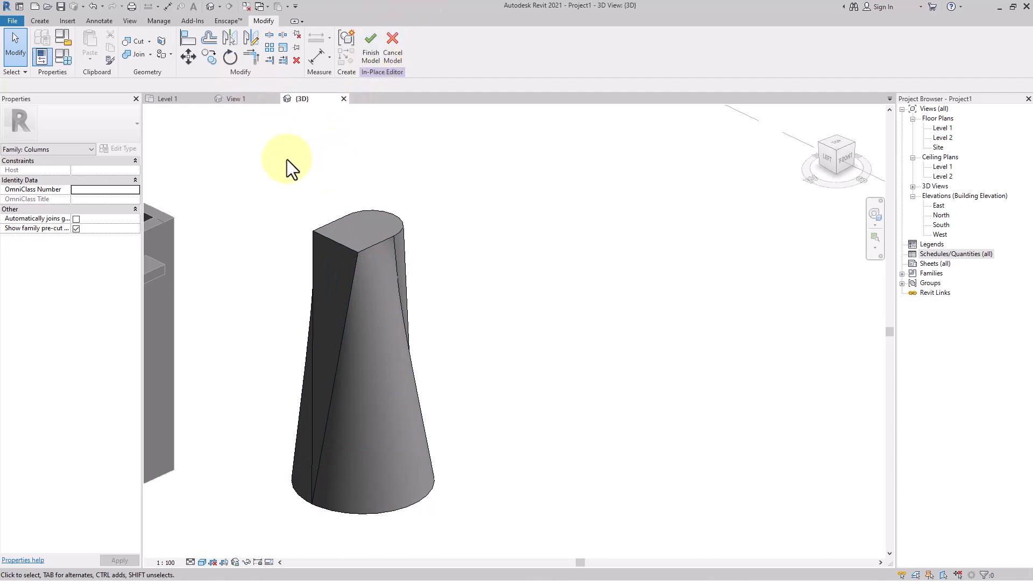
Start a revolve form and display the Level 1 work plane grid.
click(43, 19)
middle_drag(516, 311, 473, 322)
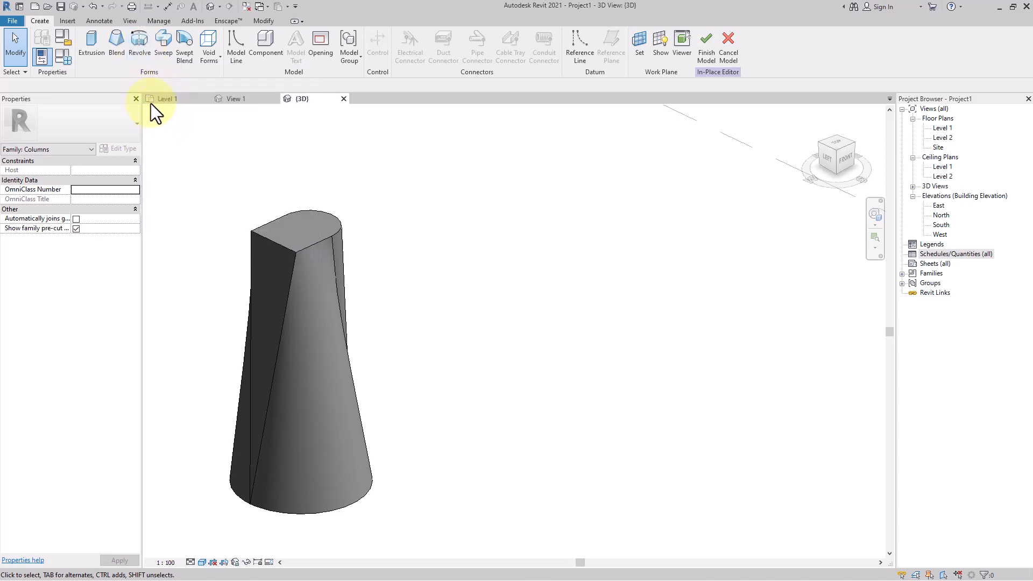
click(138, 50)
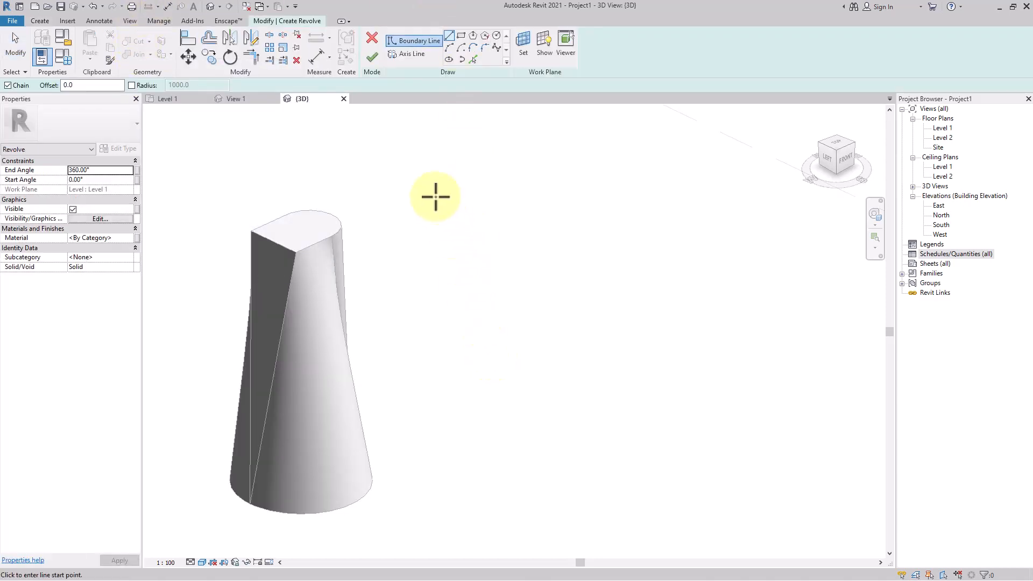
click(420, 56)
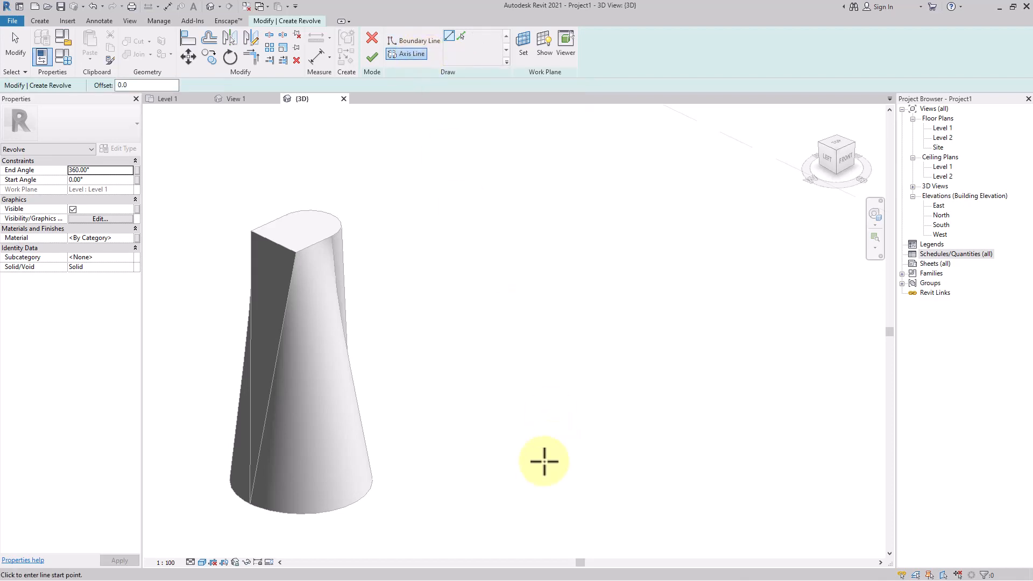
click(523, 47)
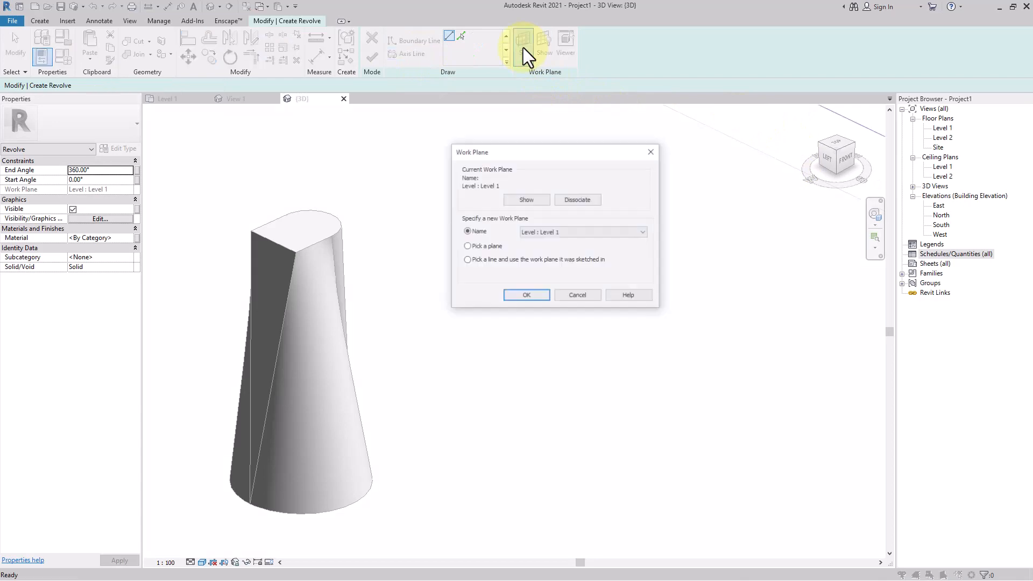
click(652, 151)
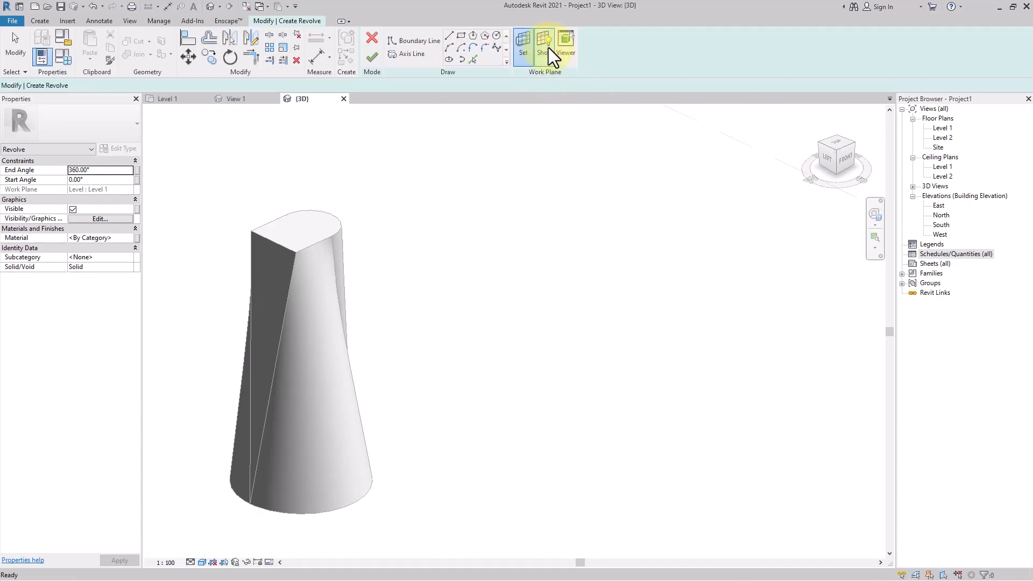
click(547, 47)
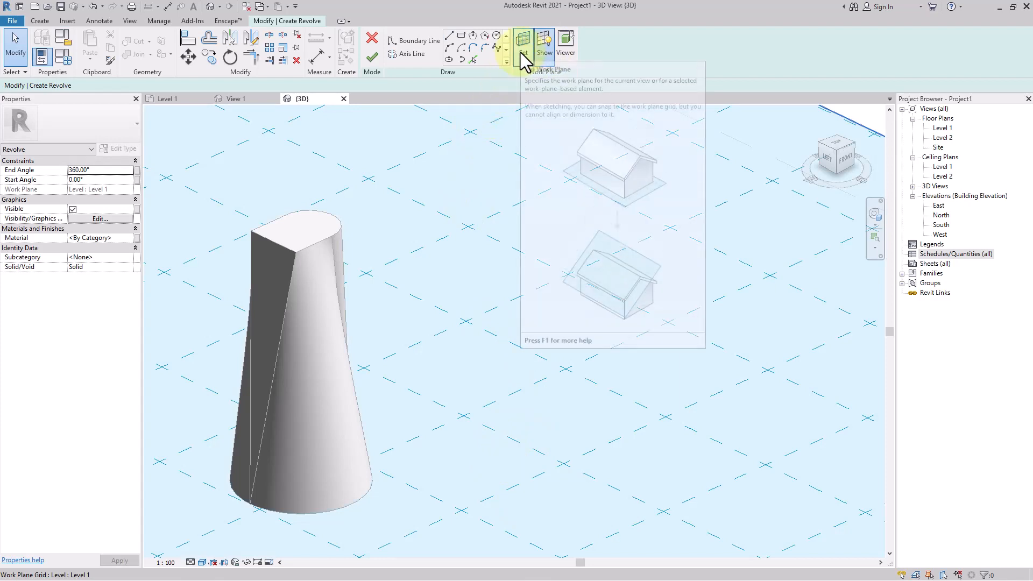
Draw a 4000 mm axis line between two grid intersections beside the blend, and hide the work plane grid.
click(410, 54)
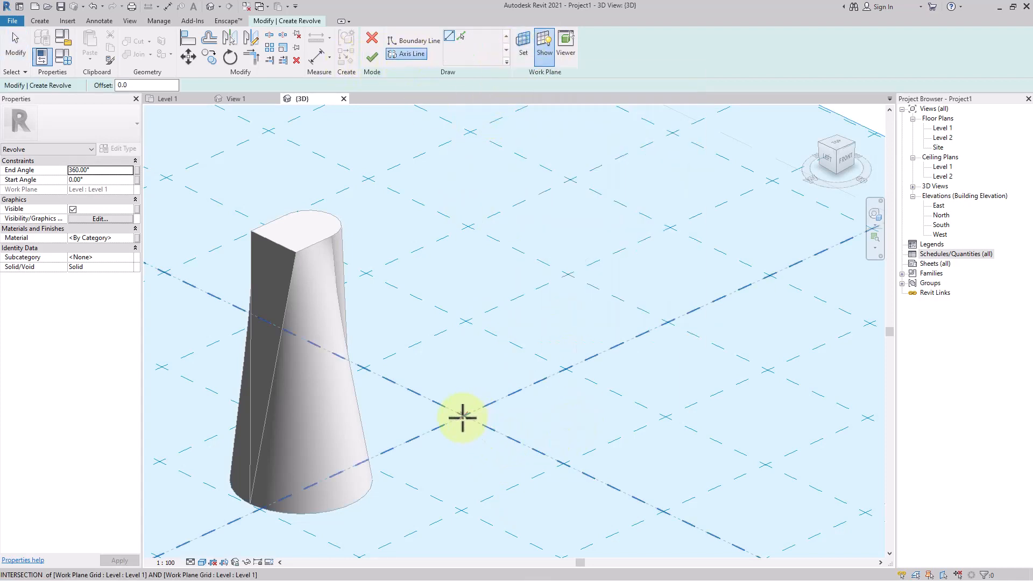
click(463, 416)
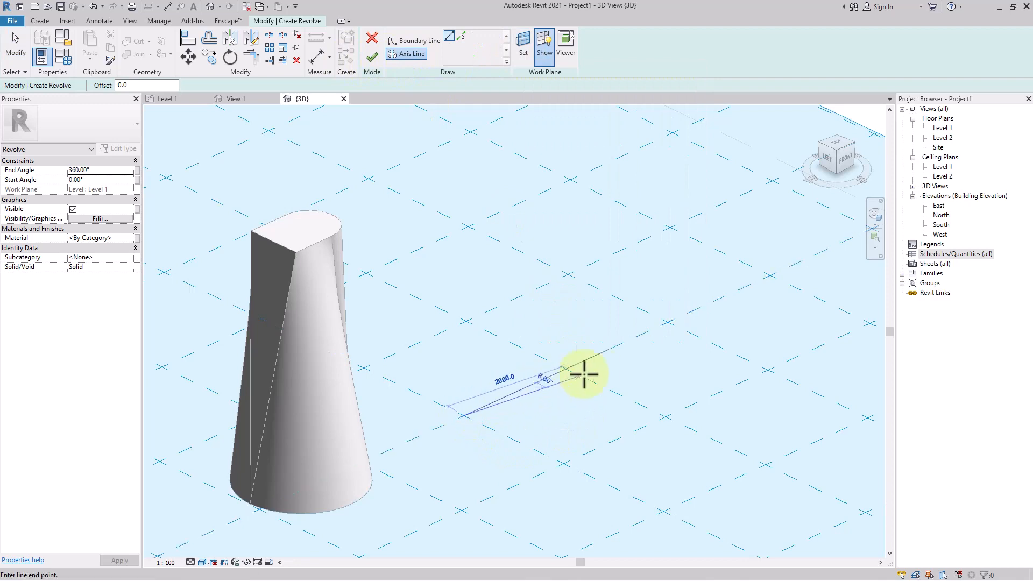
click(665, 321)
scroll(543, 354, up, 5)
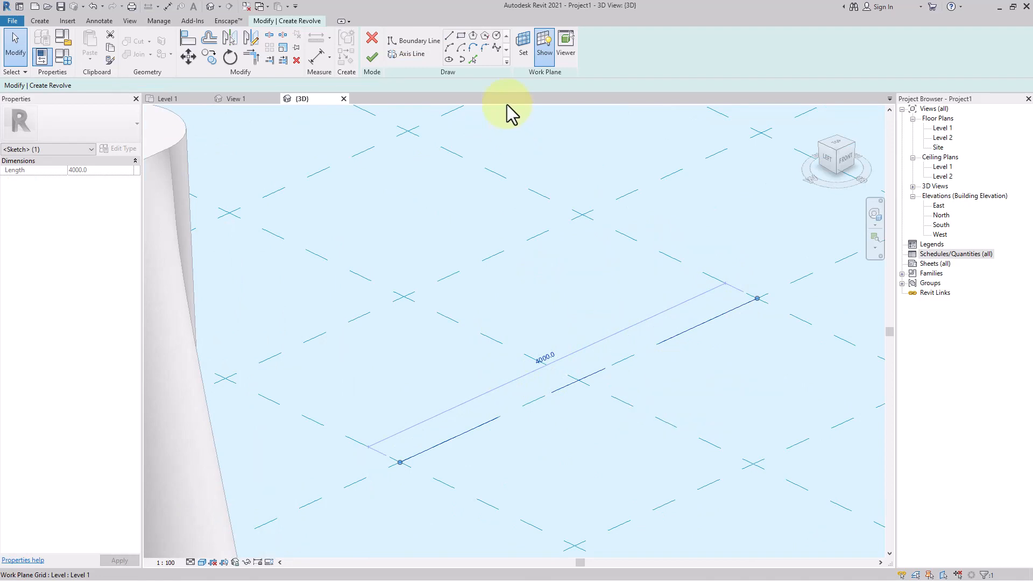
click(544, 48)
click(528, 157)
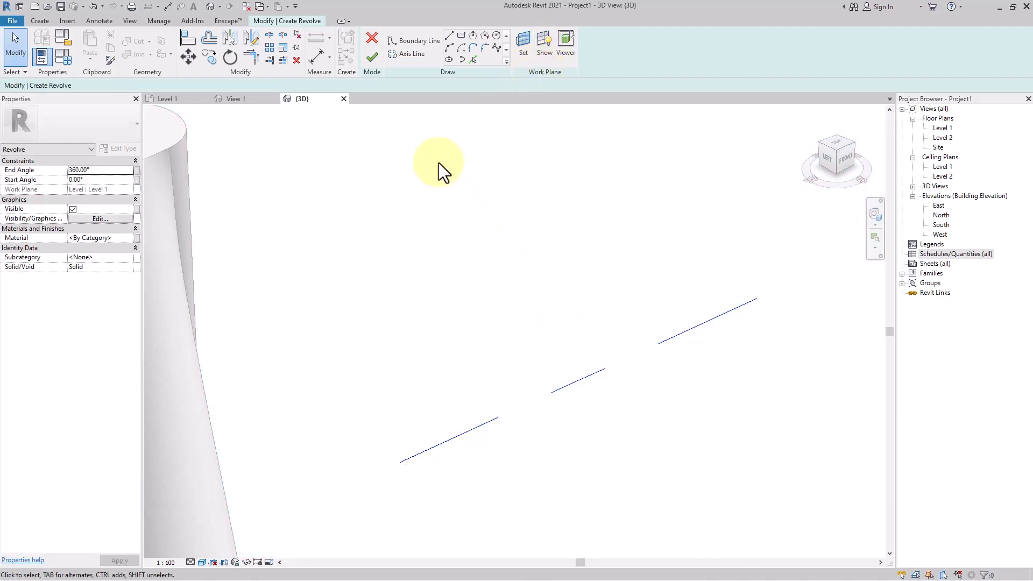
Sketch three boundary lines from the axis end nearest the blend, forming a stepped end with an outer edge about 520 mm long.
click(413, 42)
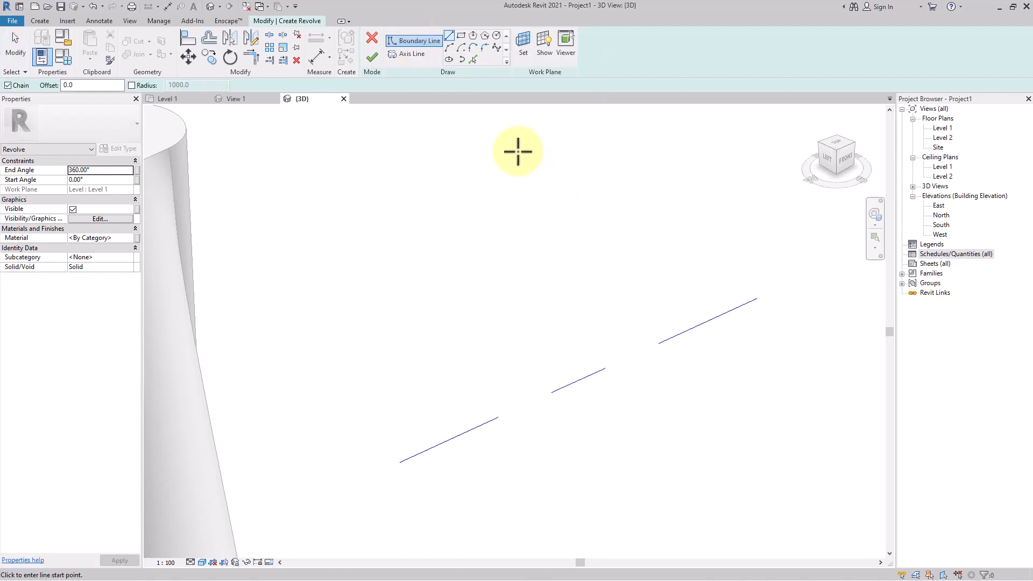
click(401, 462)
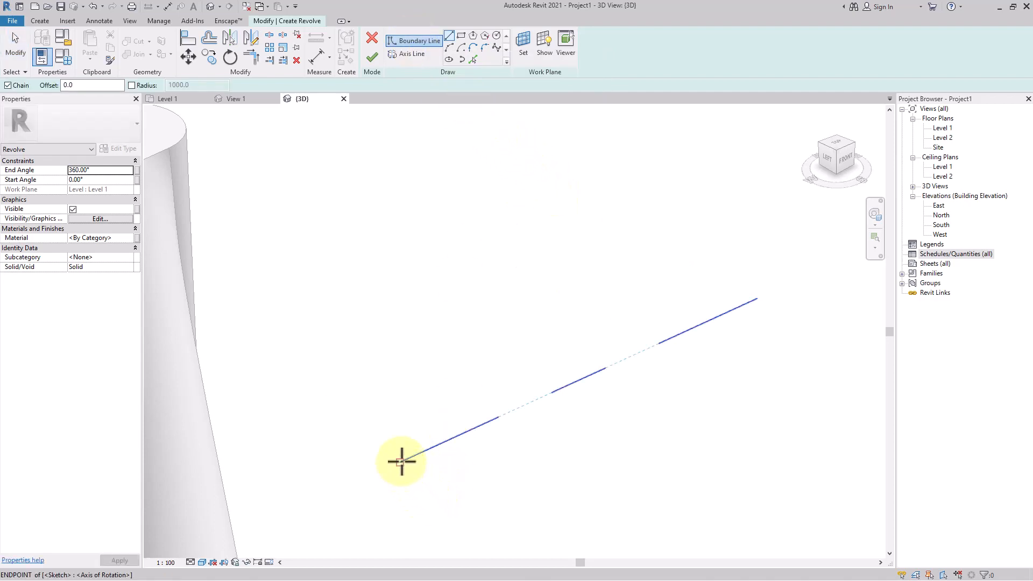
click(445, 483)
click(491, 462)
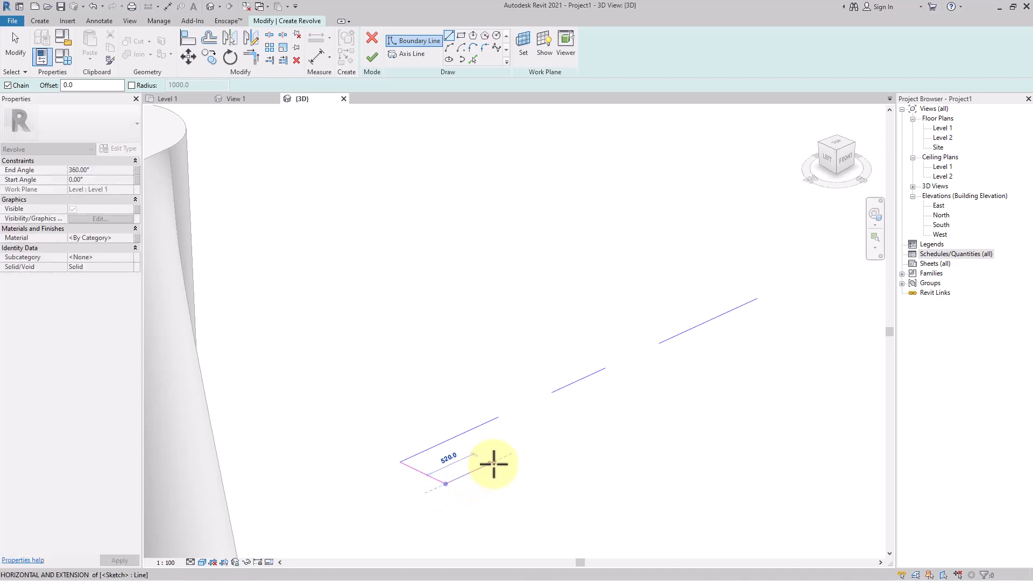
click(466, 450)
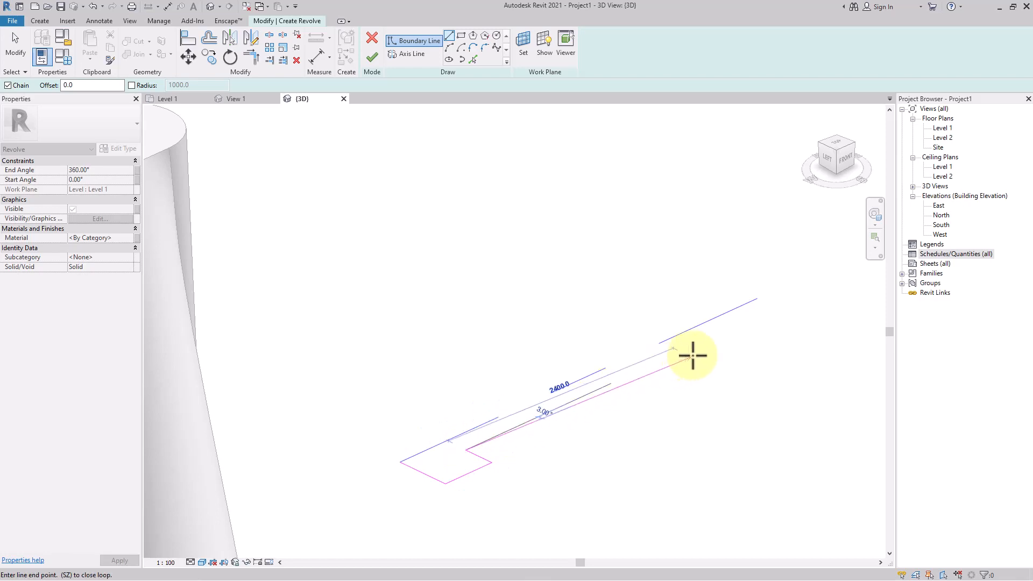
Complete the boundary with a long edge parallel to the axis and a 400 mm wide stepped end, close it along the axis, and finish the revolve.
click(722, 332)
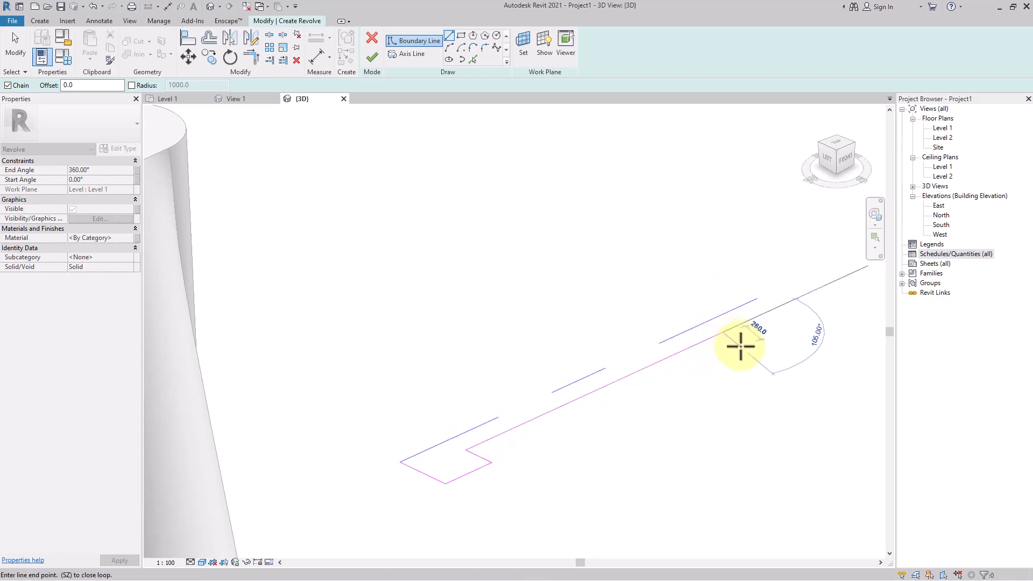
click(776, 336)
click(790, 331)
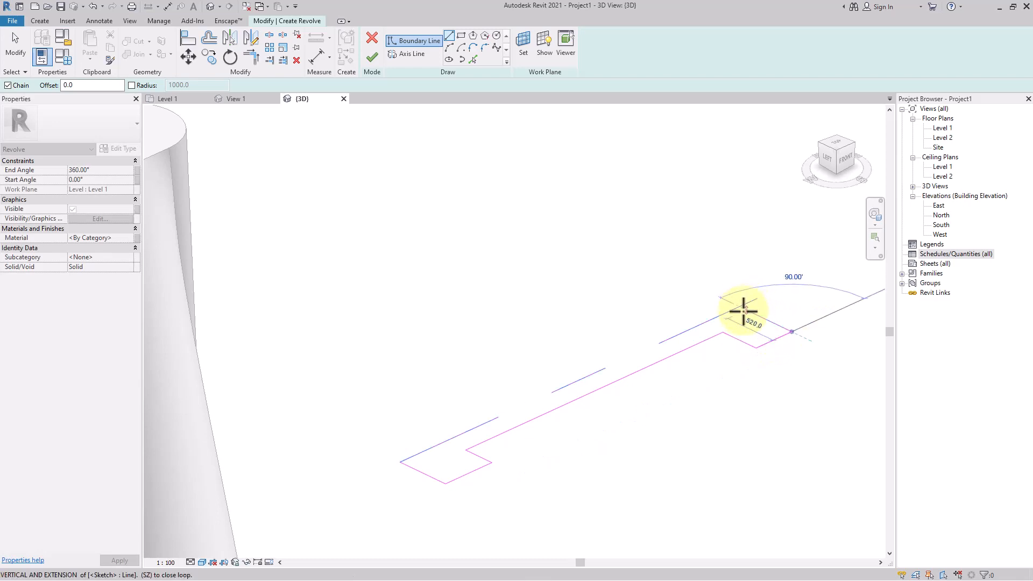
click(737, 308)
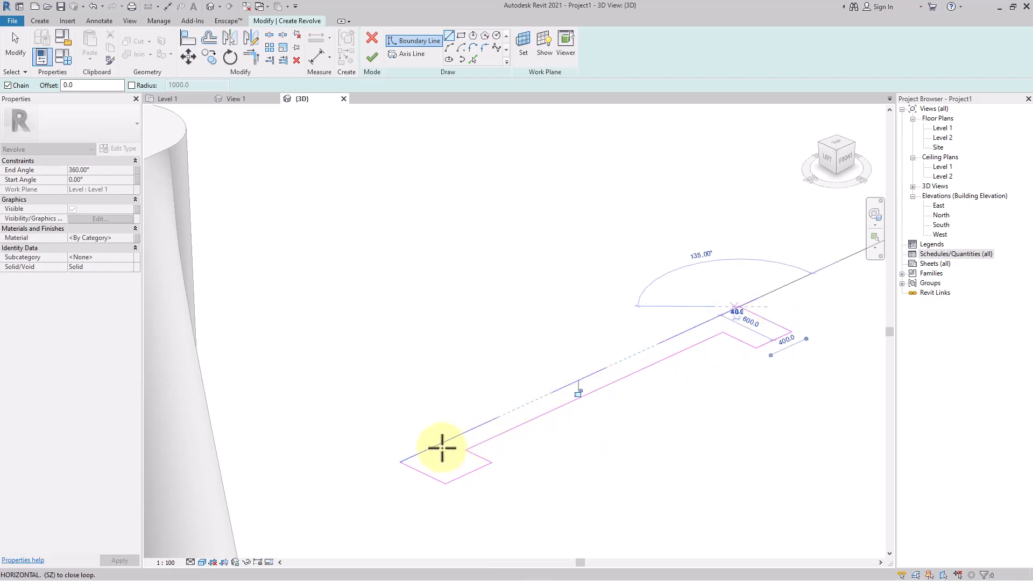
click(401, 461)
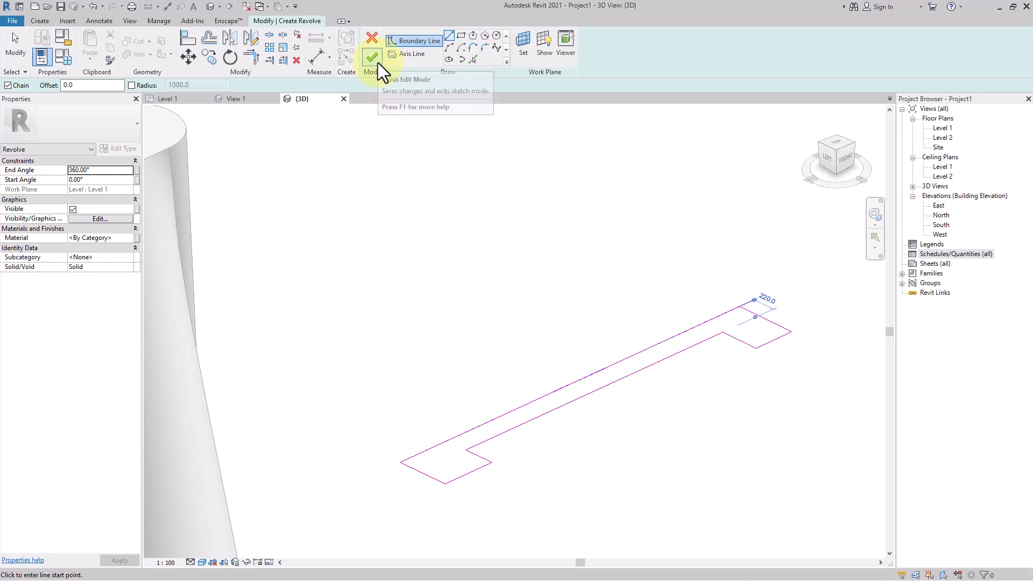
click(371, 57)
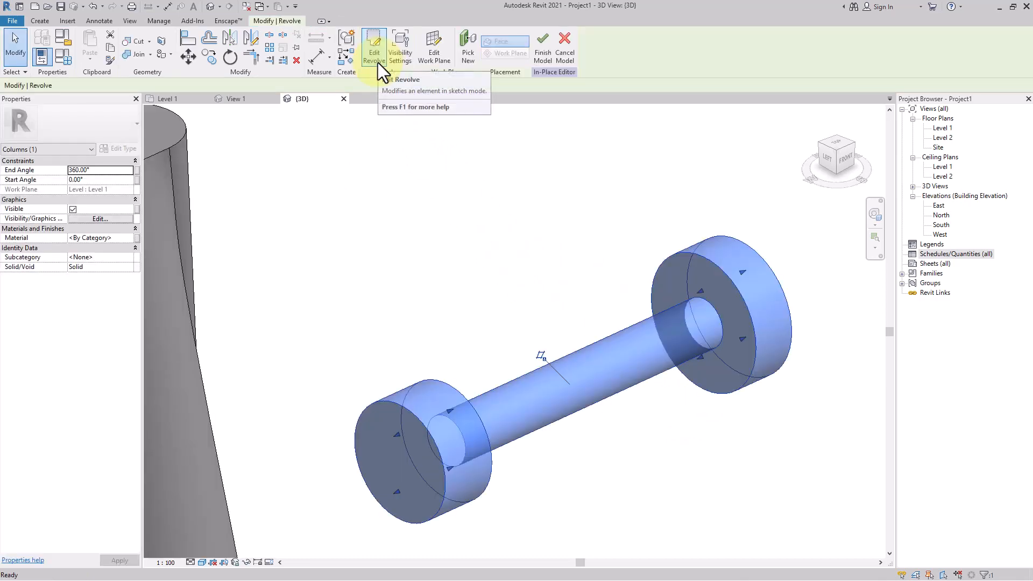
Deselect the dumbbell-shaped revolve and examine its form in the 3D view.
click(628, 424)
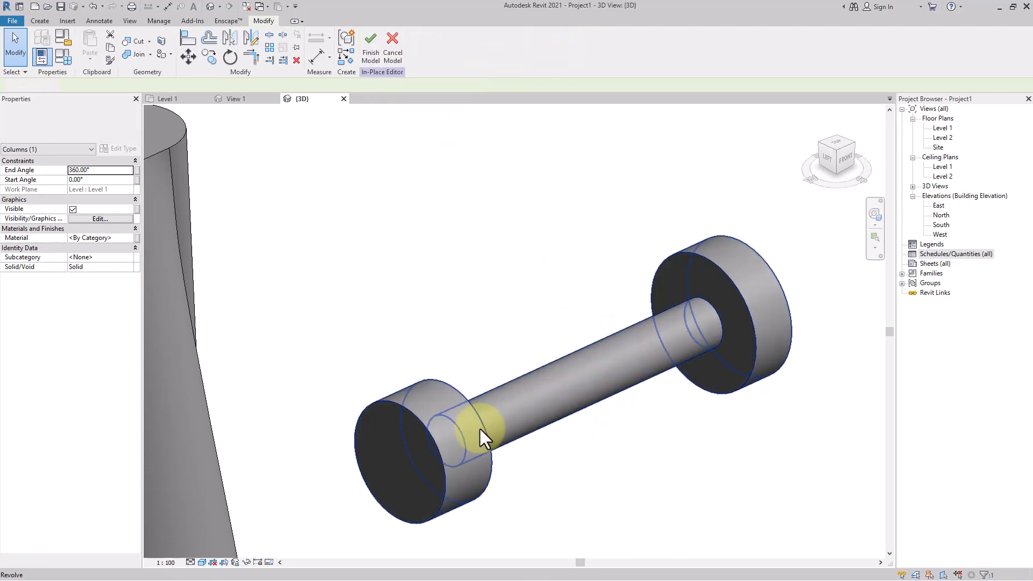
scroll(451, 405, down, 1)
middle_drag(452, 405, 432, 400)
scroll(589, 453, down, 1)
middle_drag(588, 453, 577, 461)
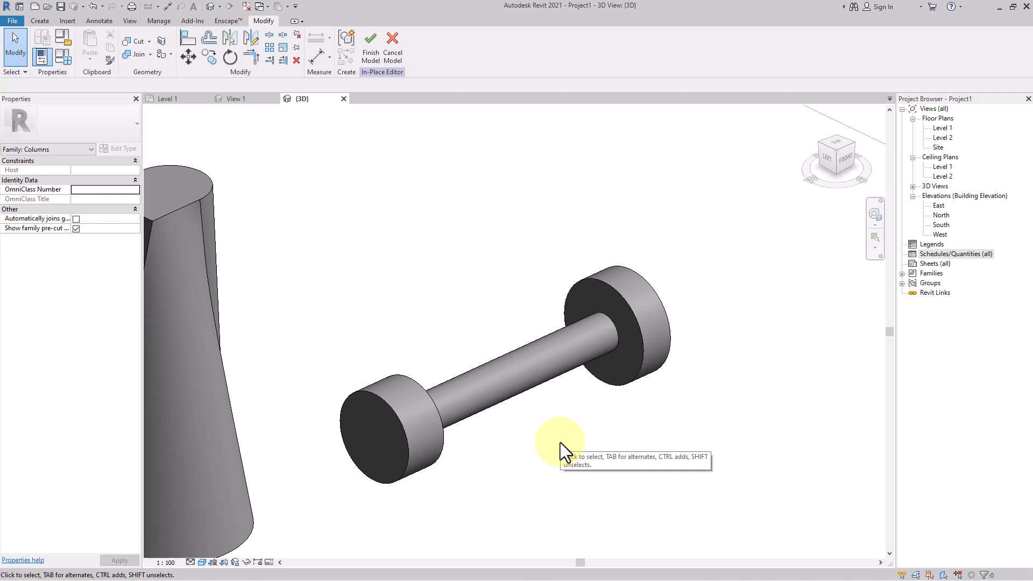
middle_drag(538, 421, 483, 425)
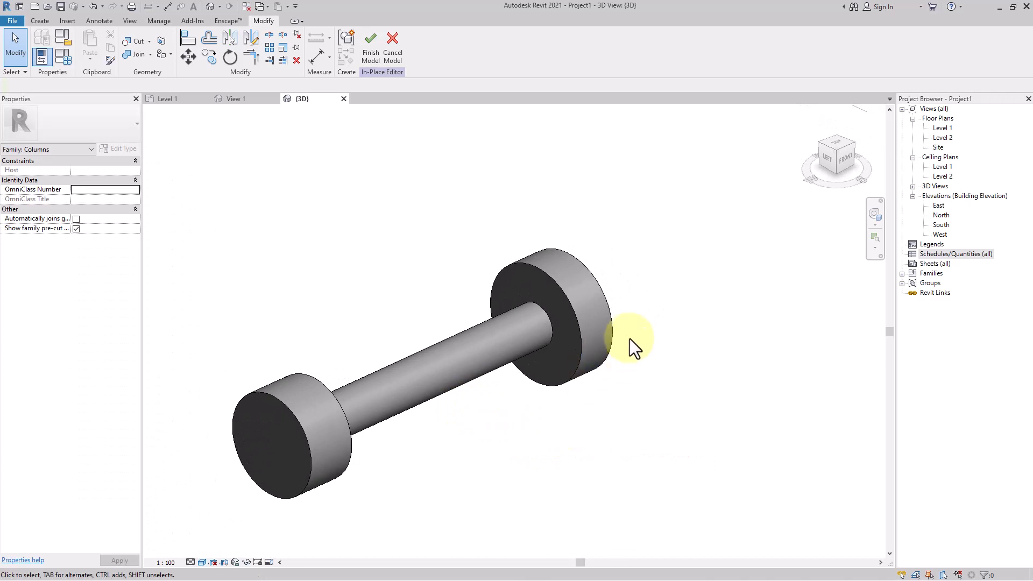
middle_drag(612, 425, 560, 396)
middle_drag(588, 461, 589, 448)
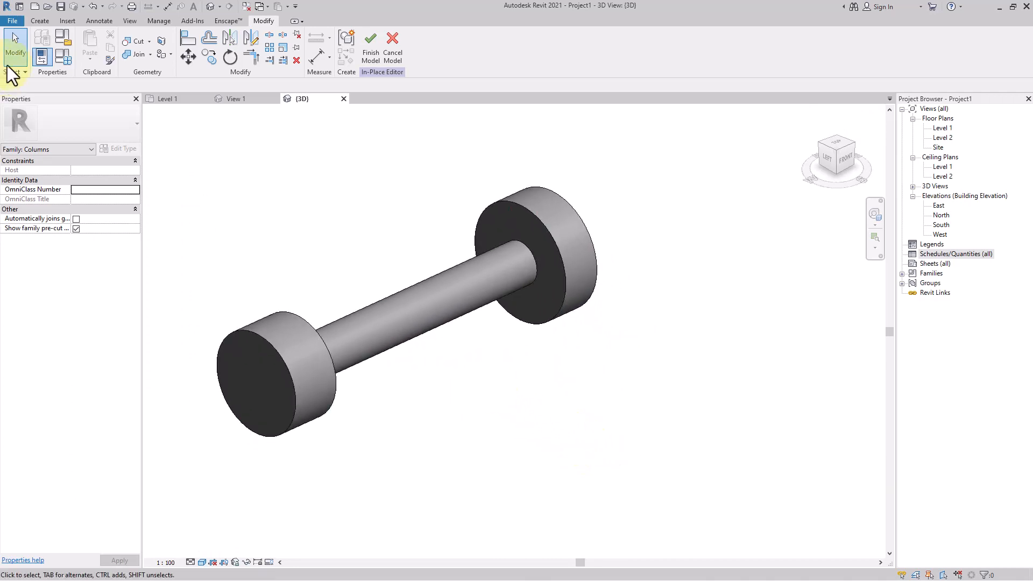
Start a second revolve with the work plane grid displayed and draw an axis line about 3960 mm long beside the dumbbell form.
click(38, 21)
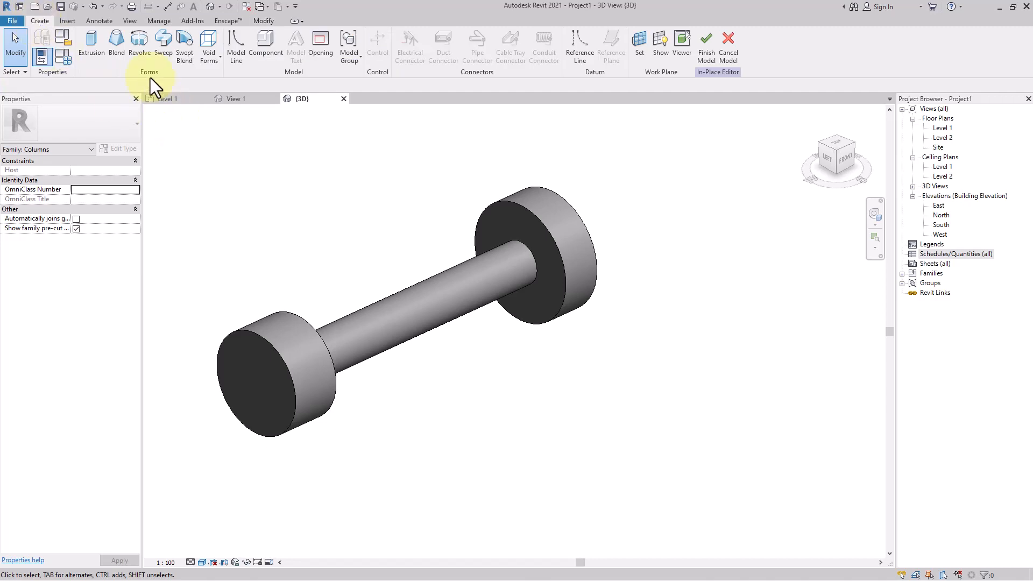
click(139, 43)
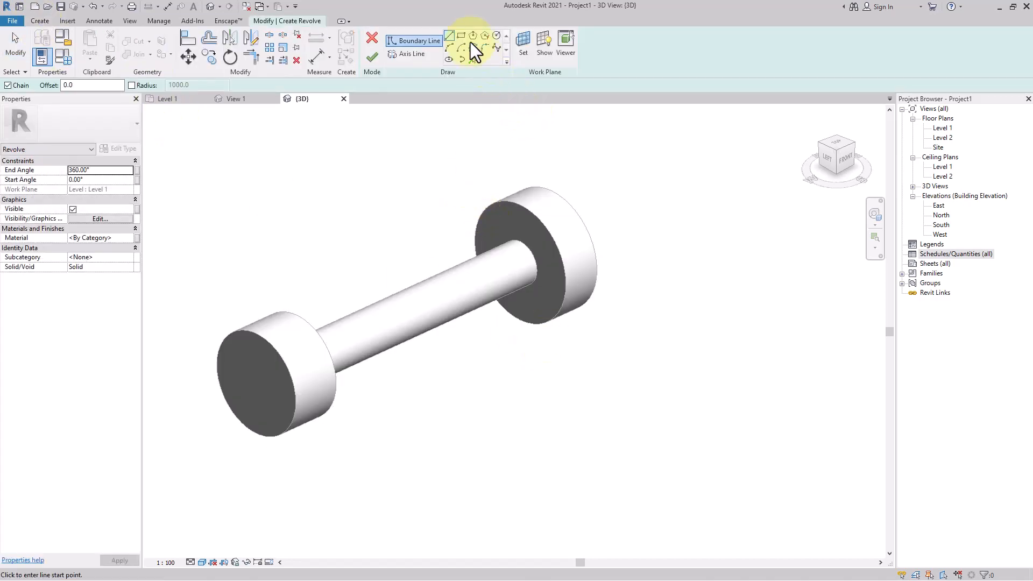
click(418, 57)
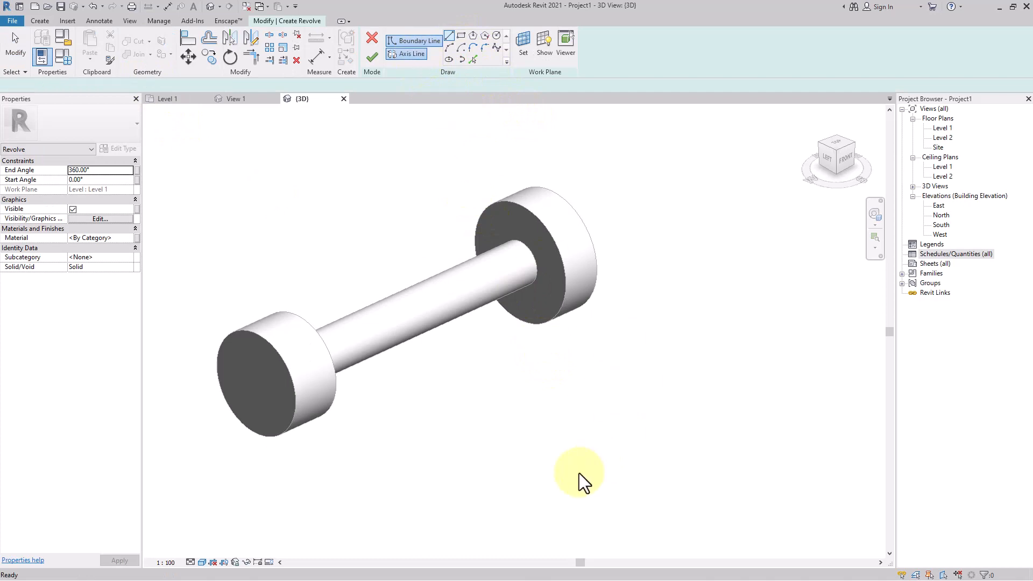
click(544, 45)
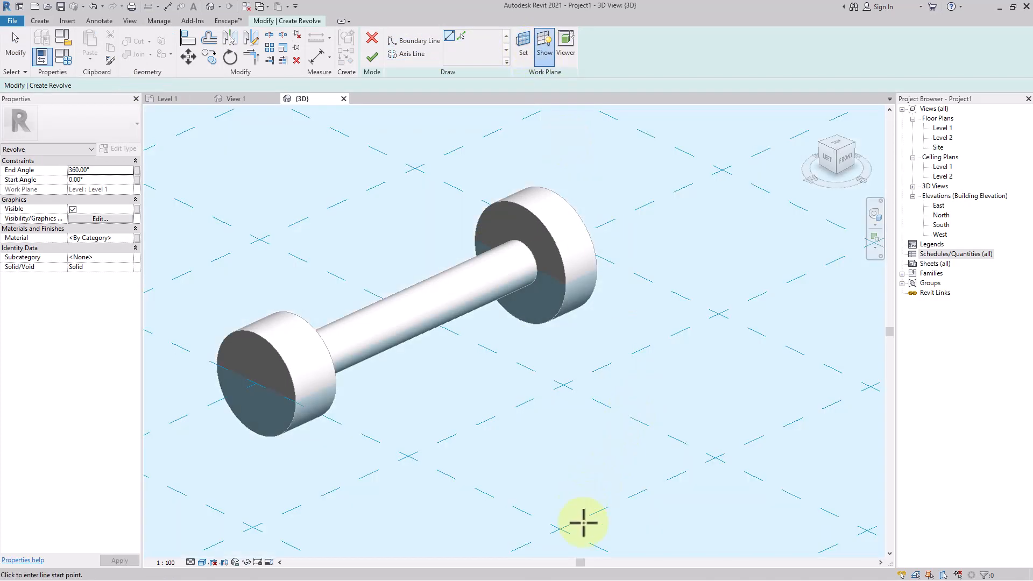
click(562, 526)
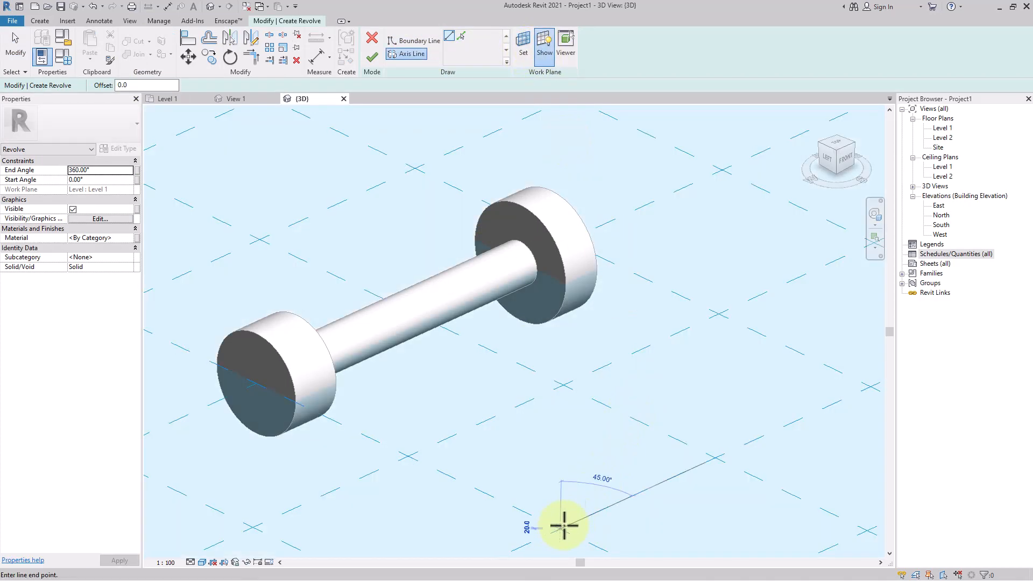
click(867, 387)
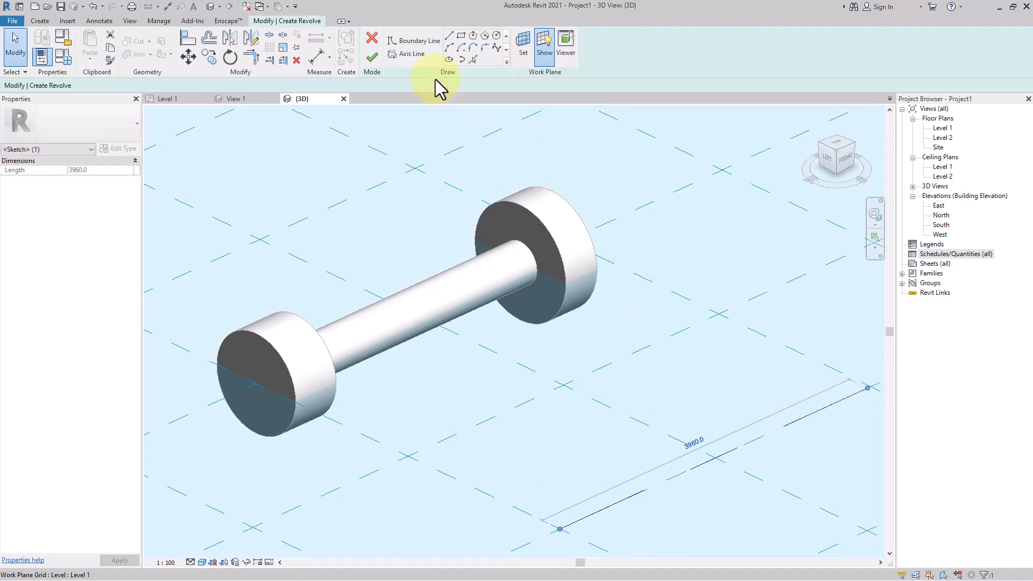
Sketch a start-end-radius boundary arc from the grid intersection beside the dumbbell to the axis's near end, bulging away from the axis.
click(414, 41)
middle_drag(659, 380, 609, 368)
scroll(609, 368, up, 1)
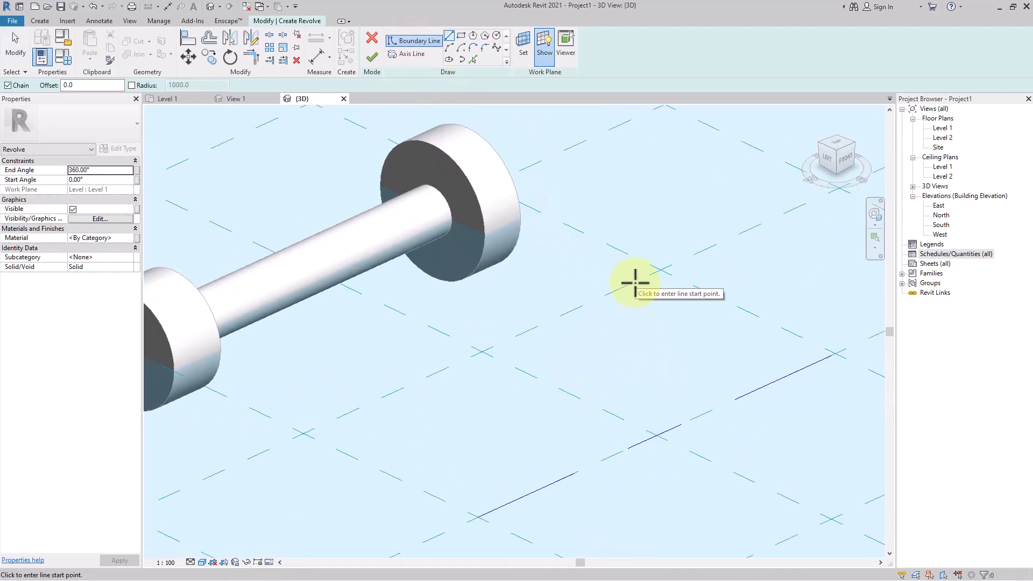
click(449, 47)
click(660, 270)
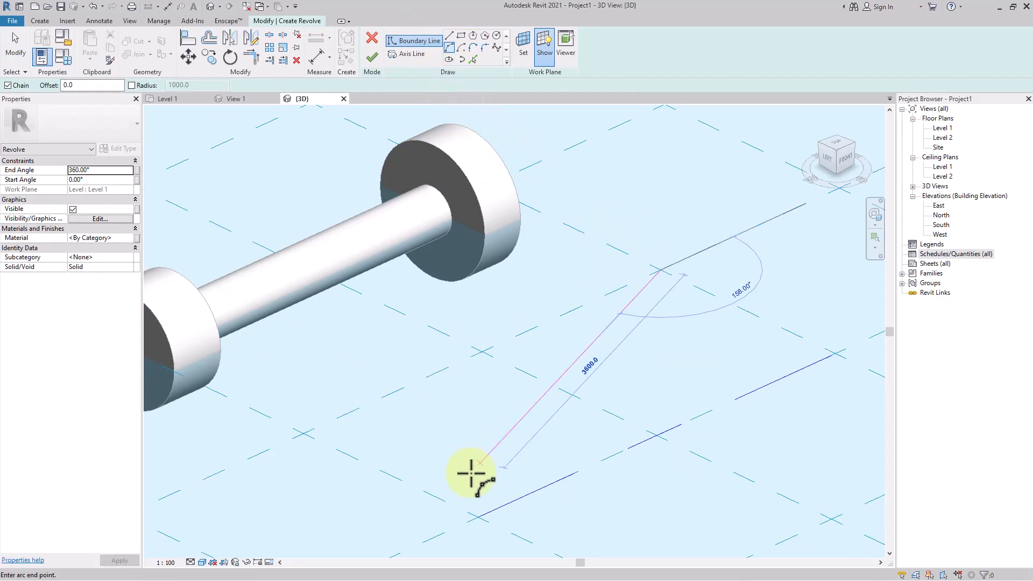
click(478, 515)
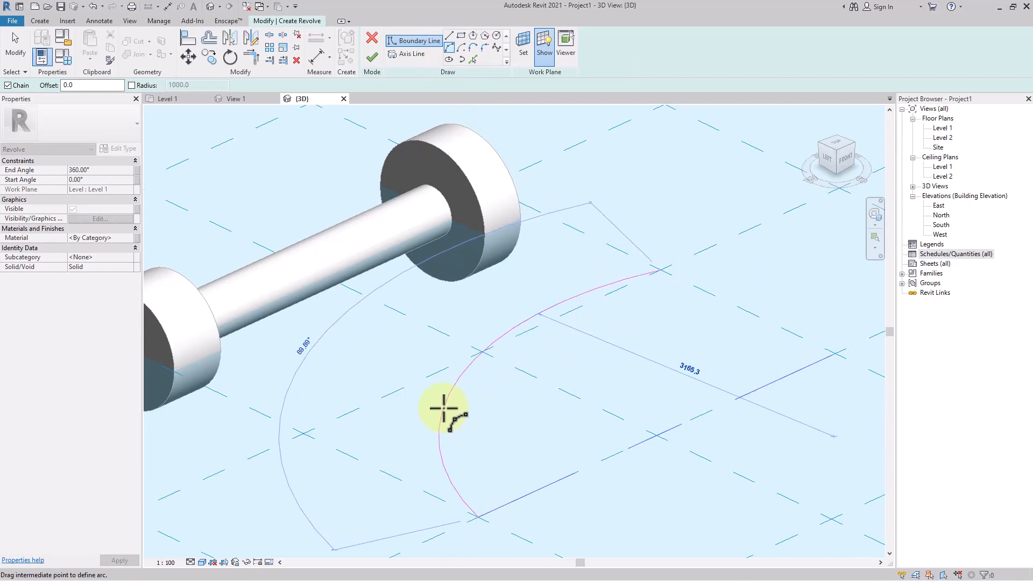
click(452, 419)
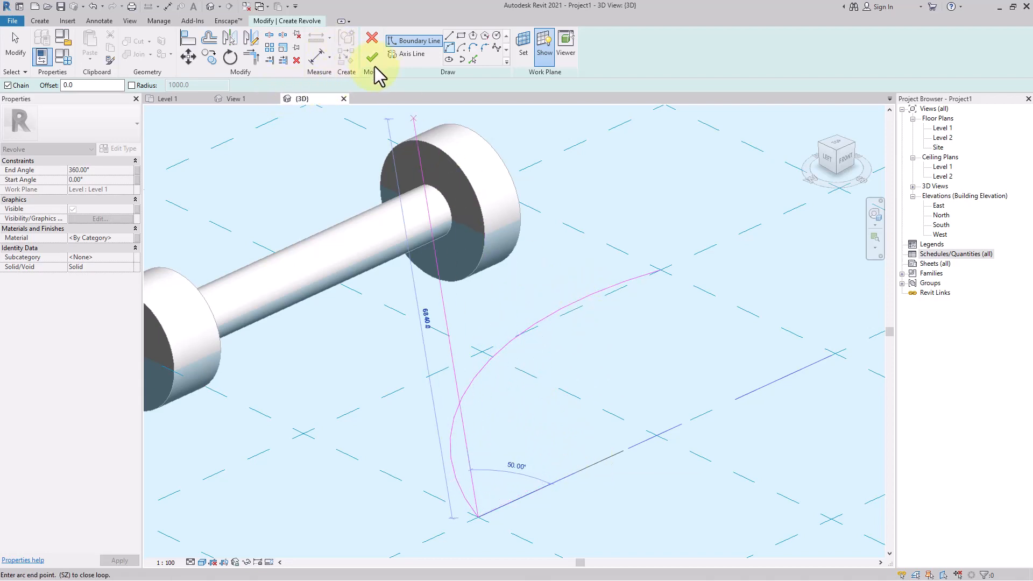
click(15, 53)
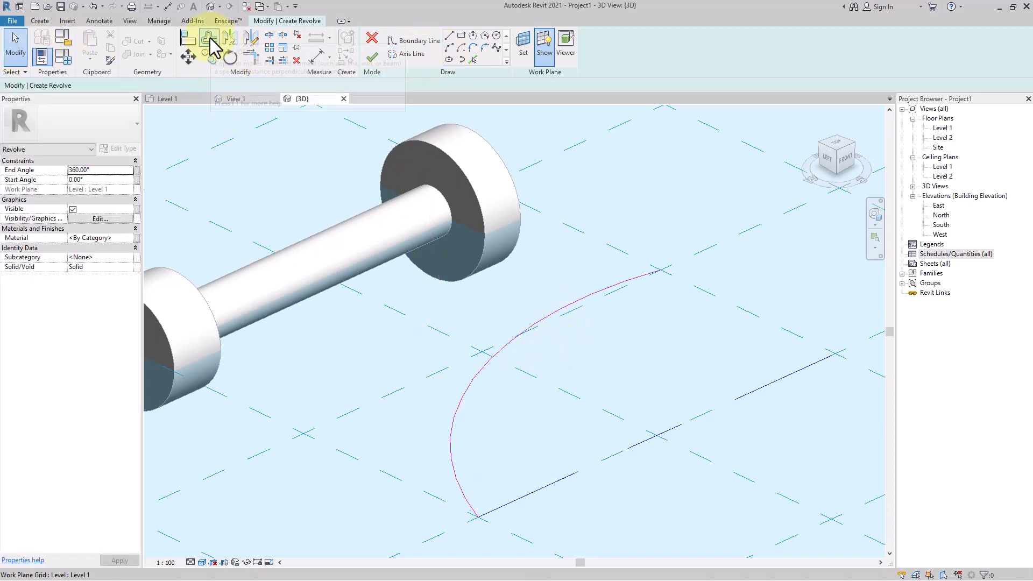
Offset a copy of the boundary arc 100 mm toward the axis line.
click(210, 42)
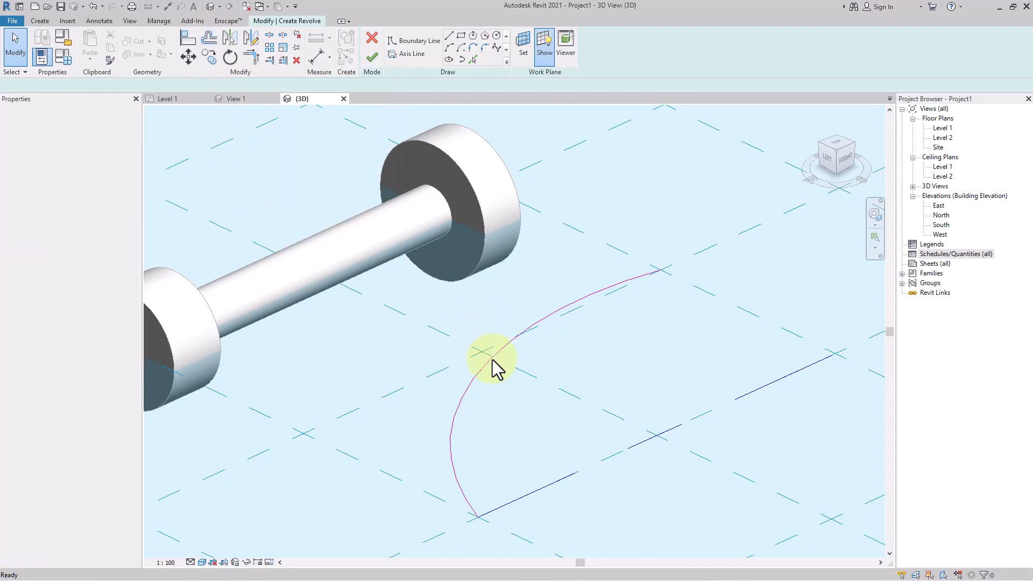
double_click(230, 85)
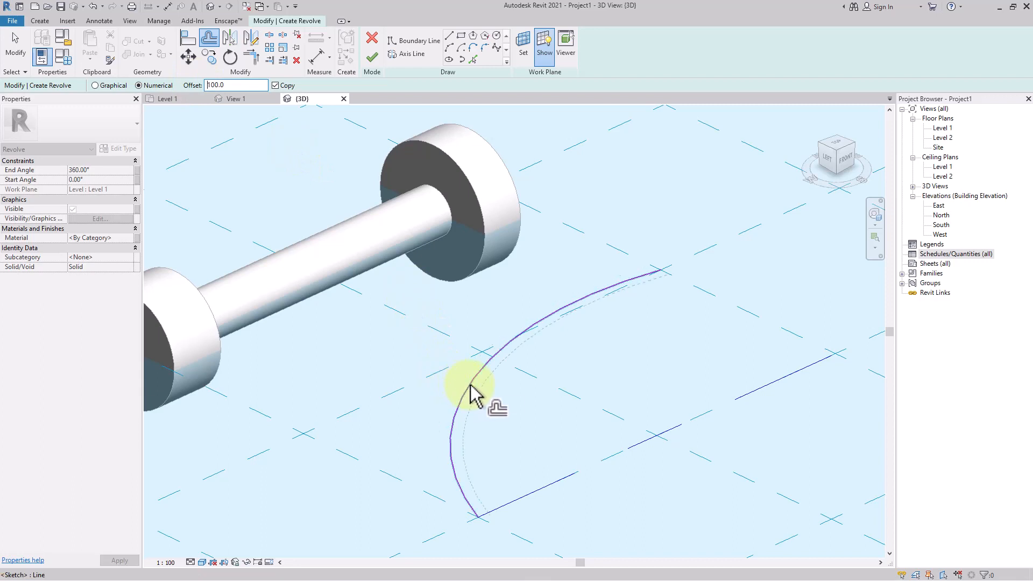
click(471, 395)
scroll(681, 259, up, 2)
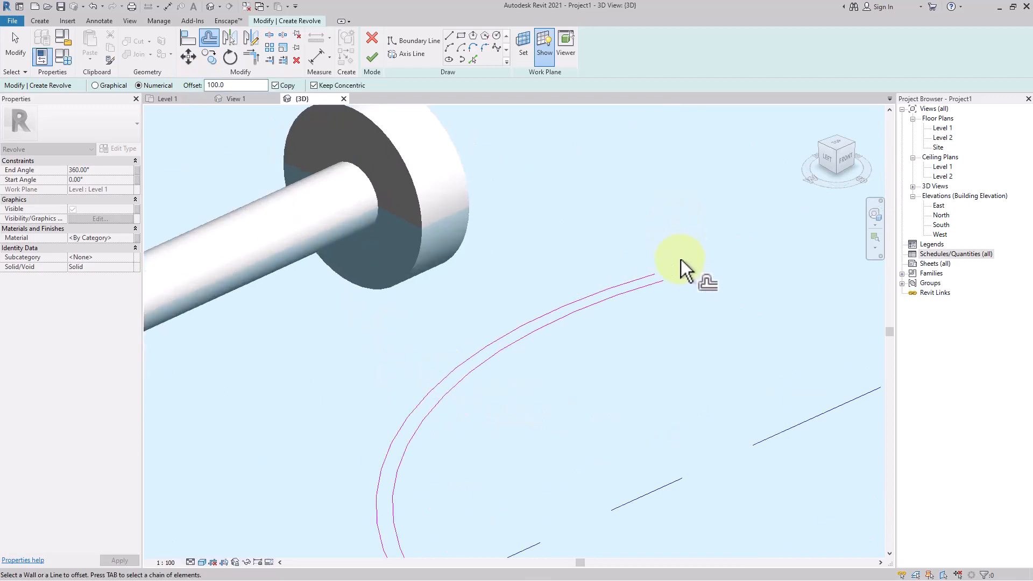
Join the far ends of the two parallel boundary arcs with a short start-end-radius arc.
scroll(666, 272, up, 2)
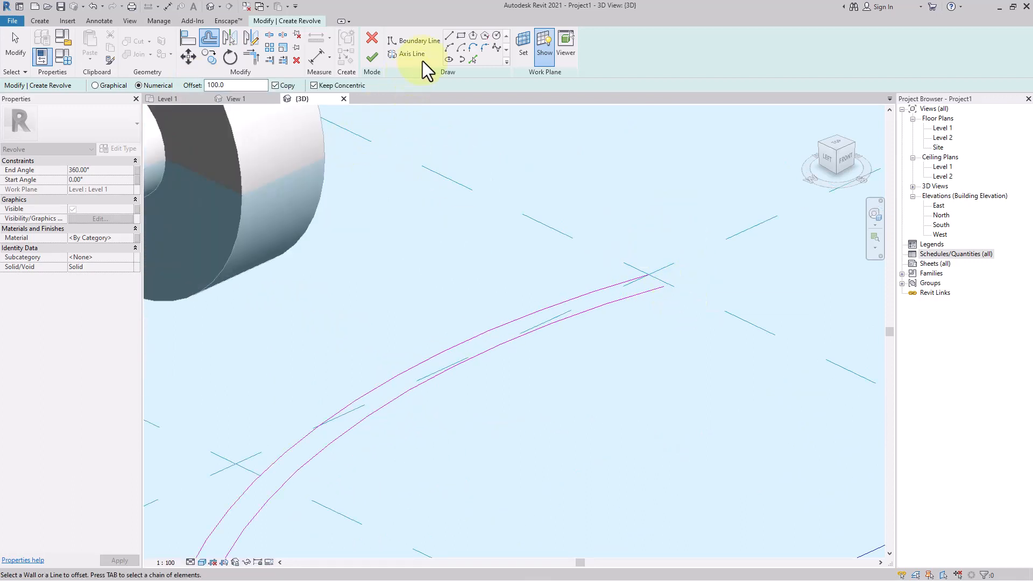
click(448, 48)
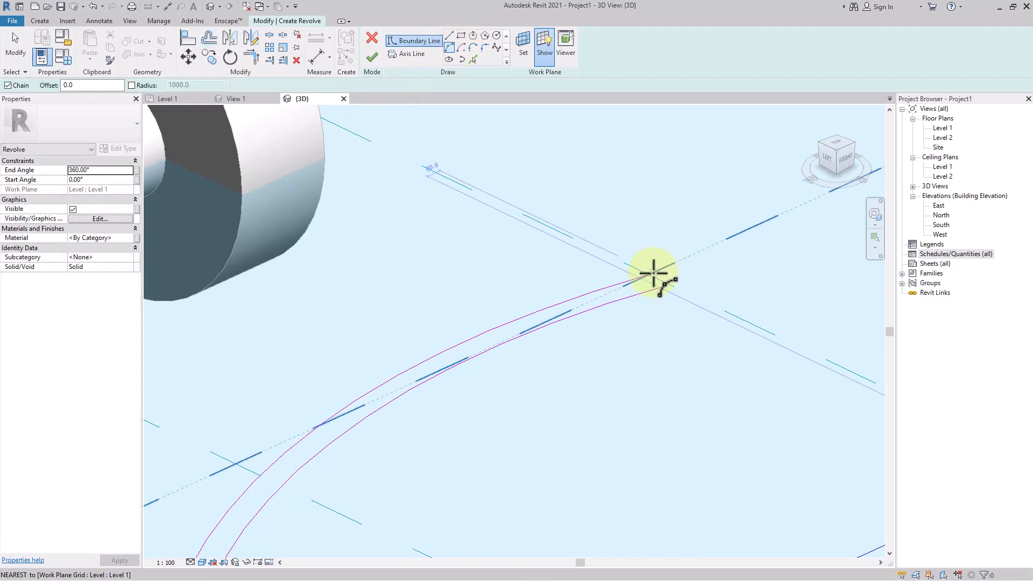
click(647, 275)
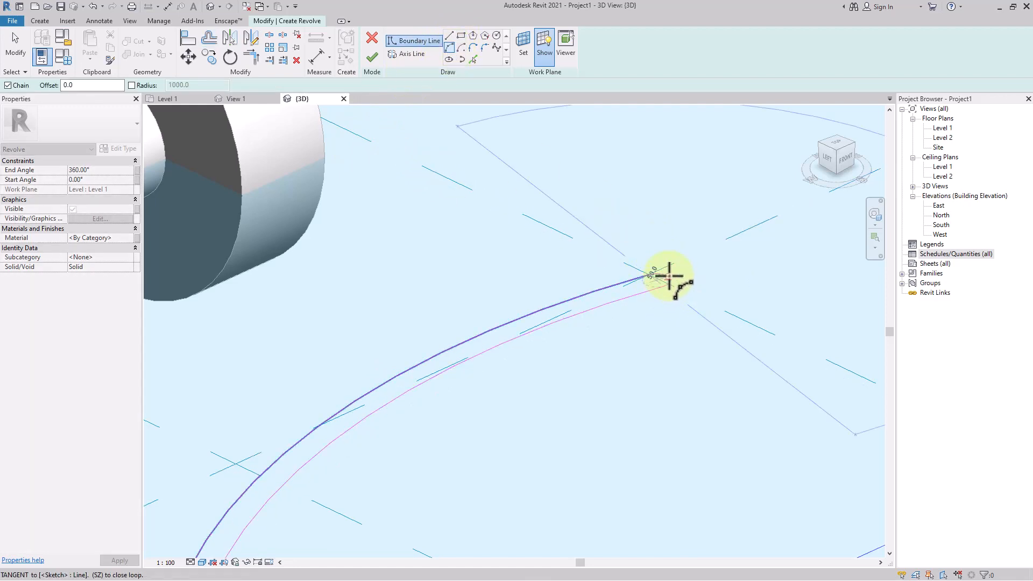
scroll(512, 307, down, 4)
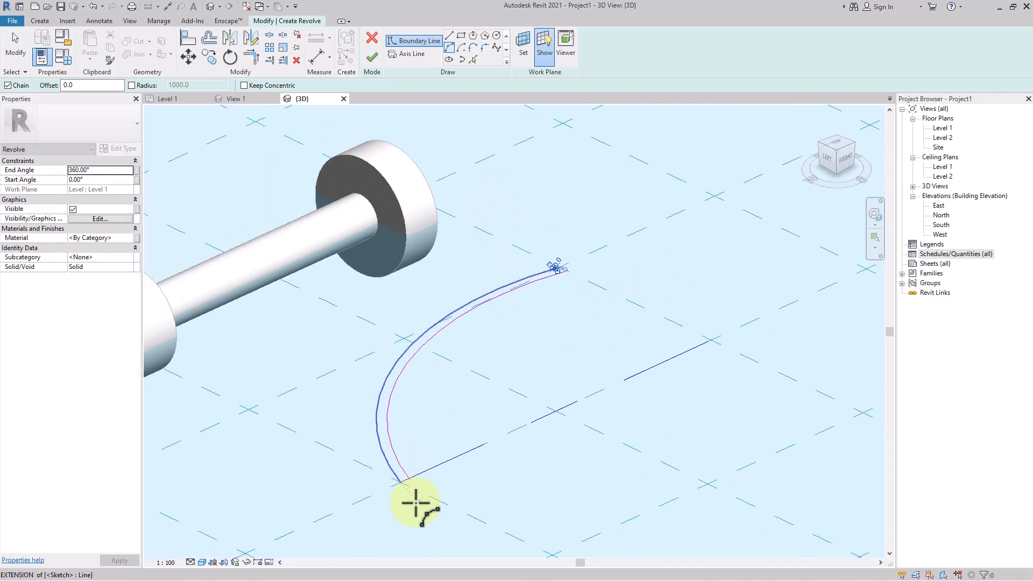
Draw a boundary line along the axis between the arcs' near ends and trim the inner arc to it.
scroll(409, 486, up, 4)
scroll(404, 479, up, 3)
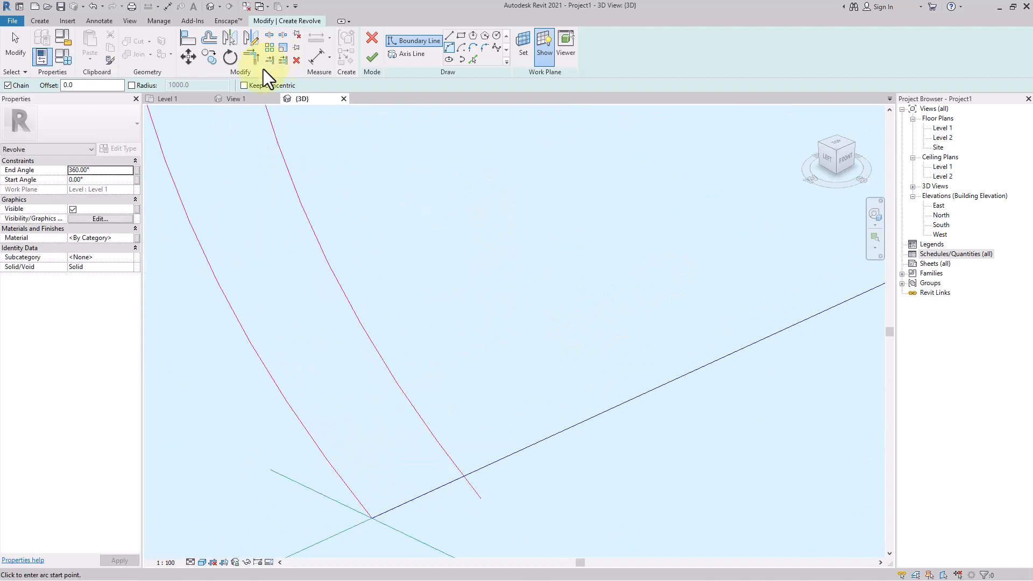
click(448, 36)
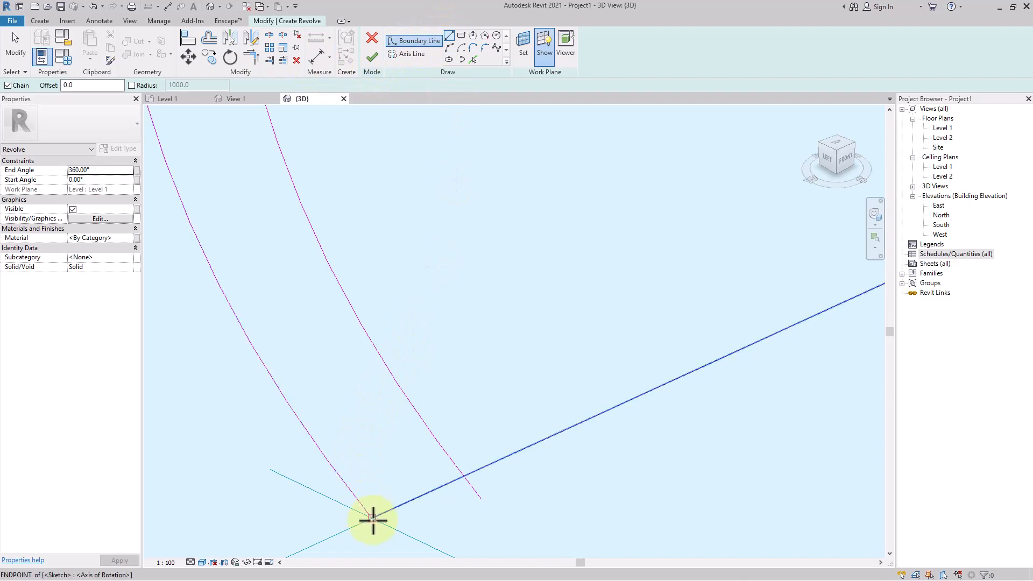
click(372, 518)
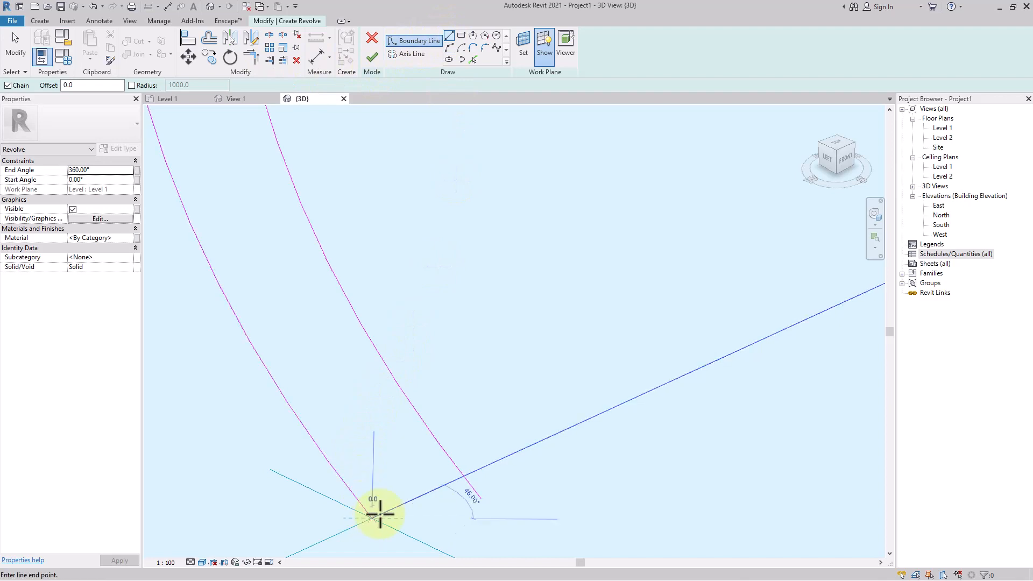
click(466, 478)
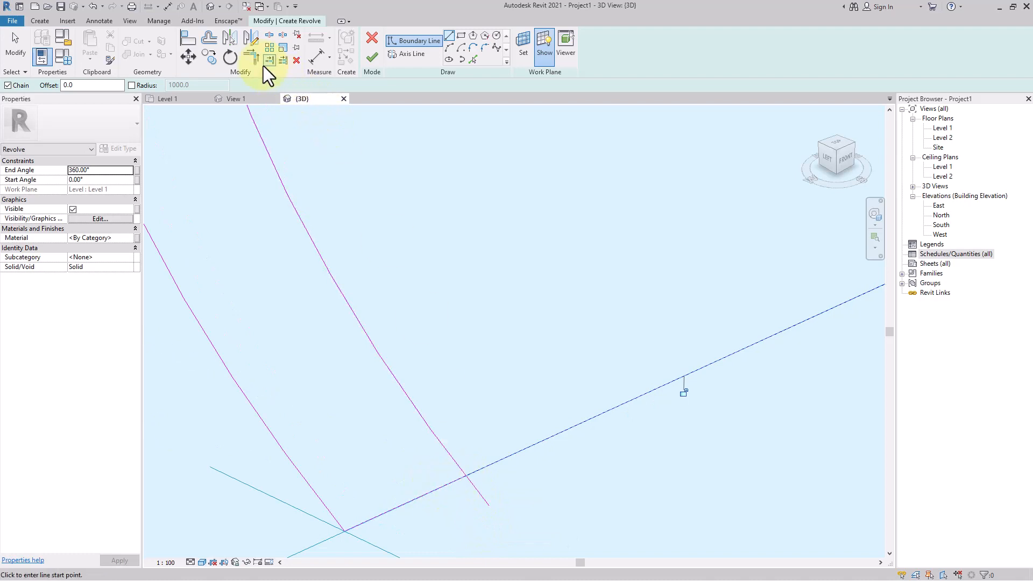
click(253, 62)
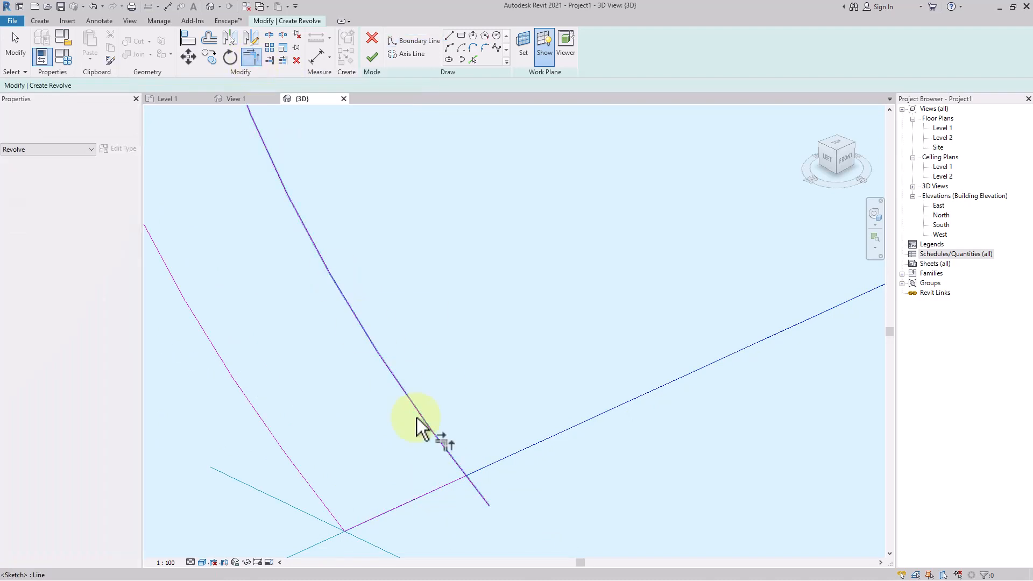
click(463, 462)
click(451, 483)
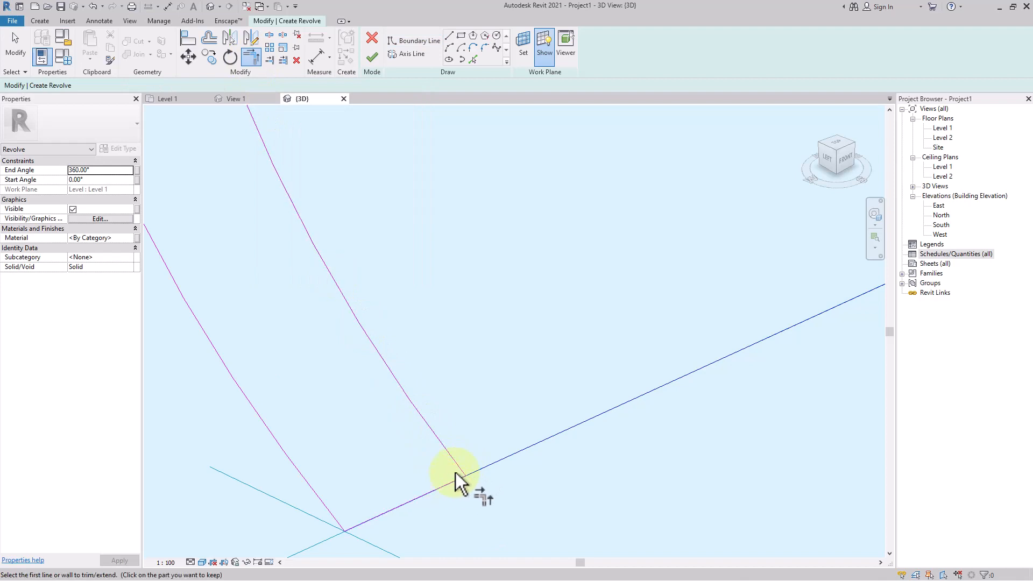
Finish the second revolve sketch as a full 360° thin shell and clear its selection.
scroll(306, 474, down, 6)
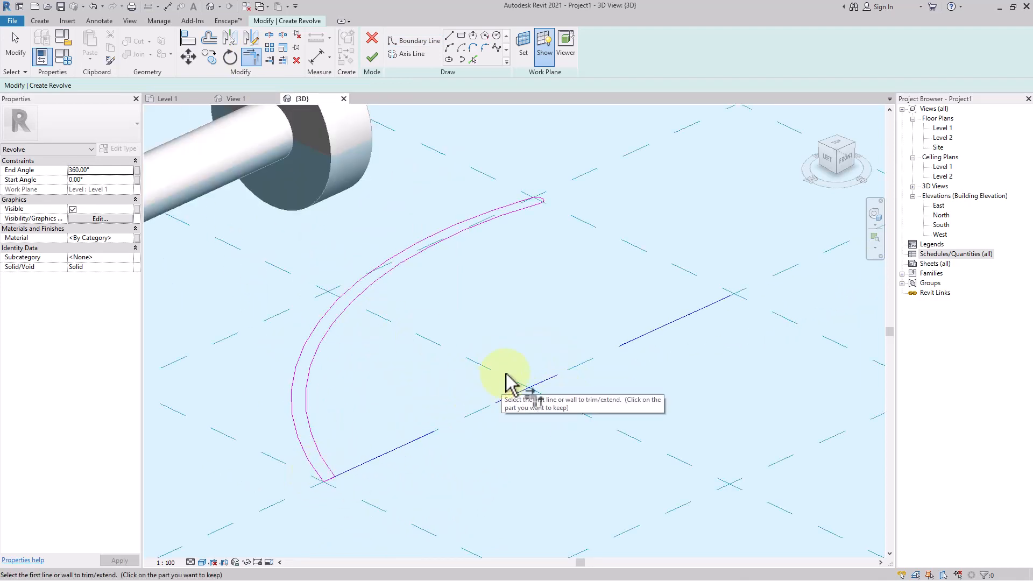
click(374, 58)
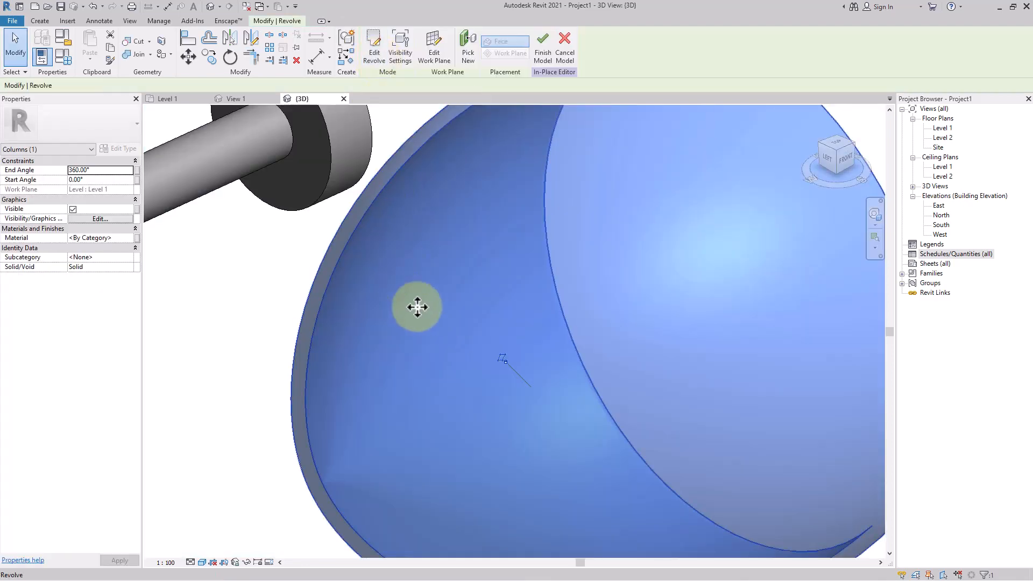
scroll(418, 307, down, 5)
click(645, 439)
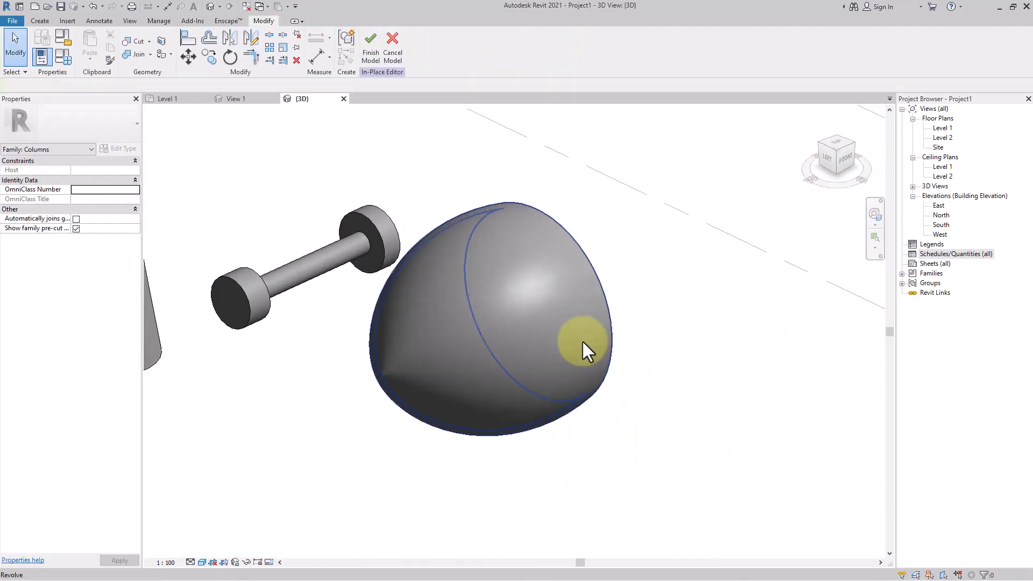
Examine the hollow shell revolve from its open end alongside the other column forms.
shift+middle_drag(582, 360, 457, 368)
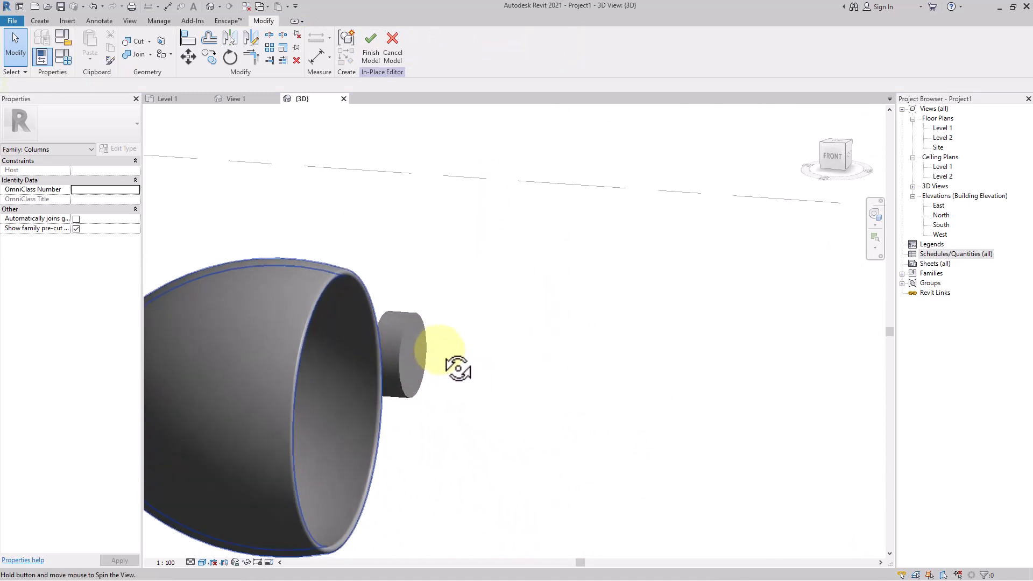
middle_drag(416, 397, 542, 315)
scroll(462, 352, down, 2)
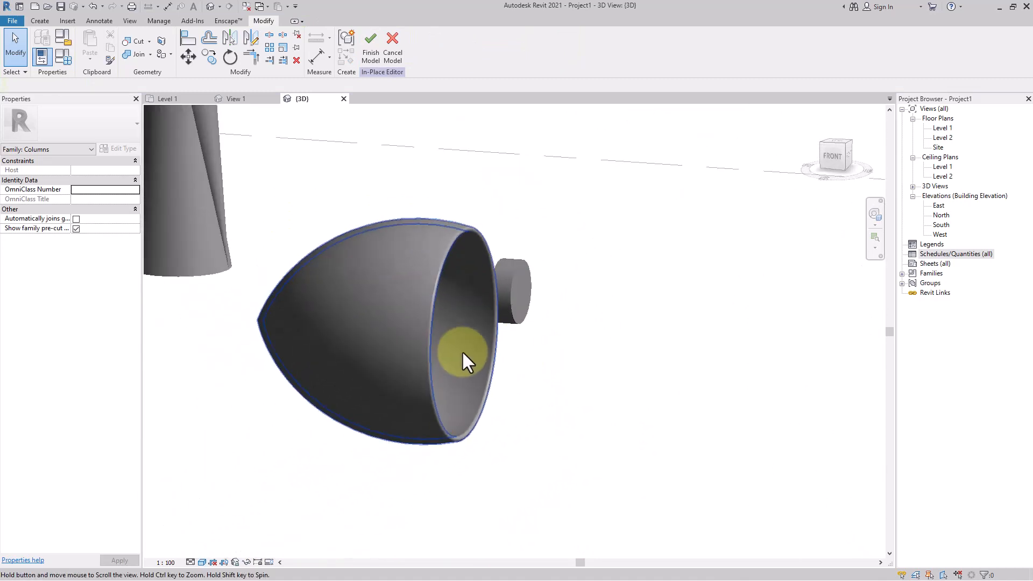
middle_drag(462, 351, 547, 395)
scroll(383, 370, down, 1)
middle_drag(383, 369, 467, 399)
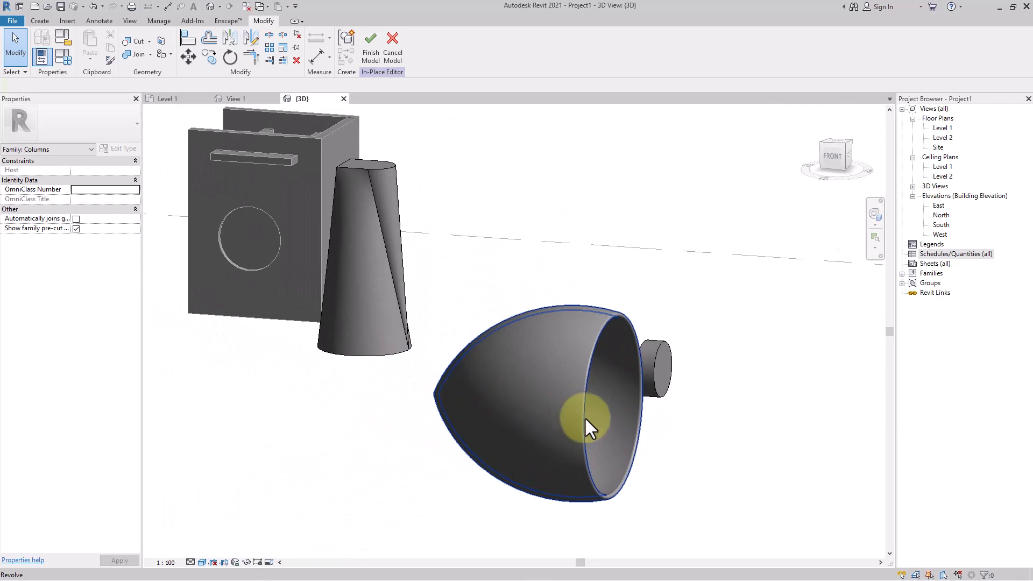
middle_drag(586, 419, 607, 414)
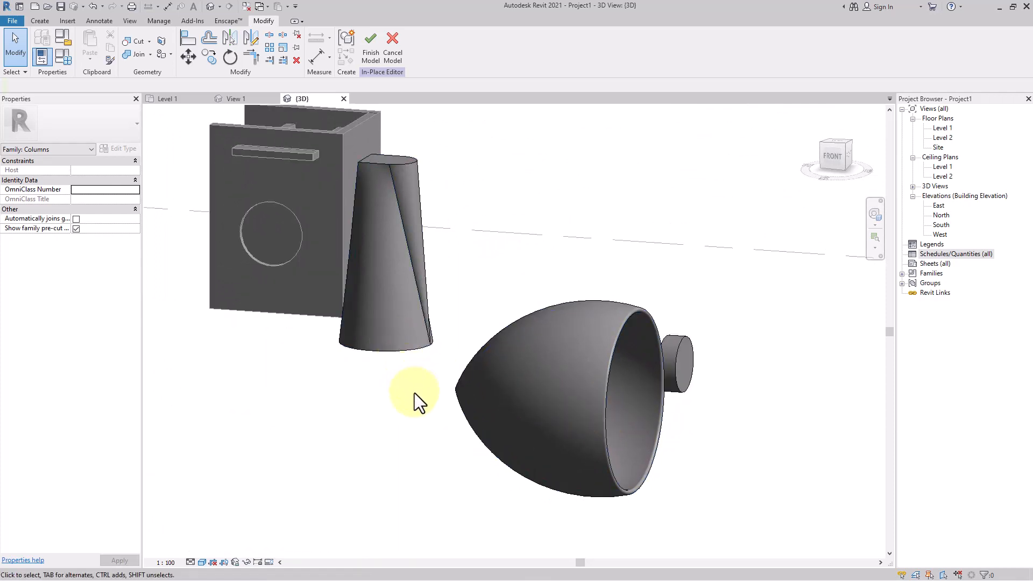
middle_drag(504, 323, 497, 352)
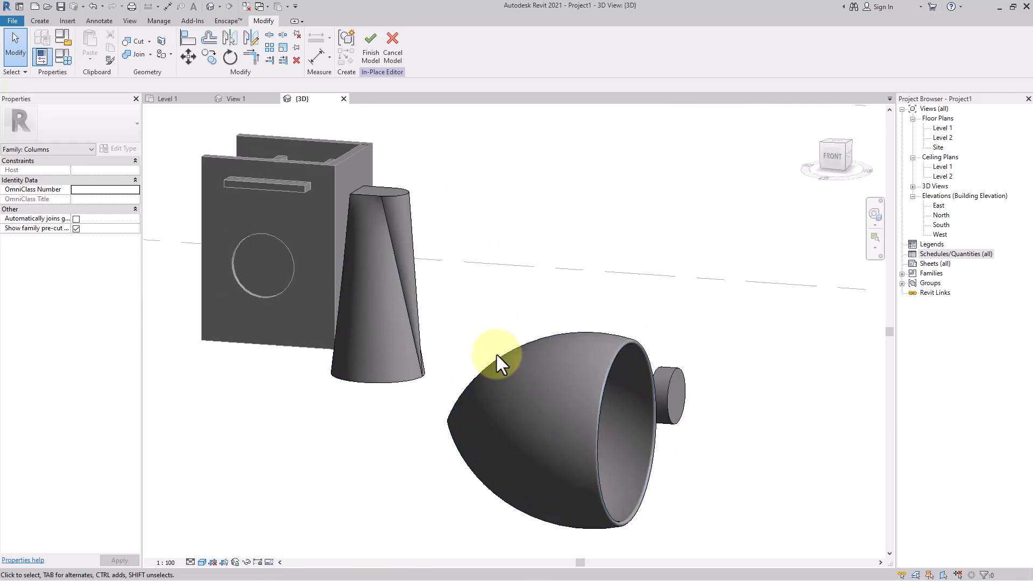
middle_drag(232, 259, 495, 441)
scroll(532, 415, up, 3)
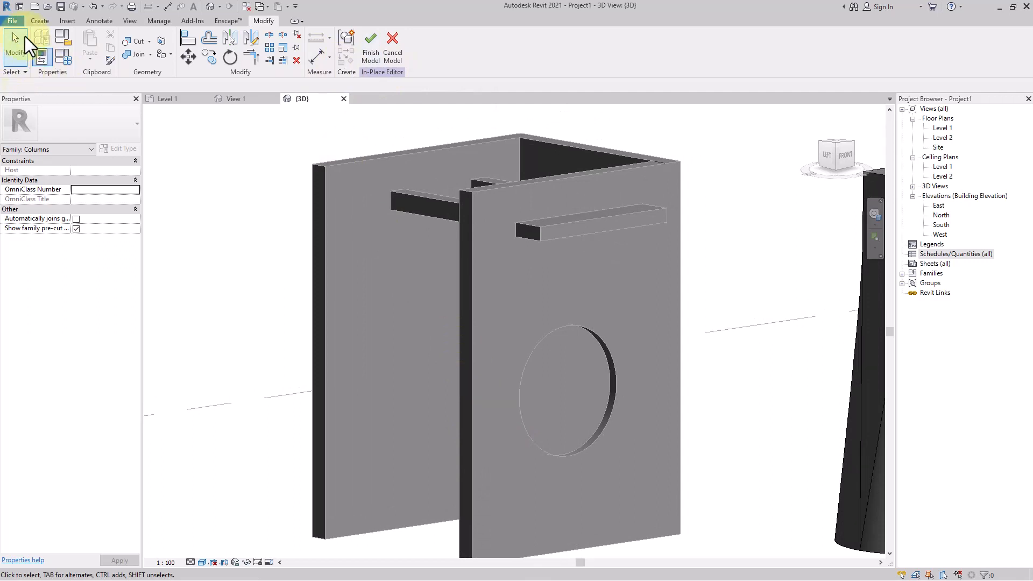
click(40, 20)
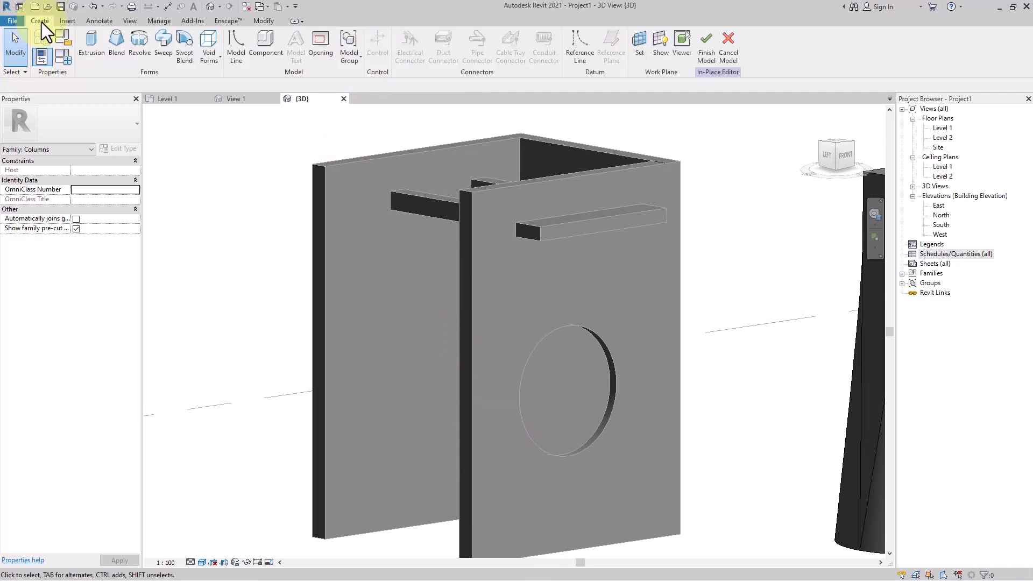
click(137, 54)
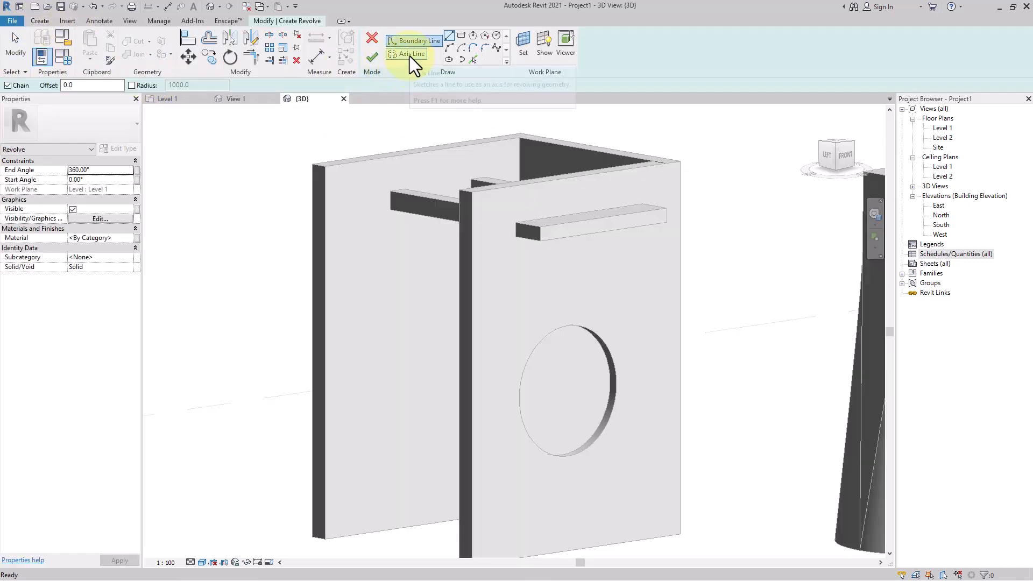
click(409, 56)
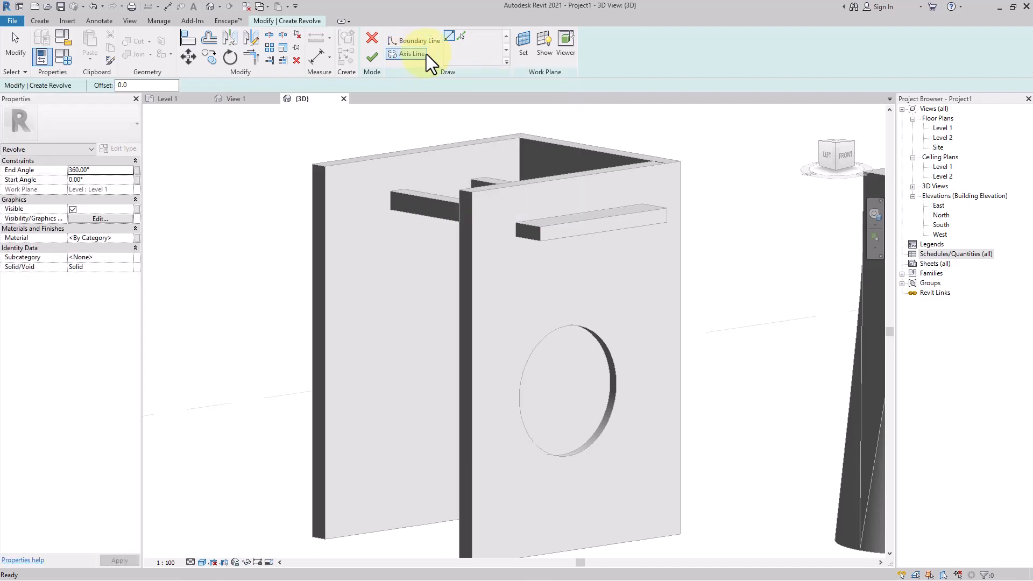
click(460, 37)
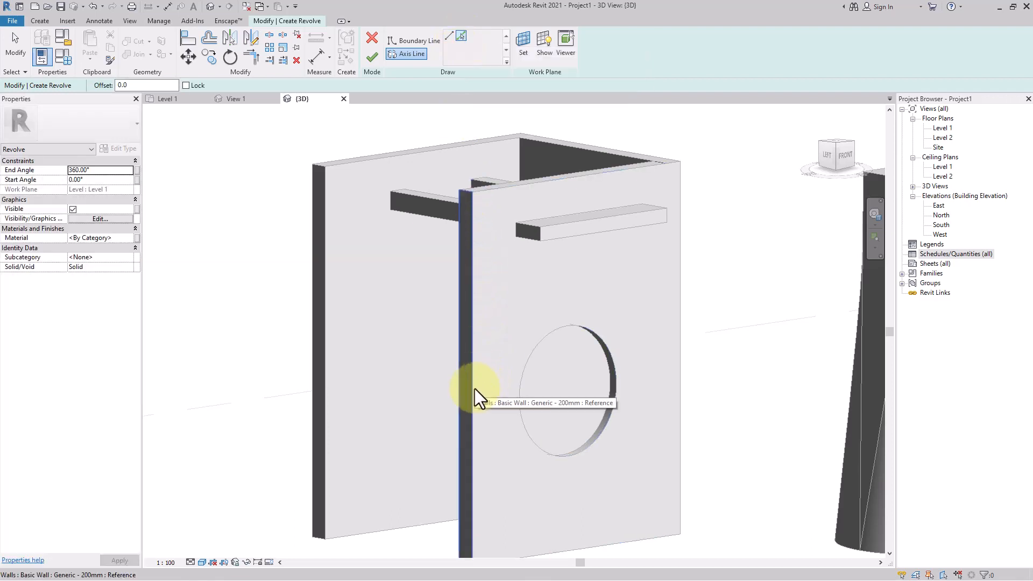
click(473, 389)
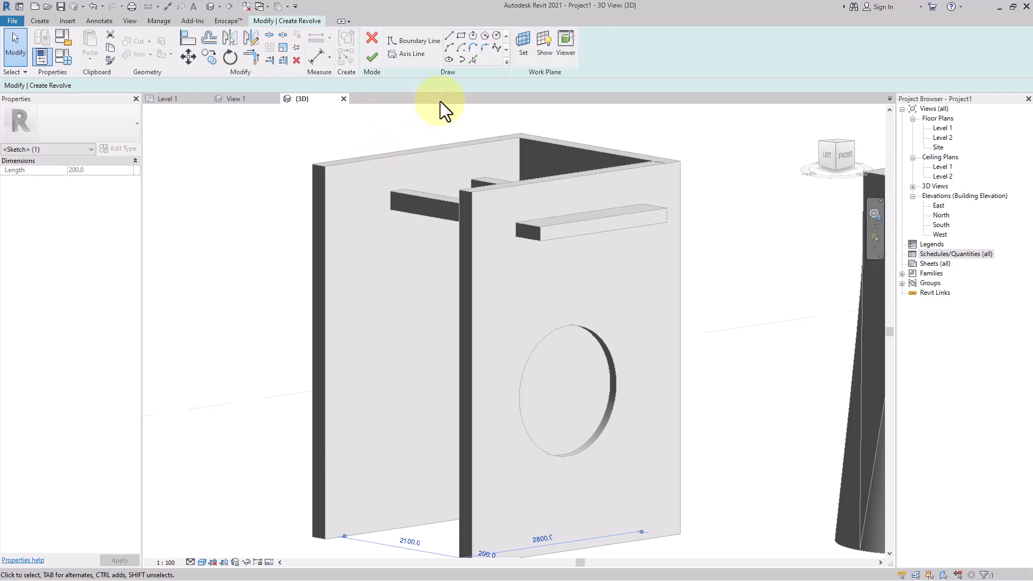
click(372, 59)
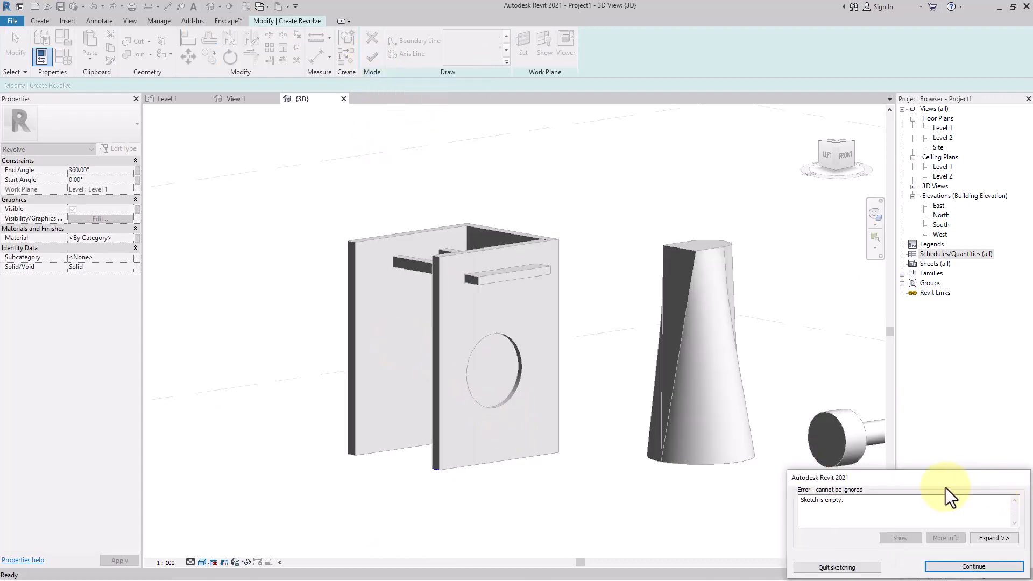
click(868, 567)
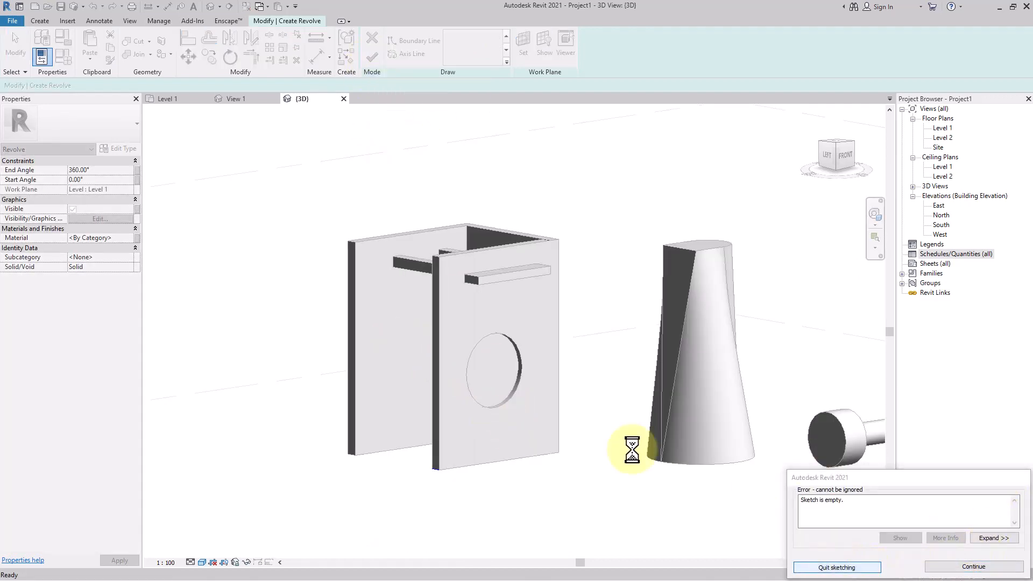
click(541, 302)
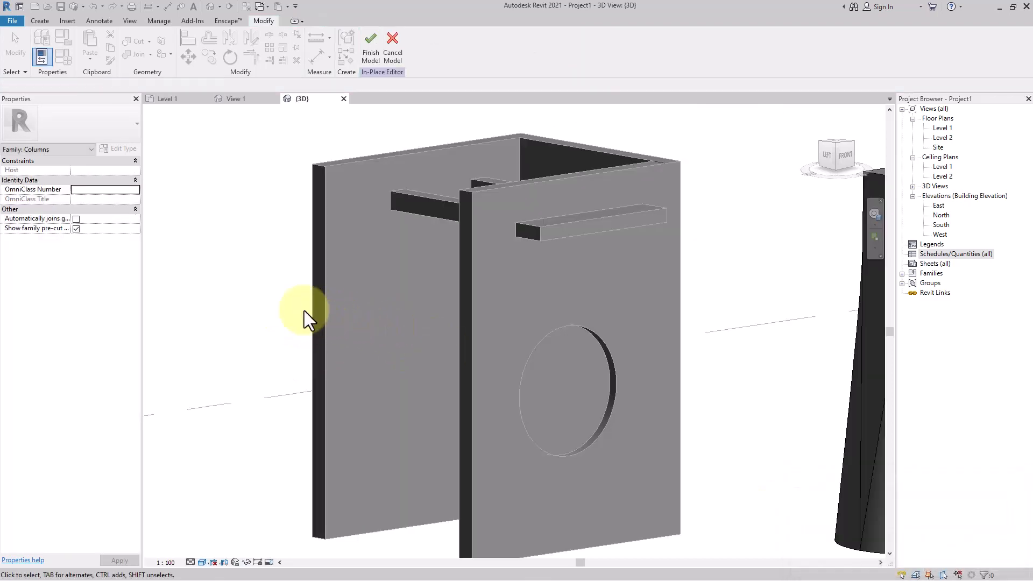
Finish the in-place column model containing the blend and both revolves.
scroll(304, 315, down, 3)
middle_drag(520, 368, 485, 366)
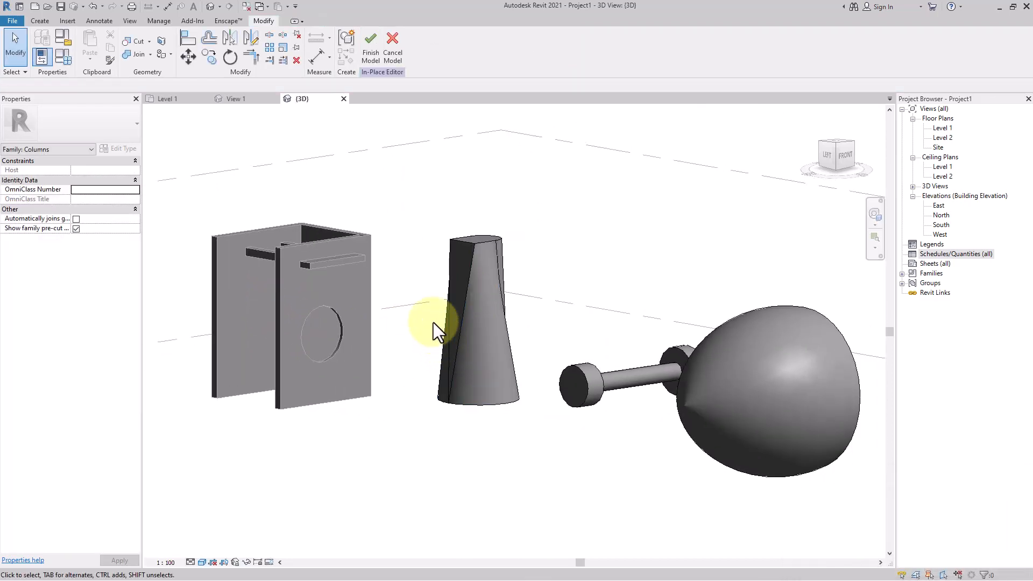
click(32, 22)
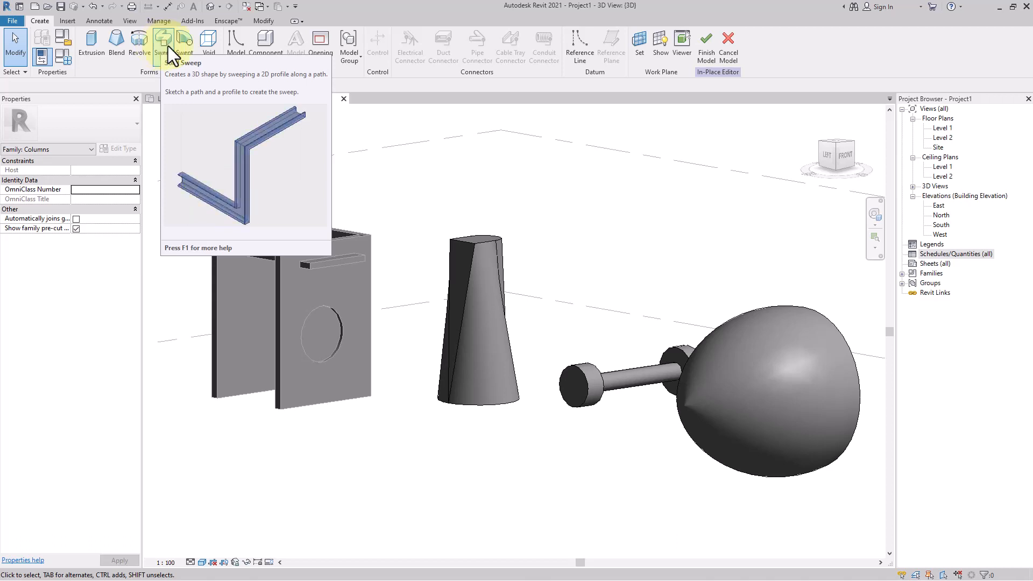
click(711, 54)
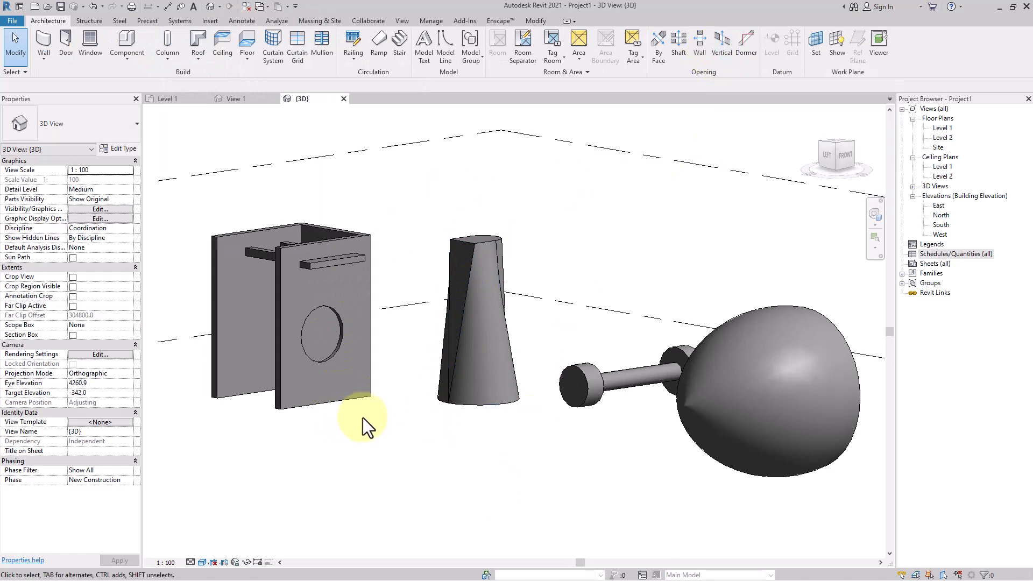
Start a new in-place model in the Generic Models category and name it "sweep".
scroll(318, 370, up, 3)
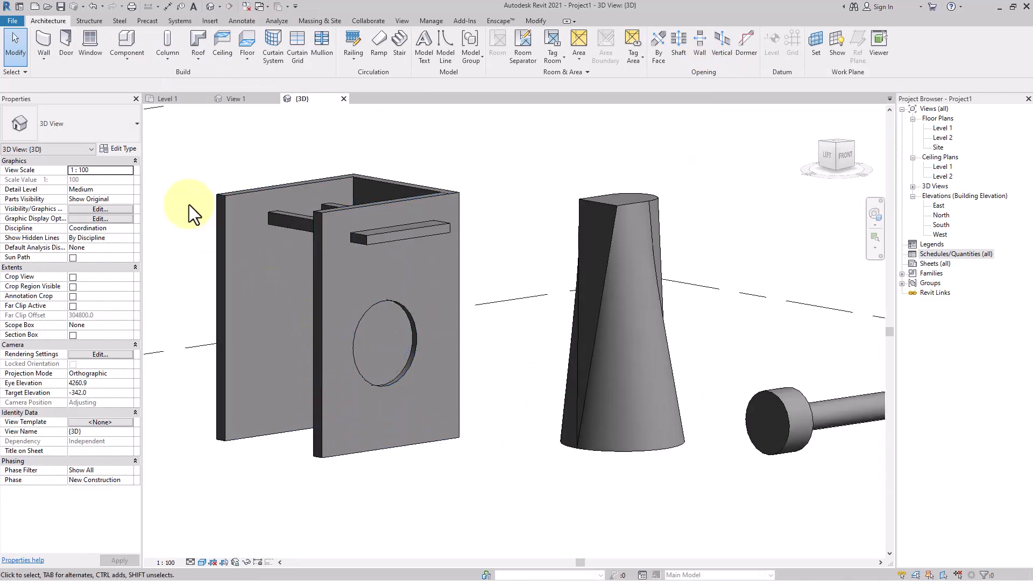
click(129, 63)
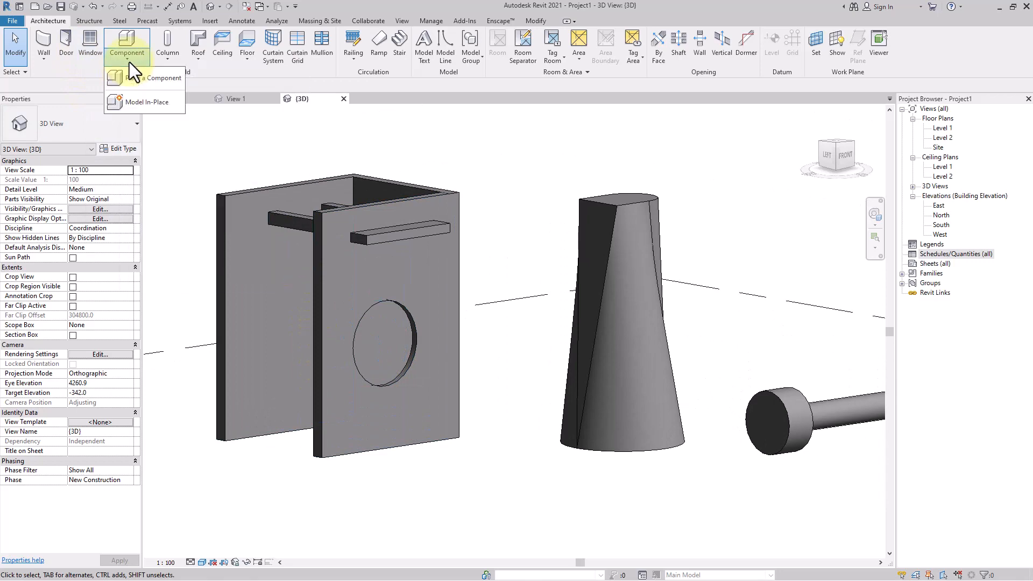
click(157, 105)
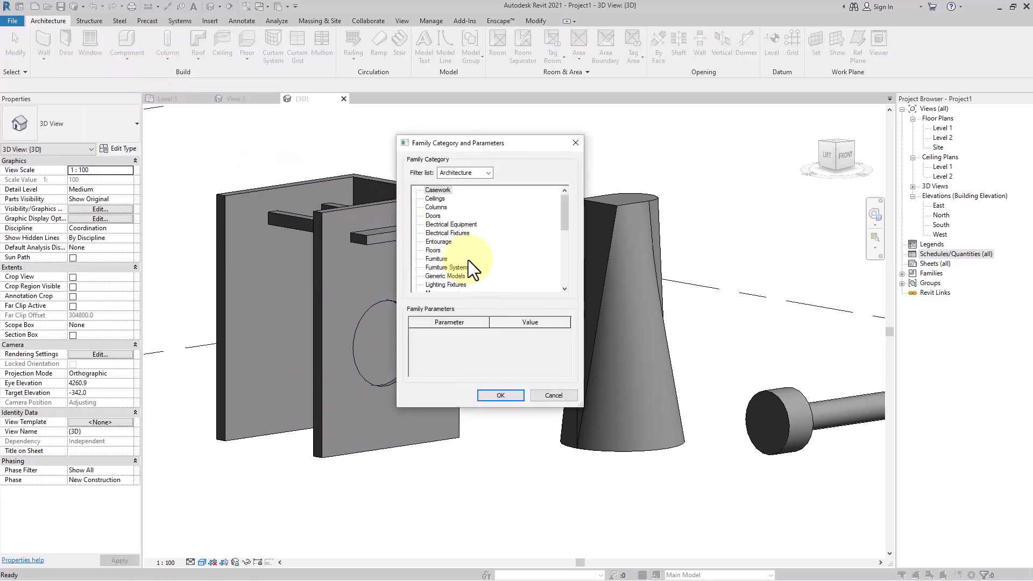
click(434, 258)
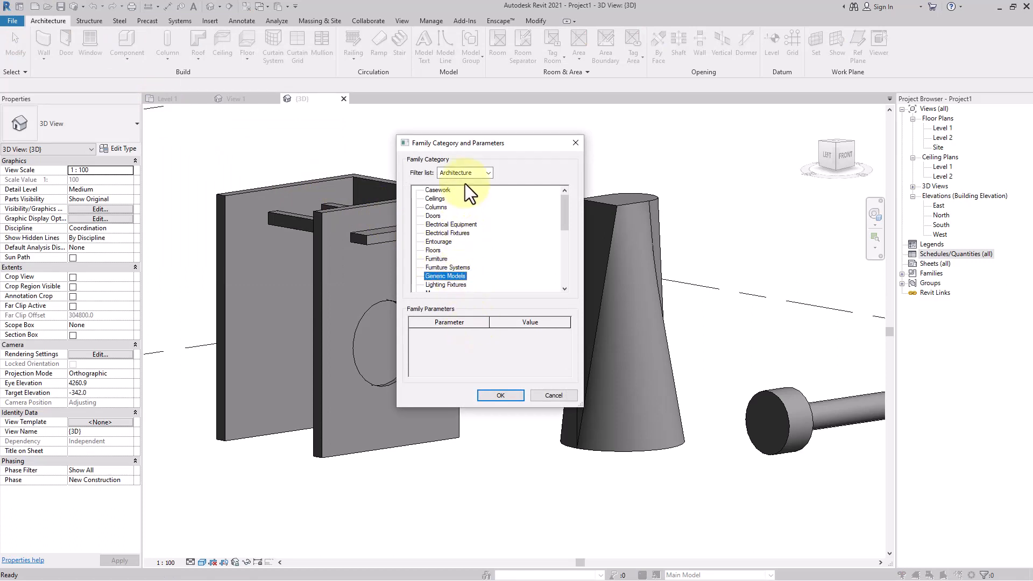
click(503, 396)
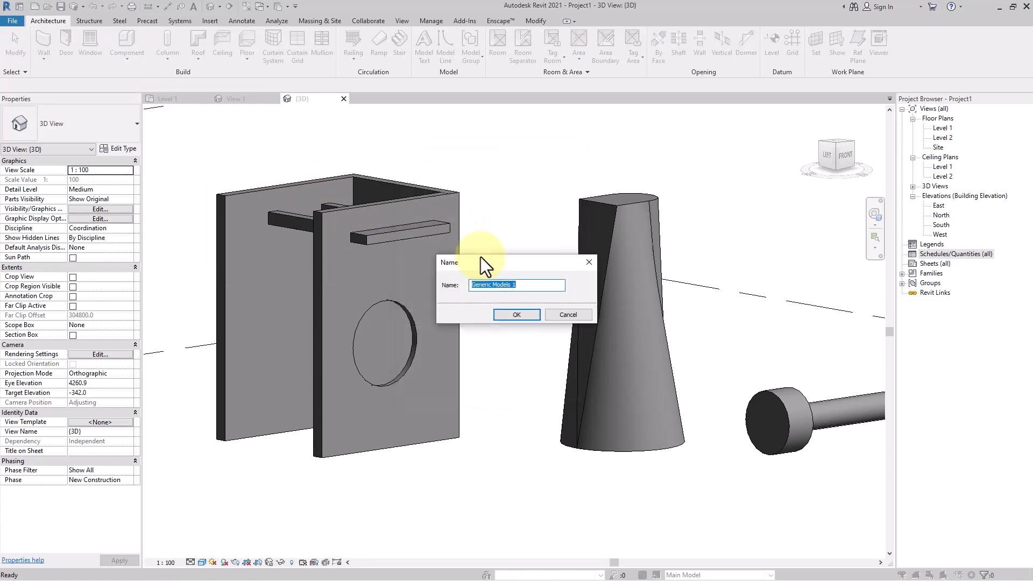
text(sweep)
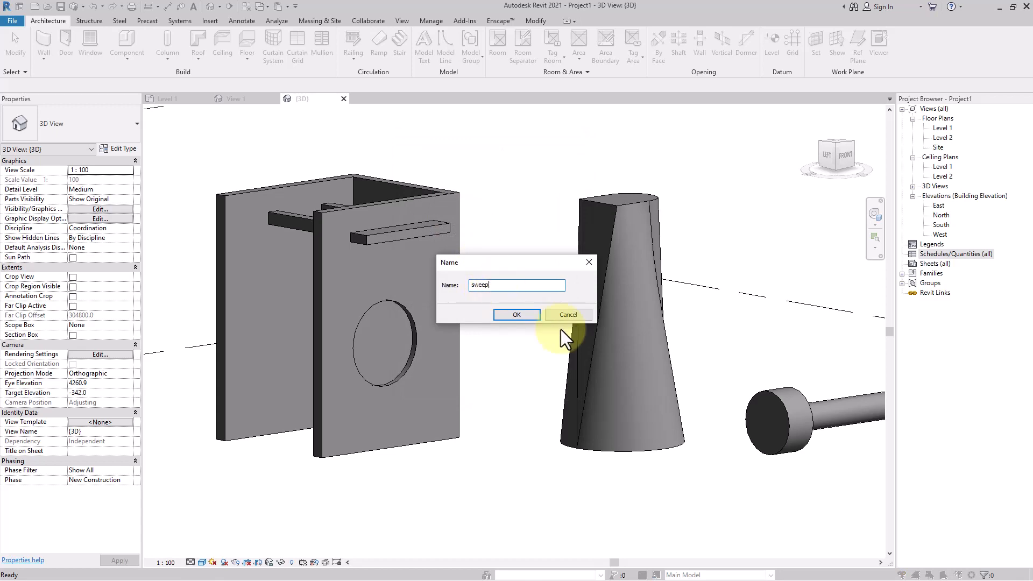
click(506, 314)
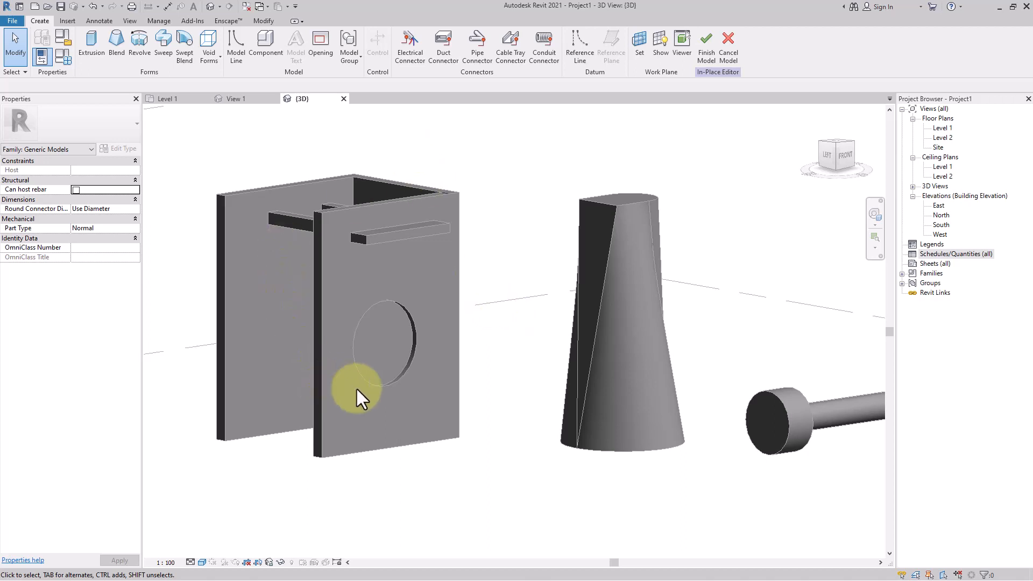
Start a Sweep with a picked path and select the outer top edges of the front wall and the adjoining back wall.
scroll(333, 276, up, 2)
scroll(357, 232, up, 2)
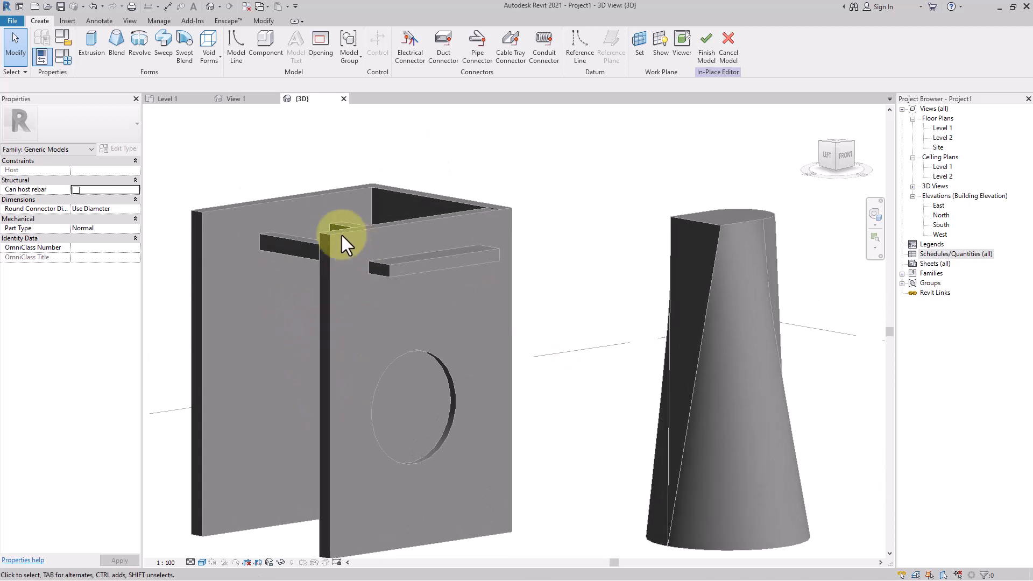
click(159, 42)
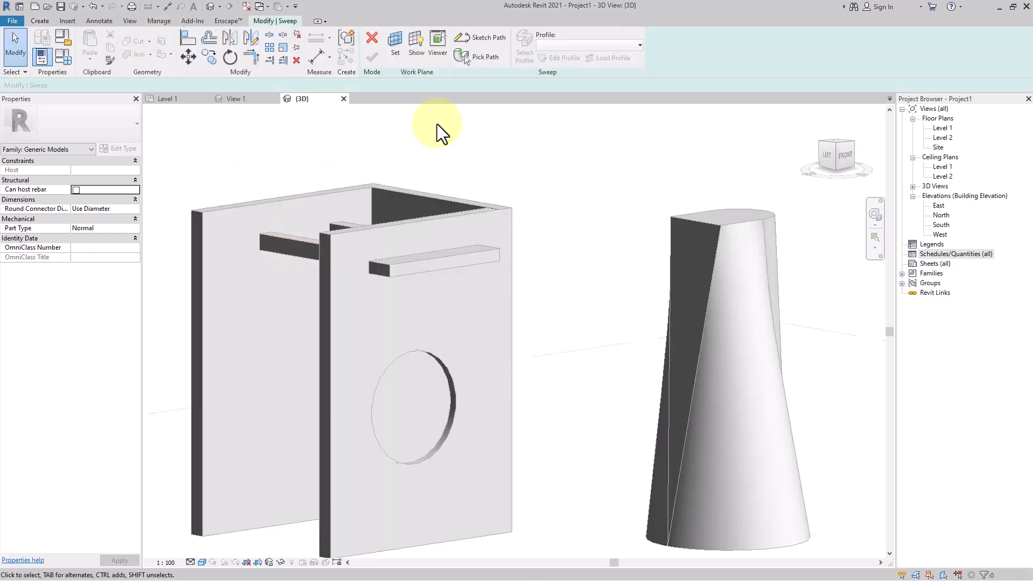
middle_drag(415, 166, 437, 153)
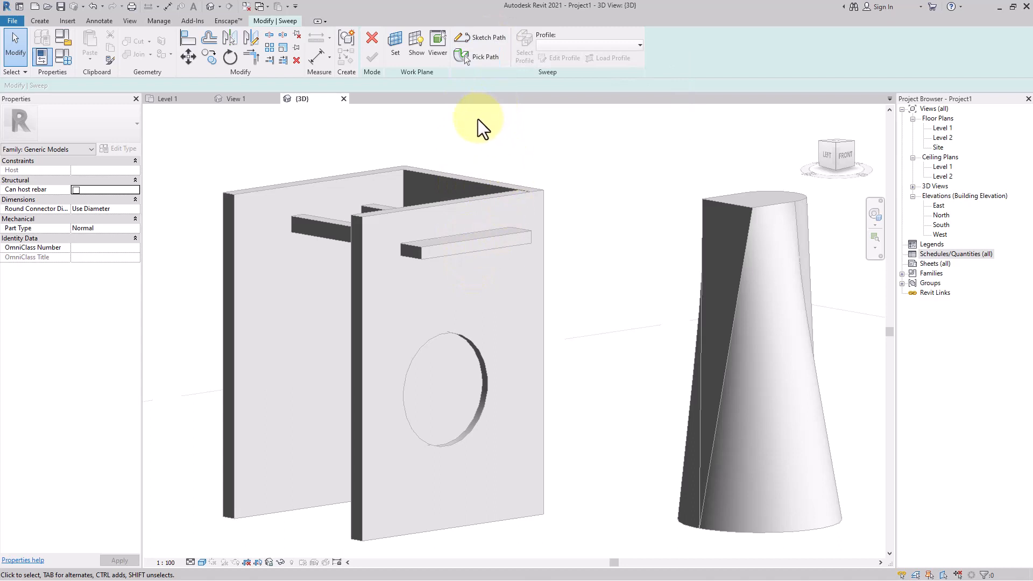
click(479, 57)
scroll(446, 196, up, 4)
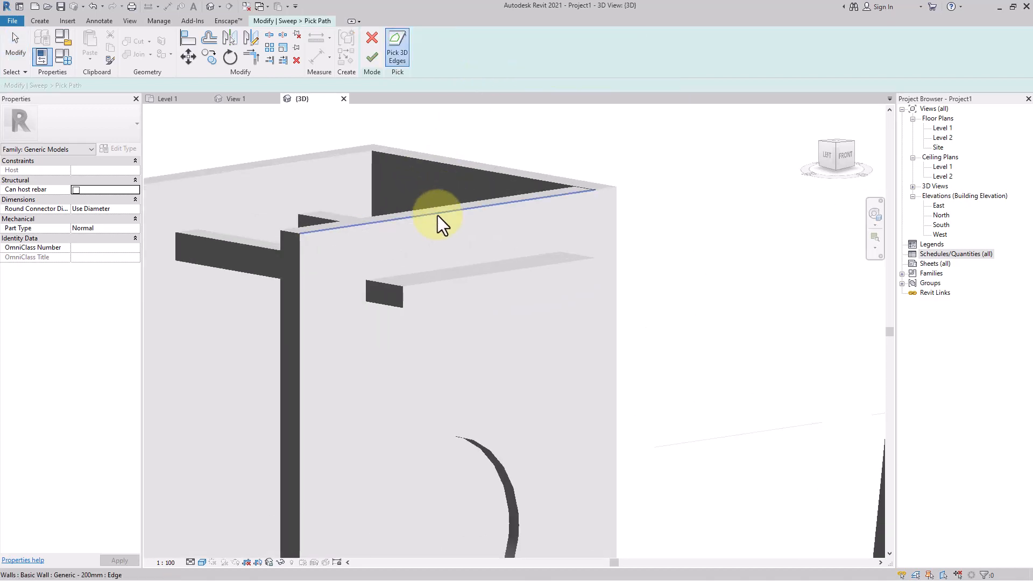
click(437, 216)
scroll(605, 189, up, 2)
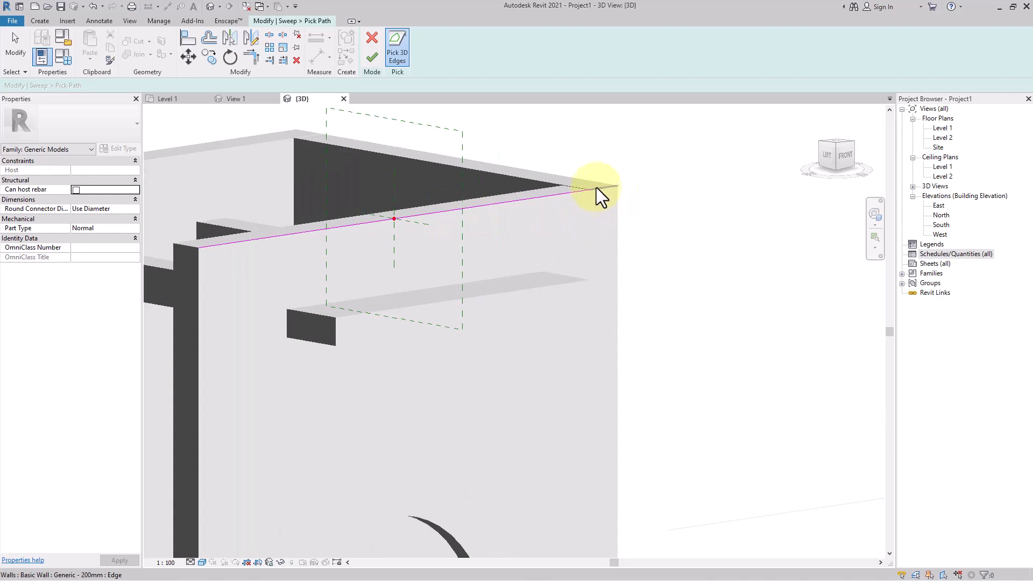
click(582, 178)
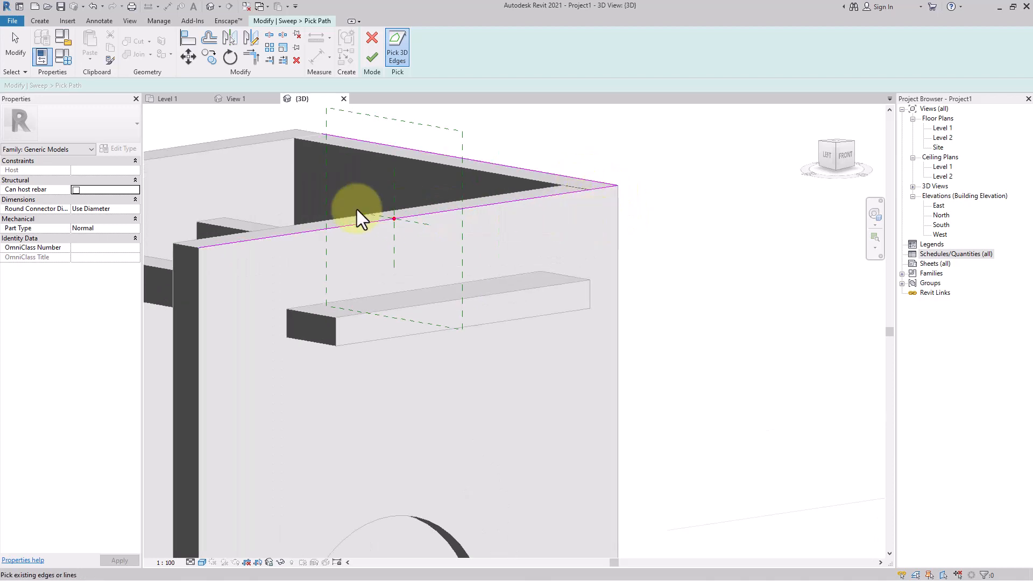
Add the third wall's outer top edge to the sweep path and finish the path.
scroll(355, 226, down, 1)
middle_drag(355, 227, 429, 257)
scroll(366, 182, up, 2)
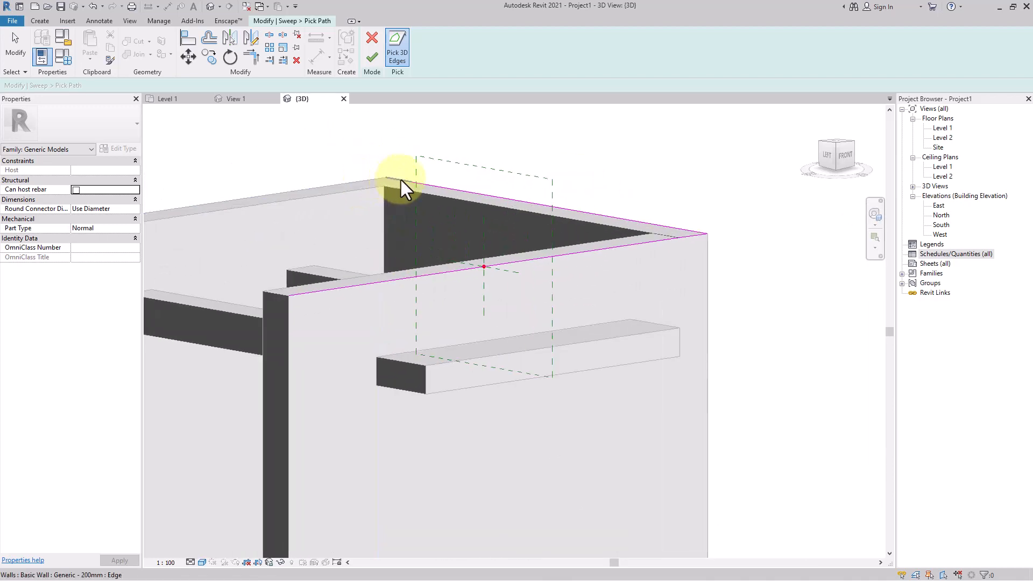
click(362, 186)
scroll(473, 247, down, 1)
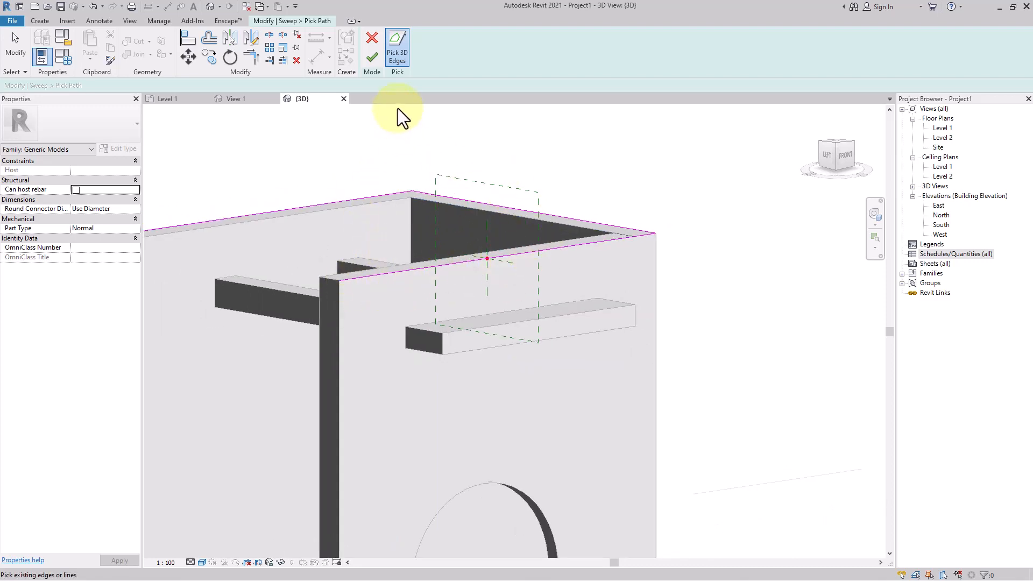
click(370, 57)
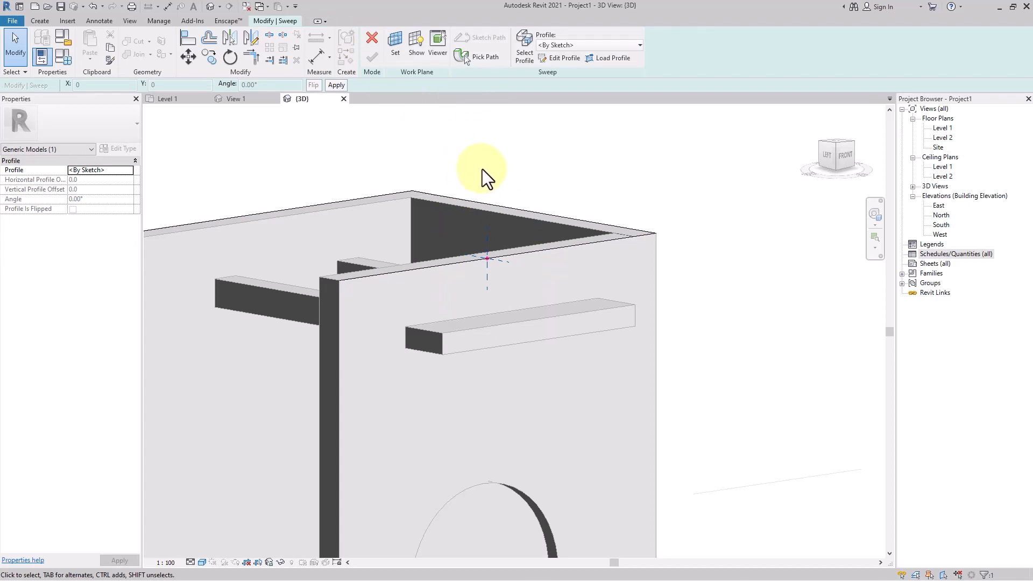
Look through the available sweep profiles, keeping the profile set to <By Sketch>.
scroll(482, 168, up, 2)
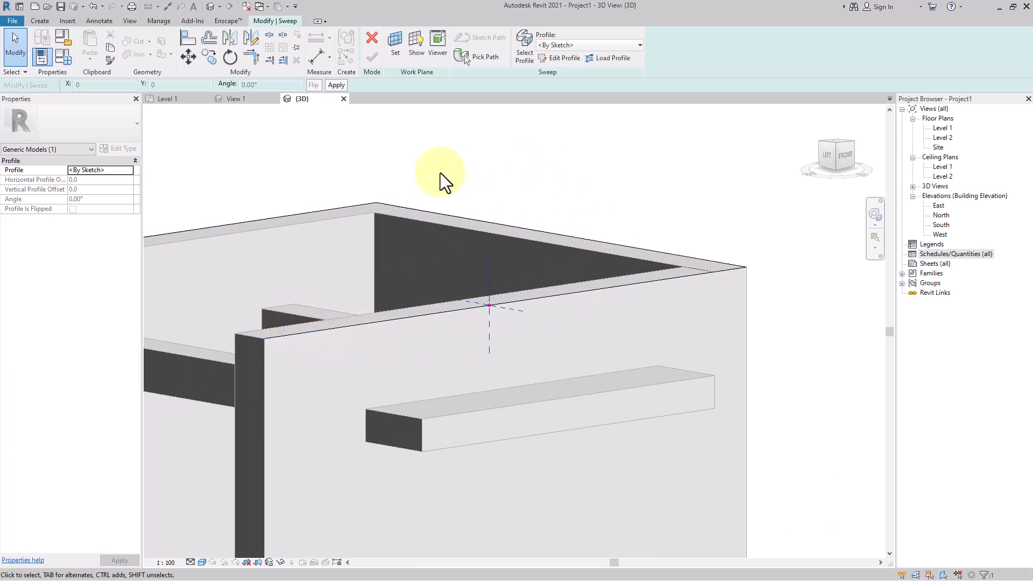
click(569, 45)
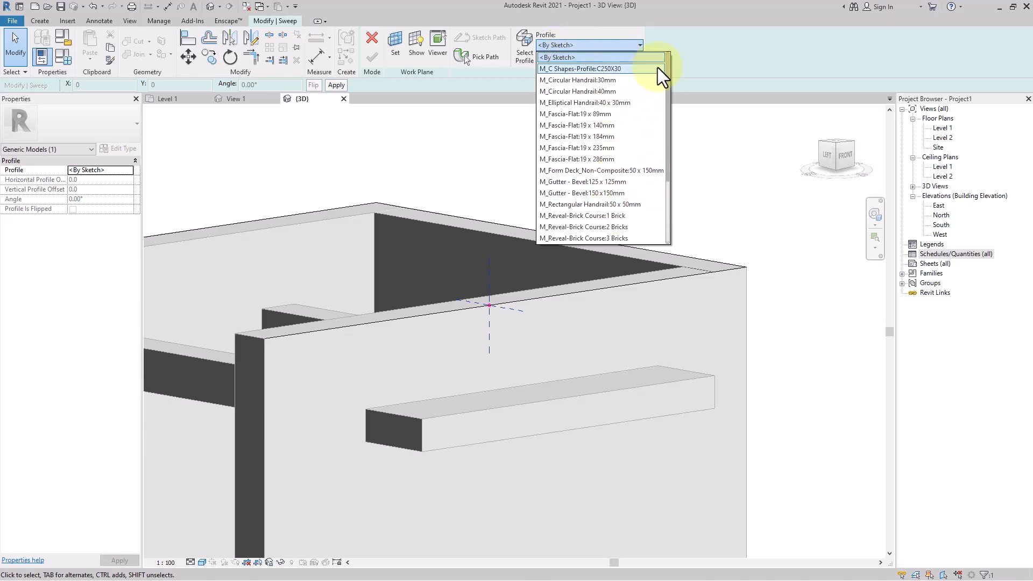
click(680, 44)
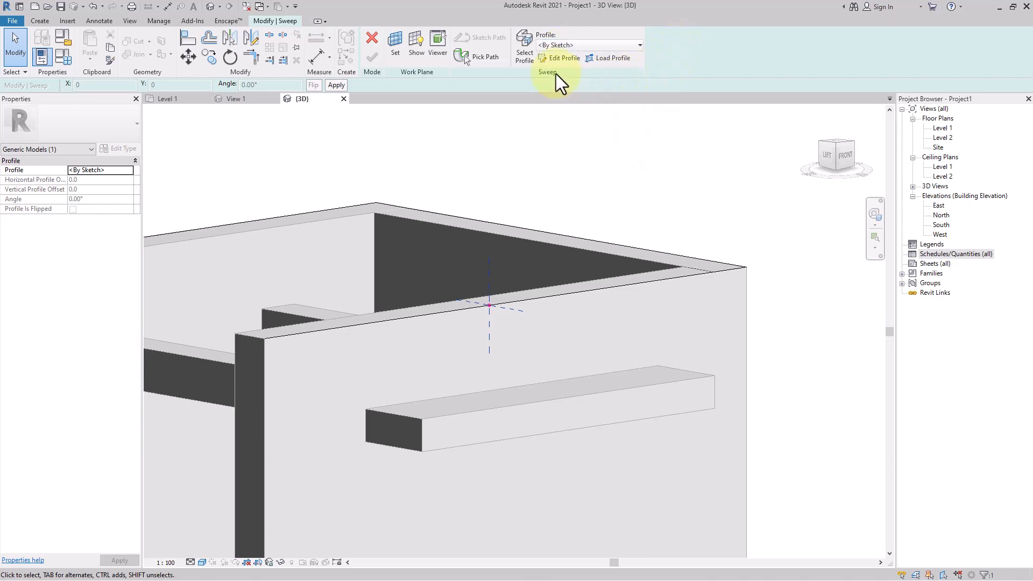
Sketch a closed profile outward and upward from the path's reference point, with one inward step on its outer side.
click(556, 59)
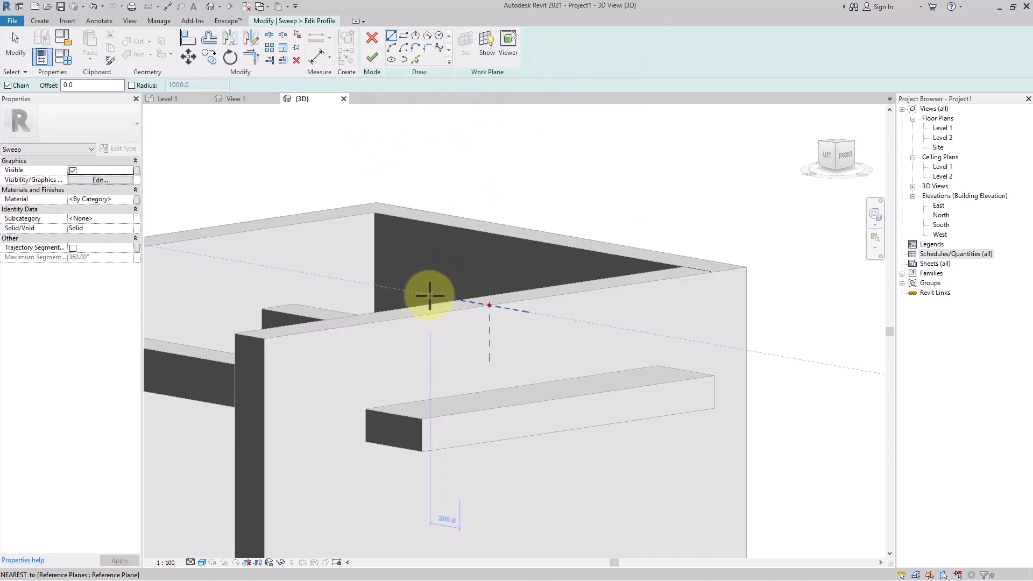
scroll(449, 288, up, 5)
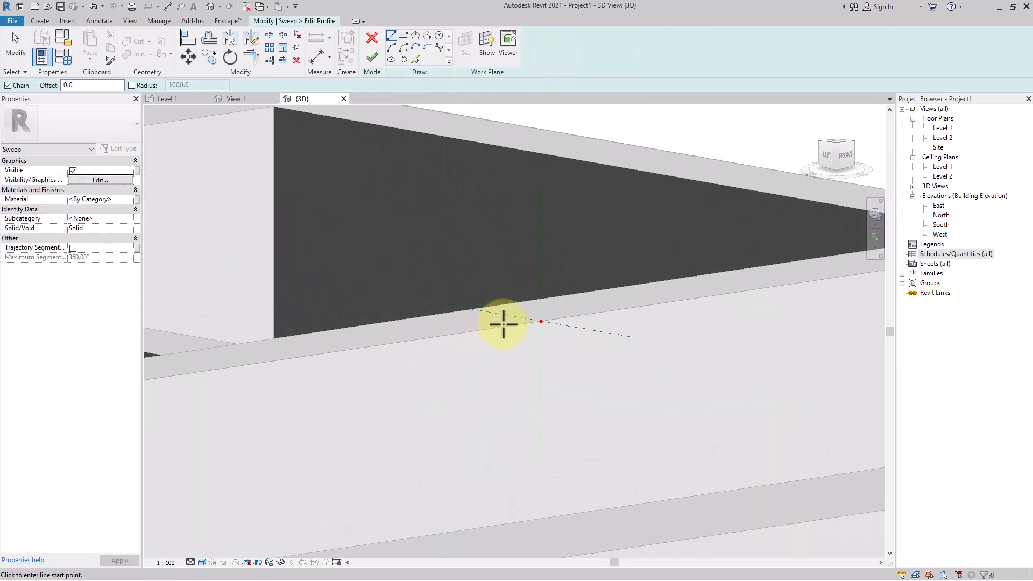
scroll(503, 324, up, 1)
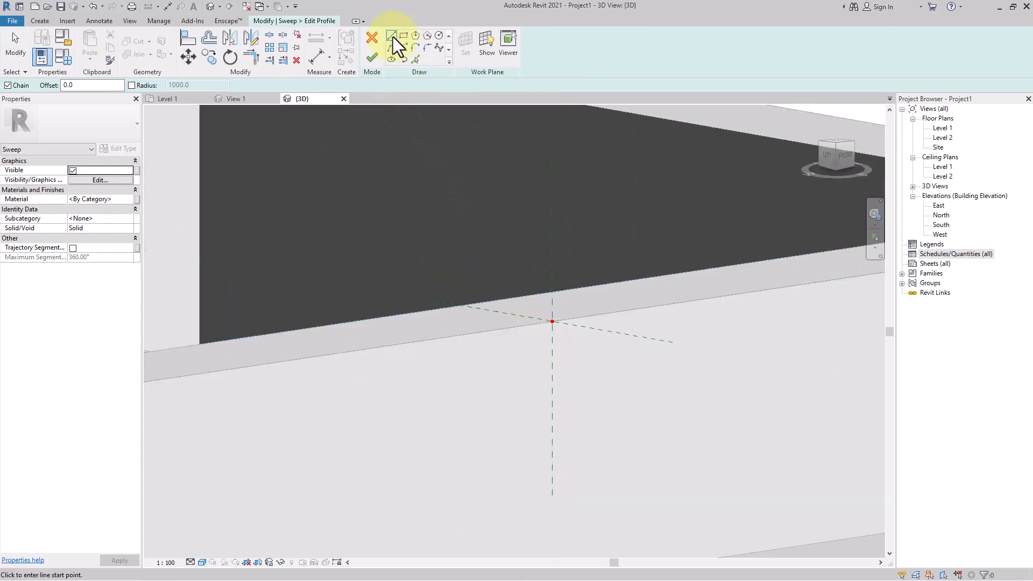
click(552, 321)
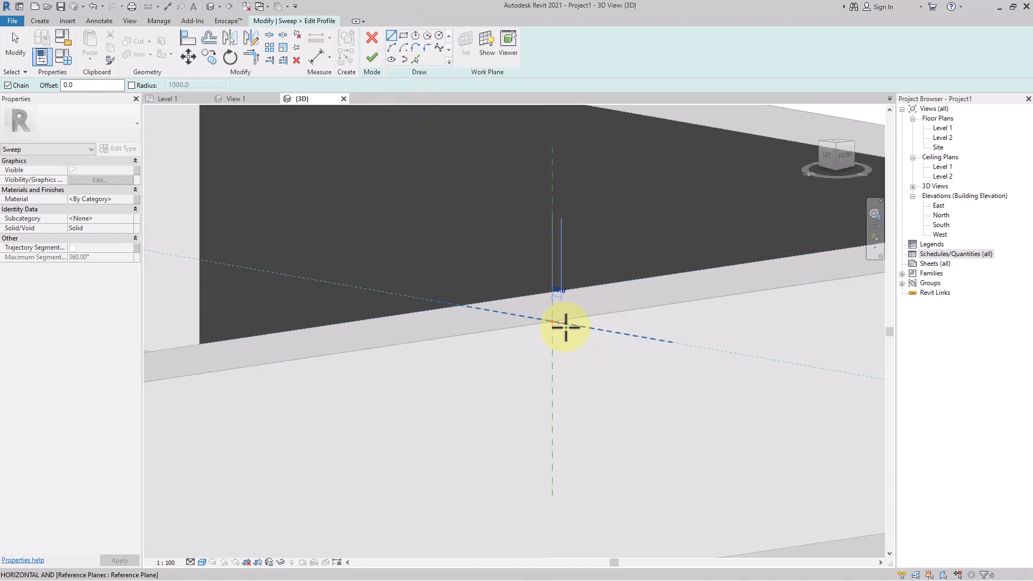
click(602, 330)
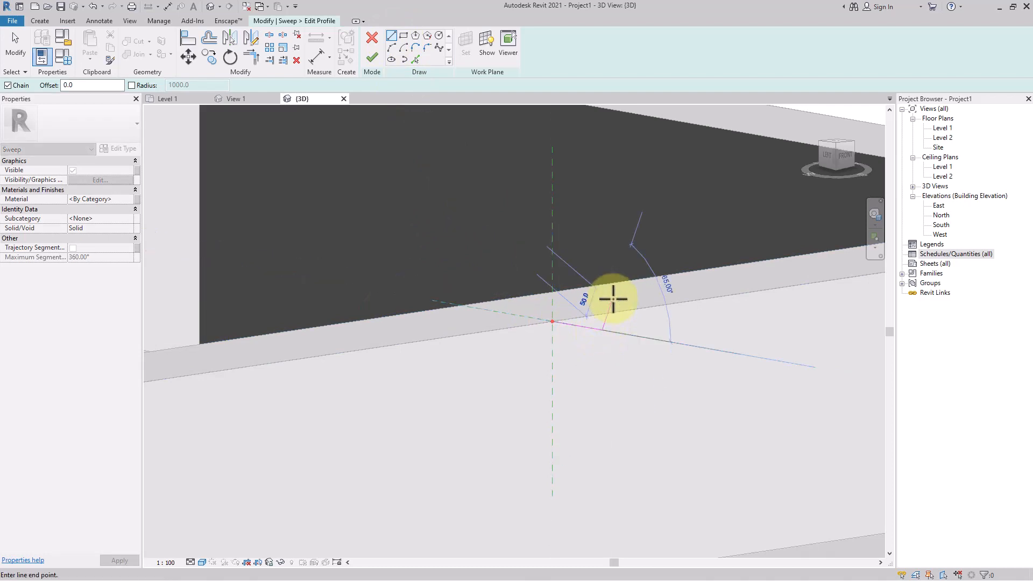
click(602, 273)
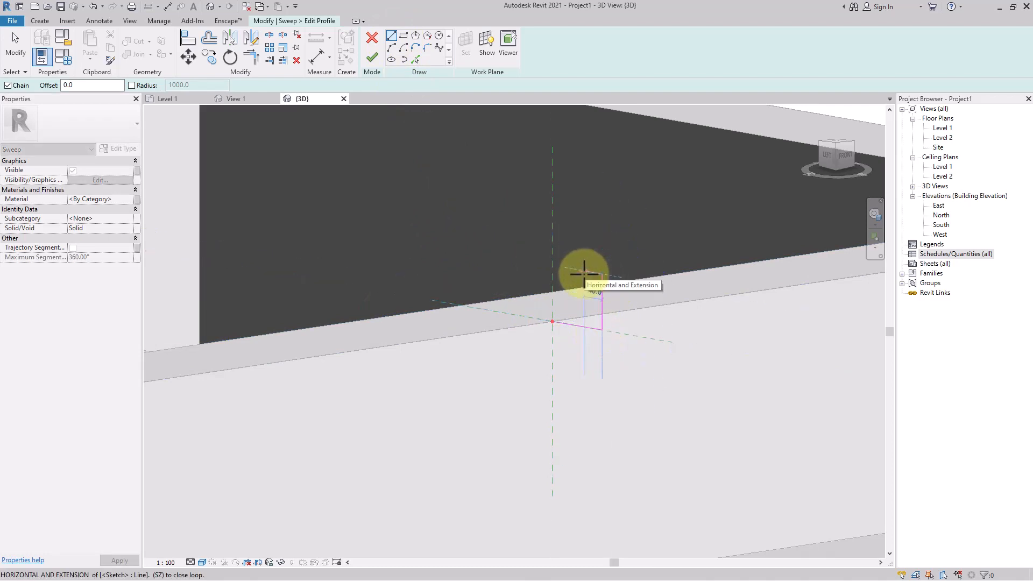
click(584, 271)
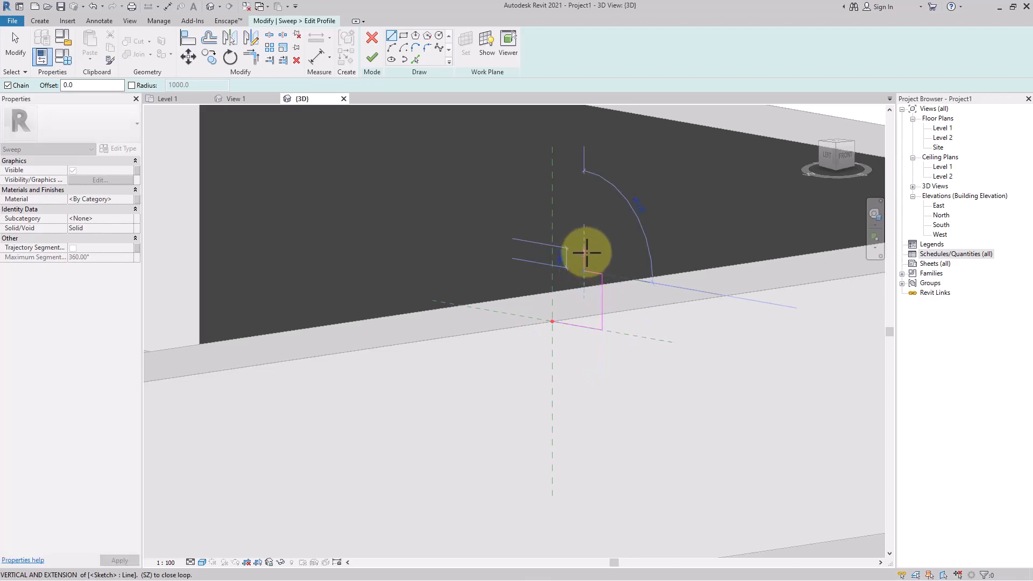
click(580, 251)
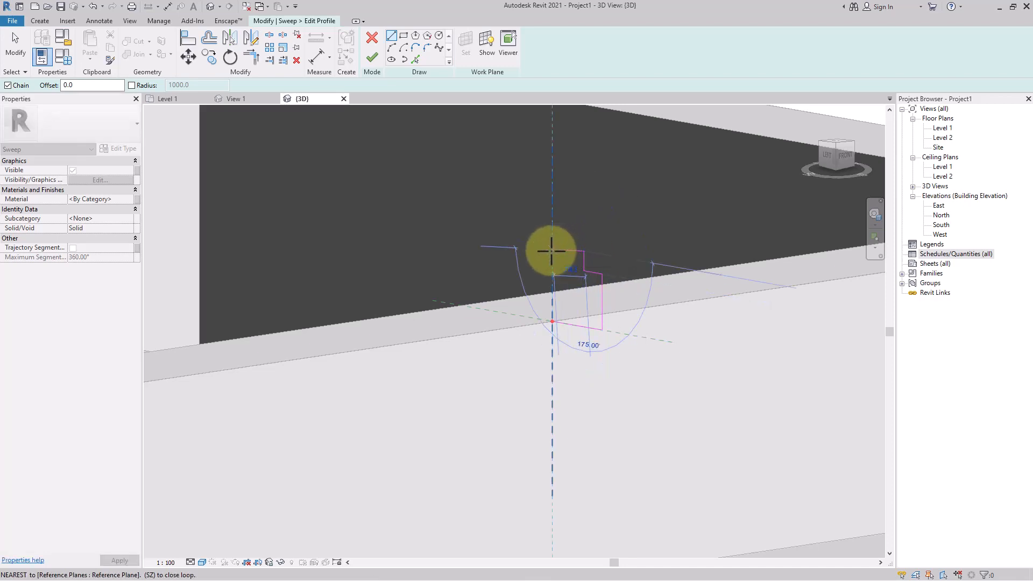
click(551, 247)
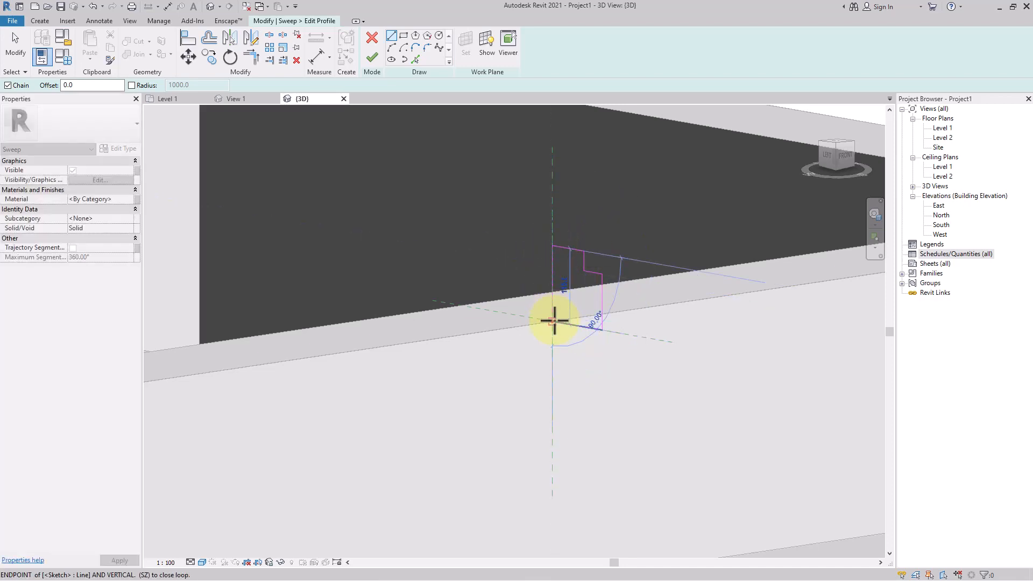
scroll(503, 408, down, 2)
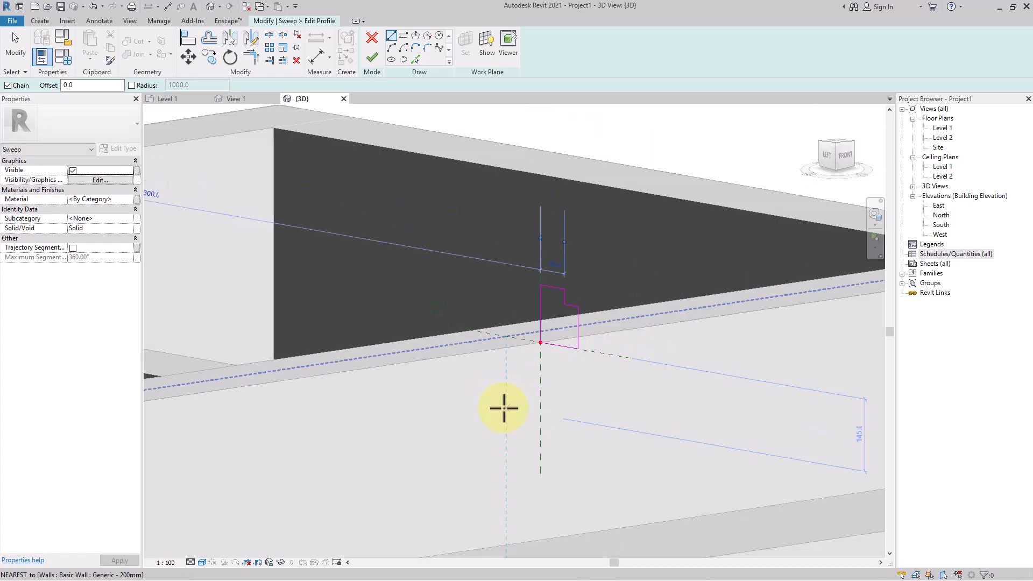
Finish the profile and the sweep along the wall tops, then clear the selection and inspect the resulting moulding.
click(371, 59)
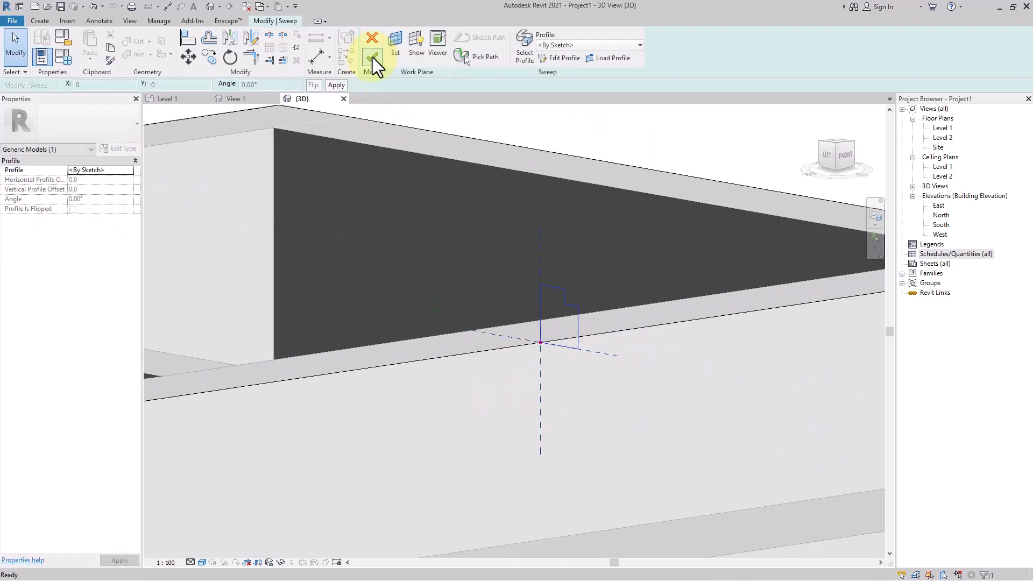
click(372, 60)
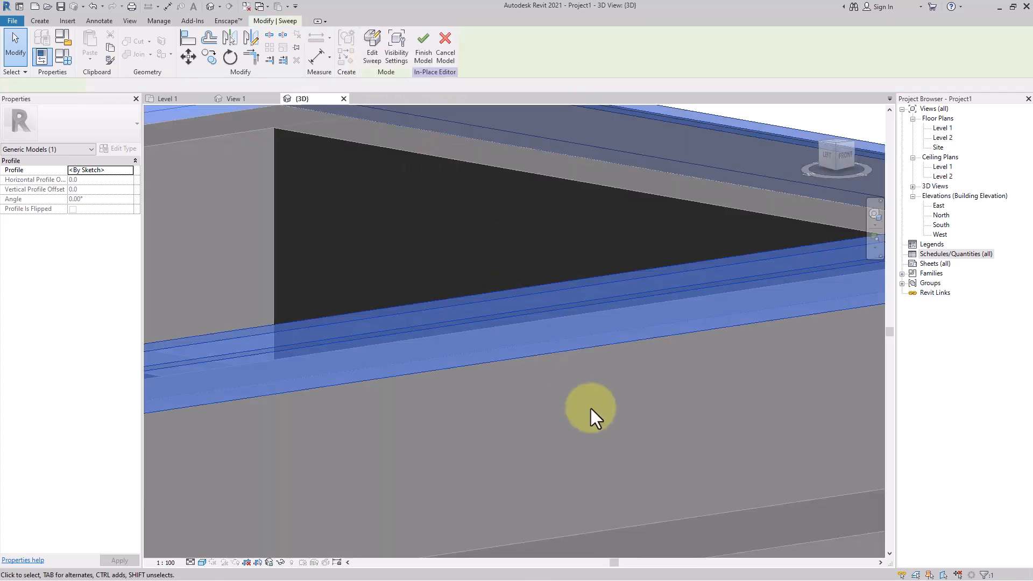
scroll(624, 375, down, 3)
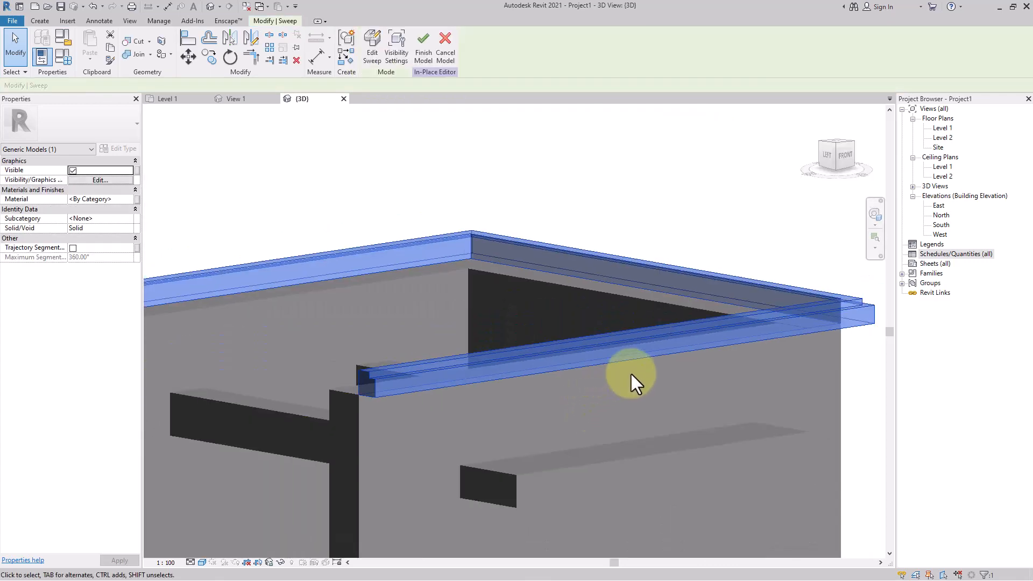
click(634, 214)
scroll(406, 377, up, 3)
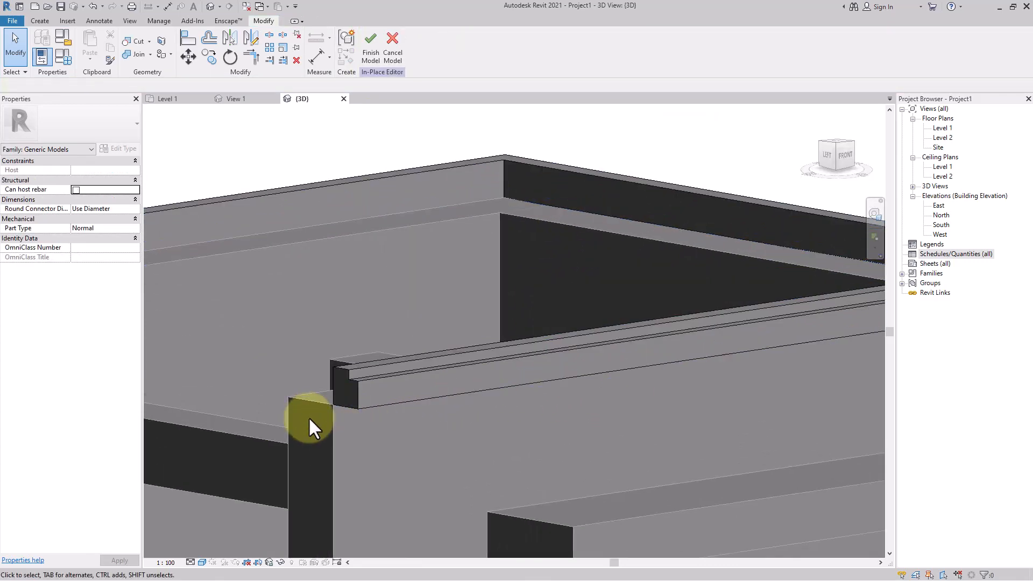
scroll(308, 416, down, 3)
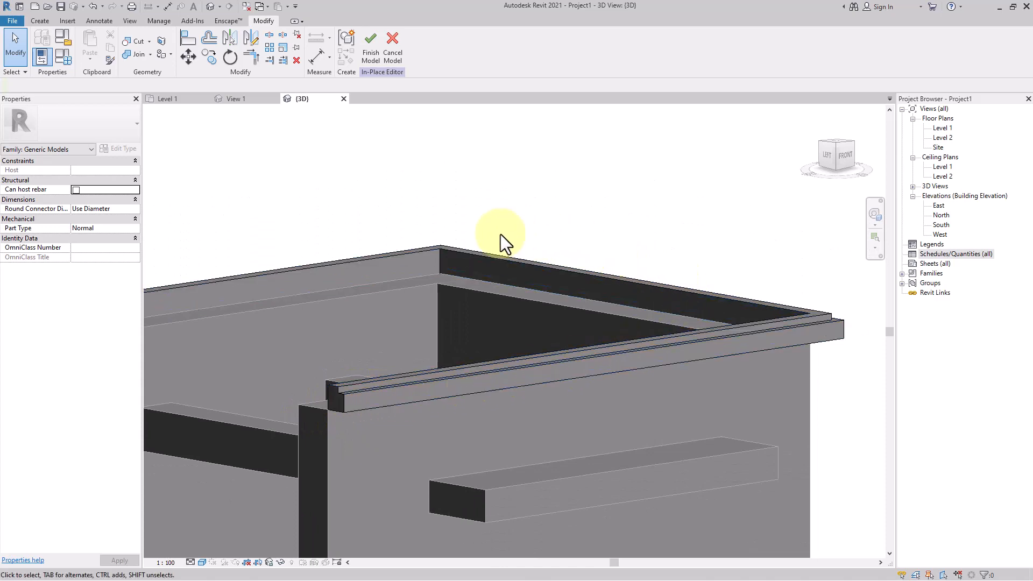
scroll(470, 324, down, 3)
middle_drag(336, 324, 399, 374)
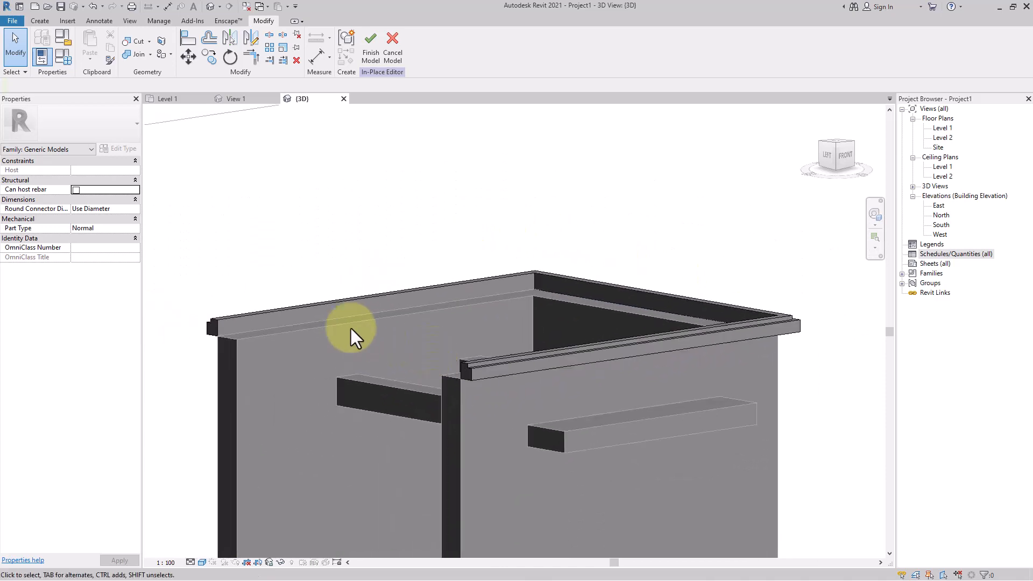
Inspect the finished moulding along the wall tops and the circular opening lower in the front wall.
scroll(249, 323, up, 3)
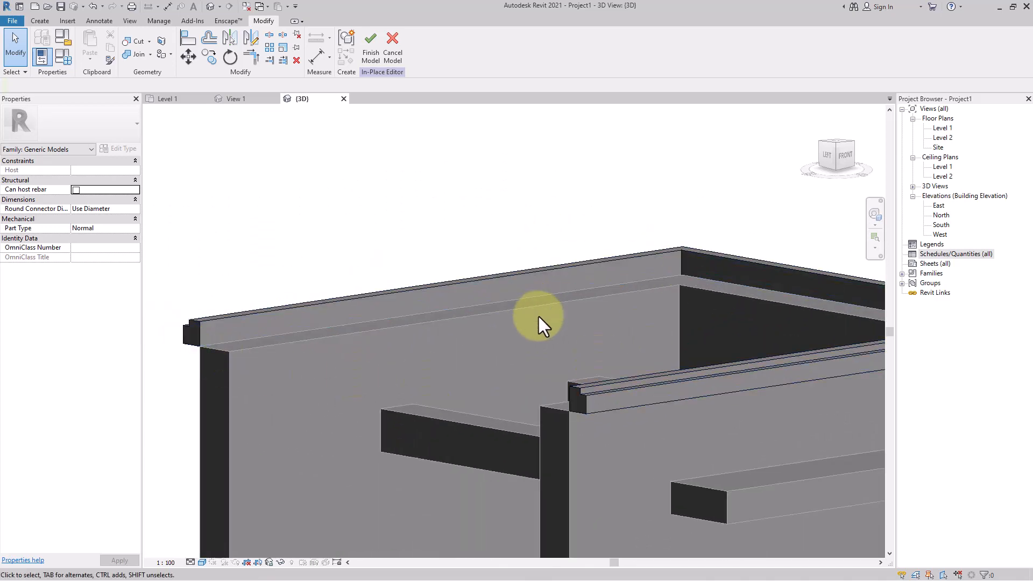
scroll(537, 315, down, 1)
middle_drag(523, 308, 347, 167)
middle_drag(579, 400, 572, 272)
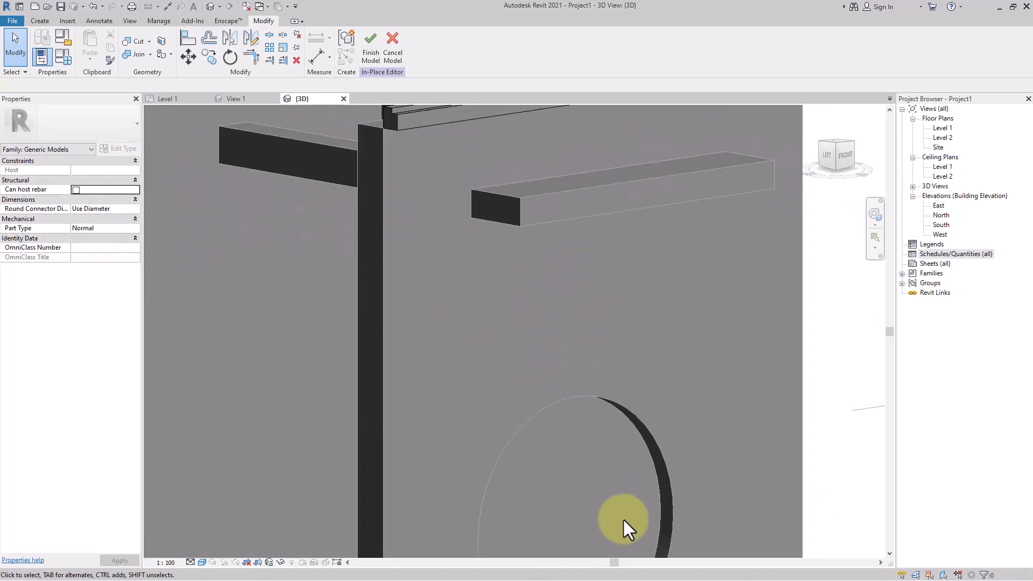
middle_drag(622, 525, 608, 402)
middle_drag(622, 490, 639, 469)
scroll(640, 468, up, 1)
click(654, 434)
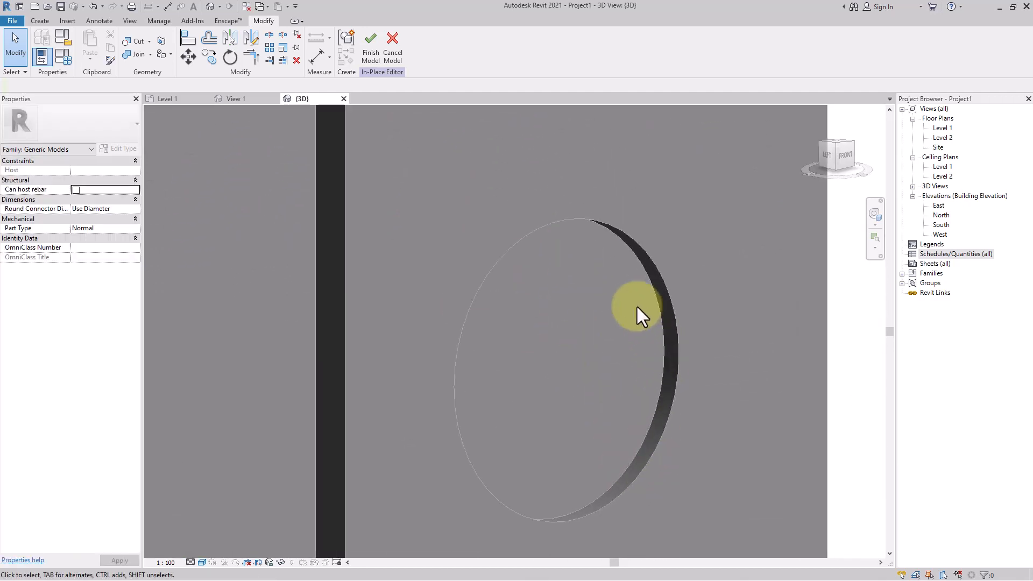
scroll(636, 304, up, 1)
scroll(428, 362, down, 1)
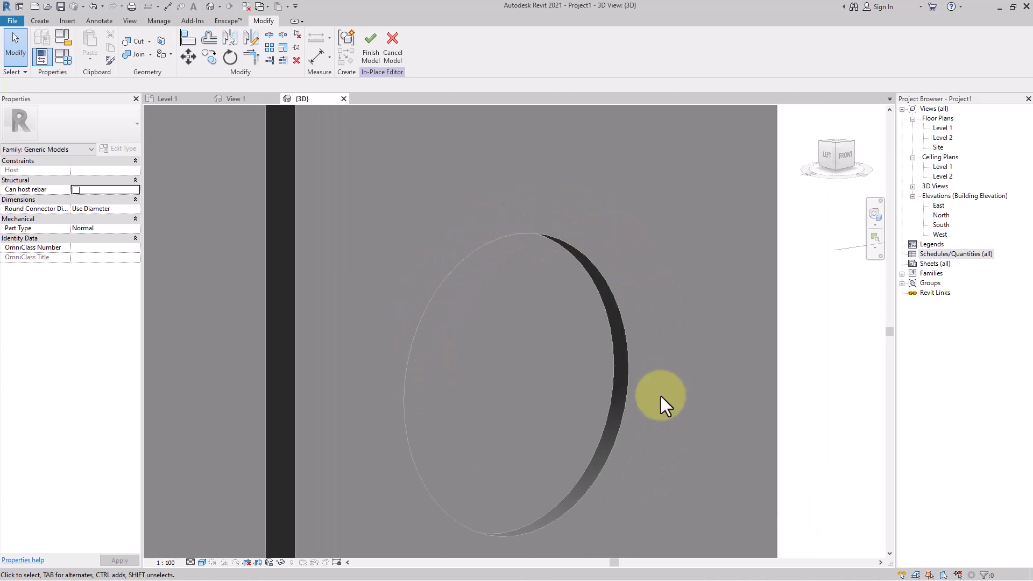
Start a Sweep, pick both halves of the circular opening's outer edge as its path, and finish the path.
click(42, 22)
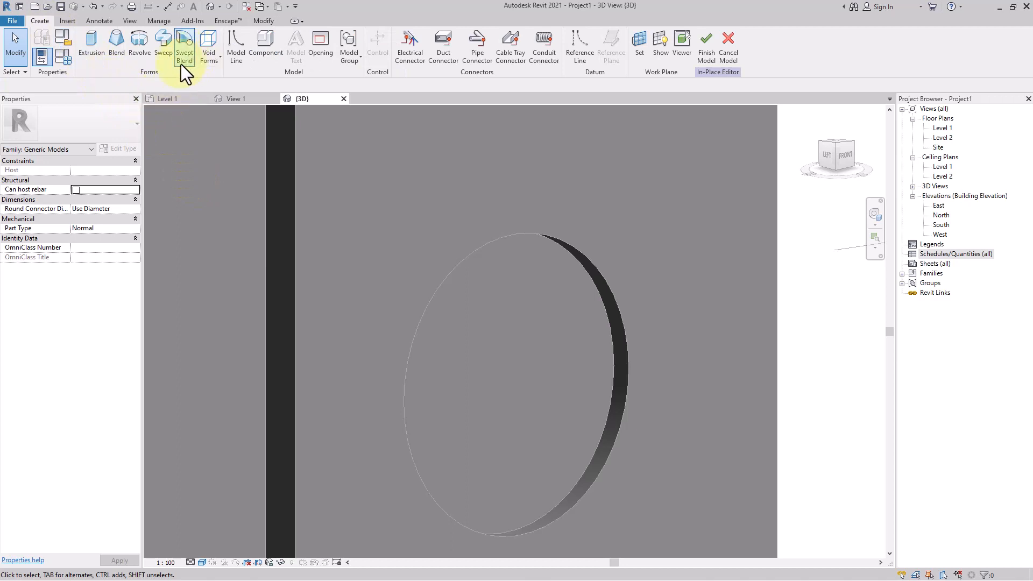
click(164, 47)
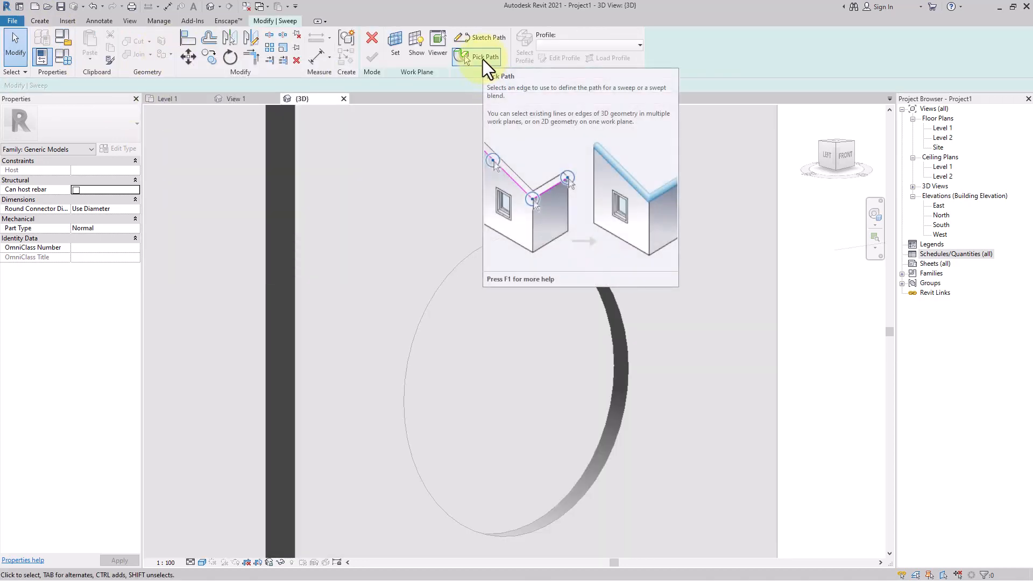
click(482, 58)
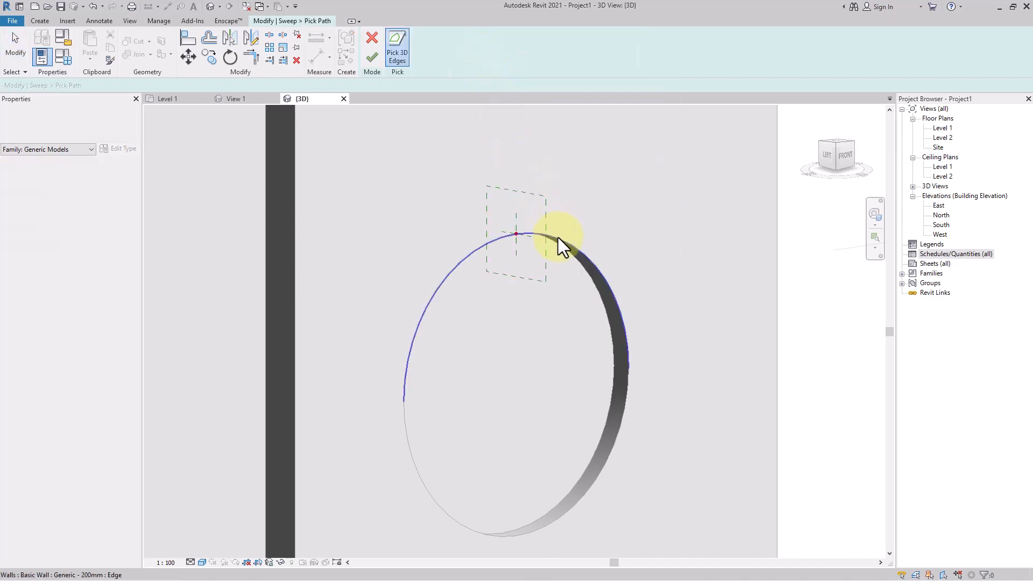
click(557, 237)
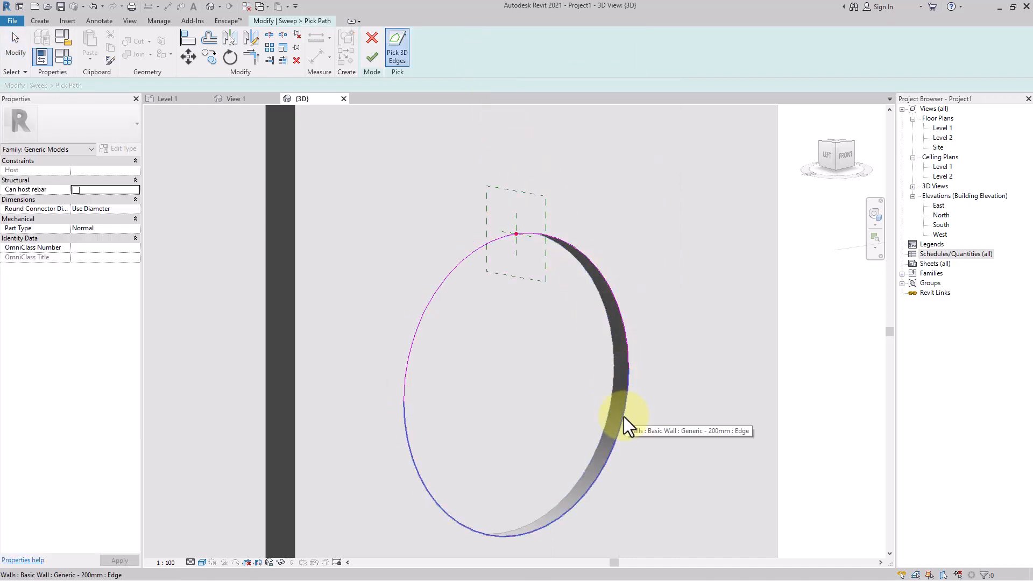
click(624, 416)
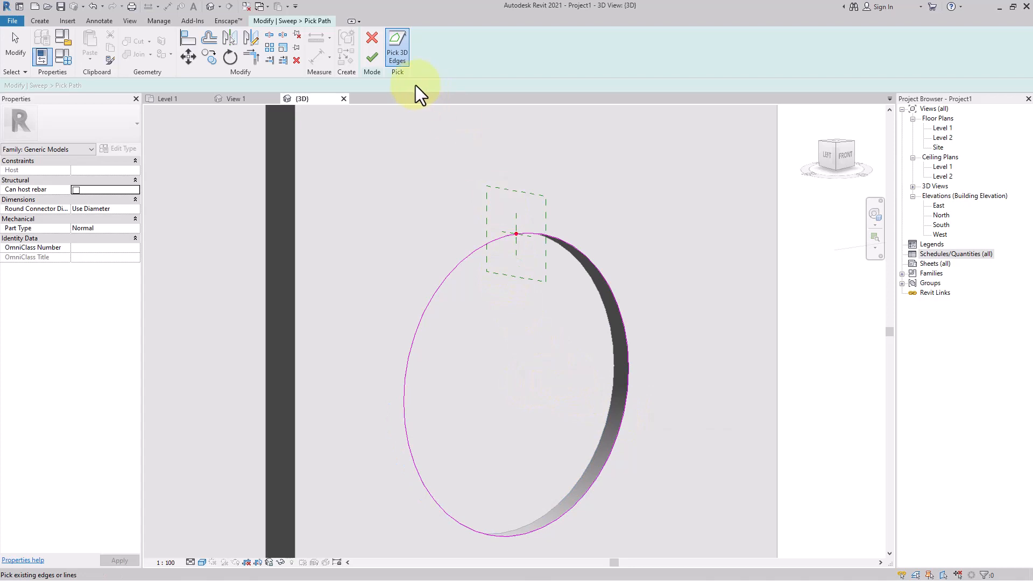
click(372, 57)
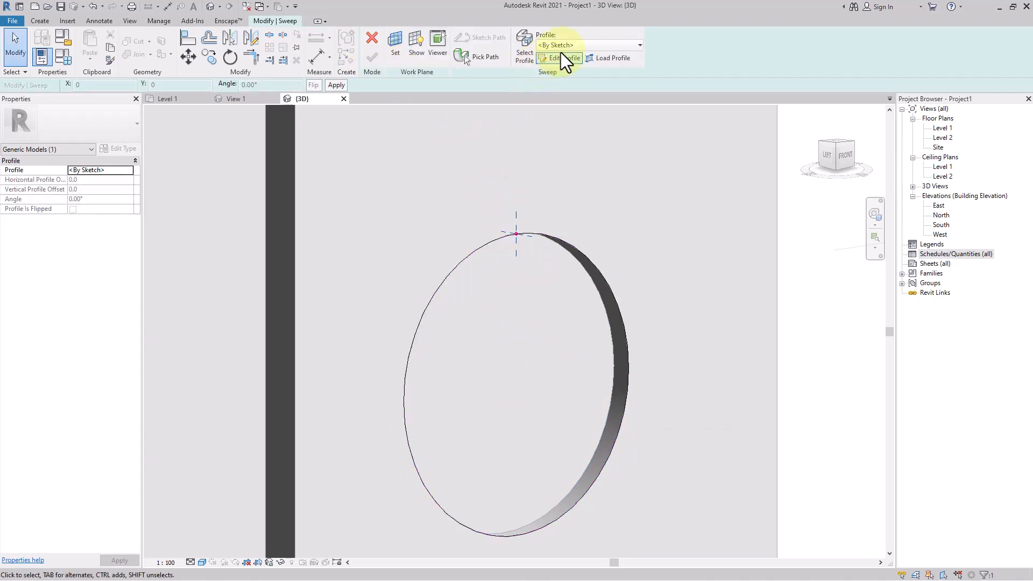
Assign the M_Gutter - Bevel:125 x 125mm profile to the circular sweep, finish the sweep, and clear the selection.
click(566, 46)
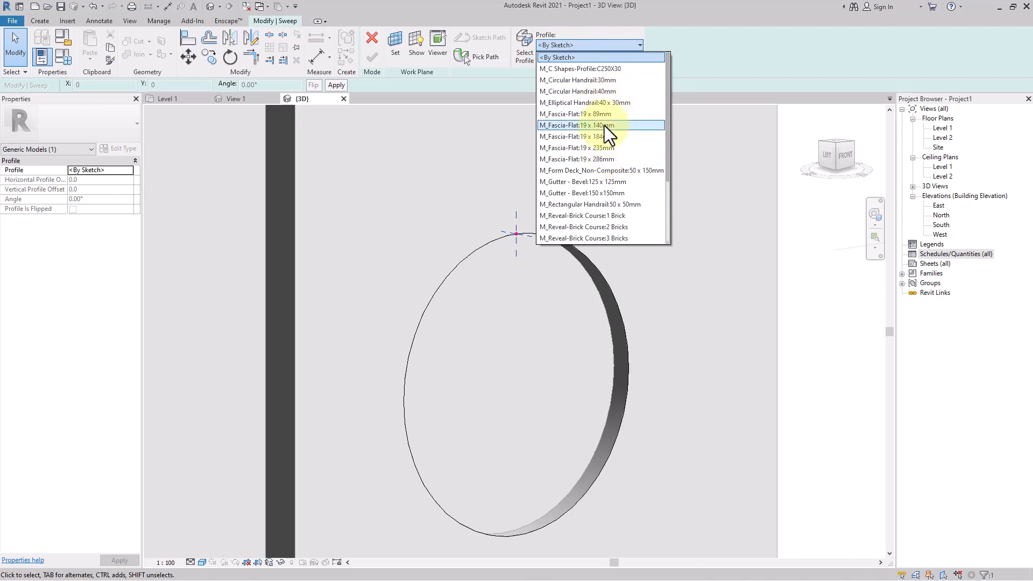
click(621, 182)
scroll(521, 231, up, 3)
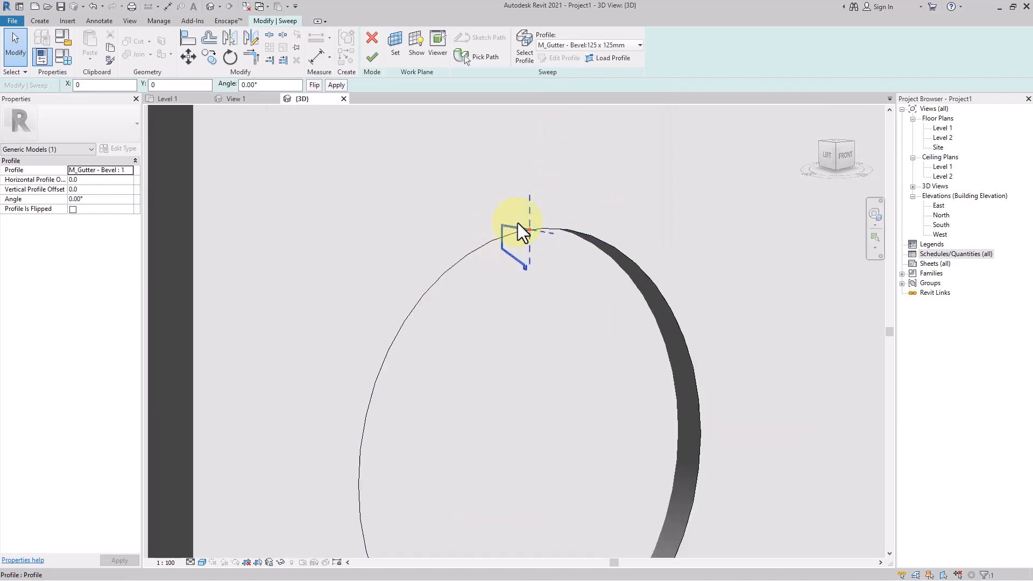
click(372, 57)
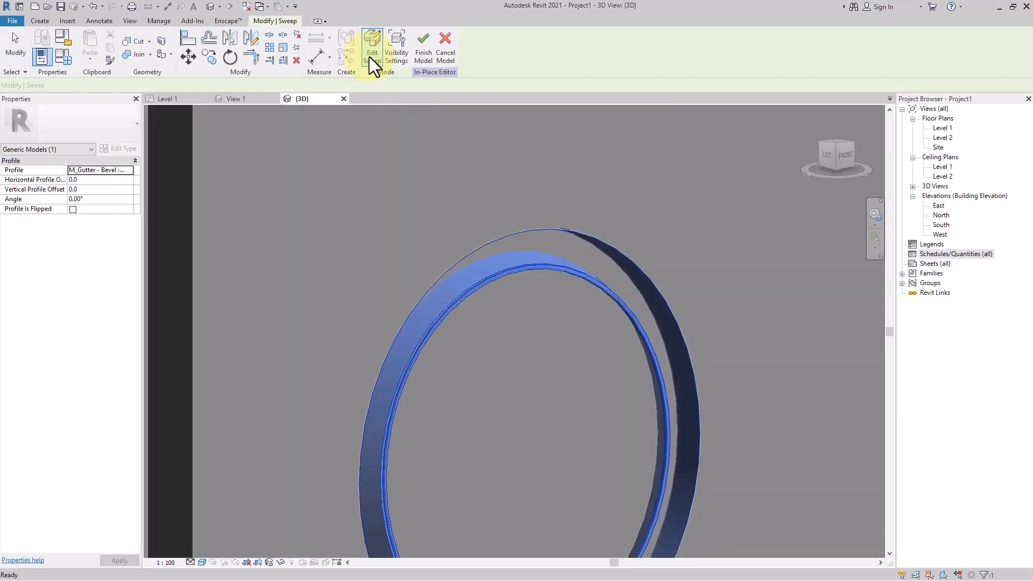
scroll(489, 246, down, 4)
click(787, 363)
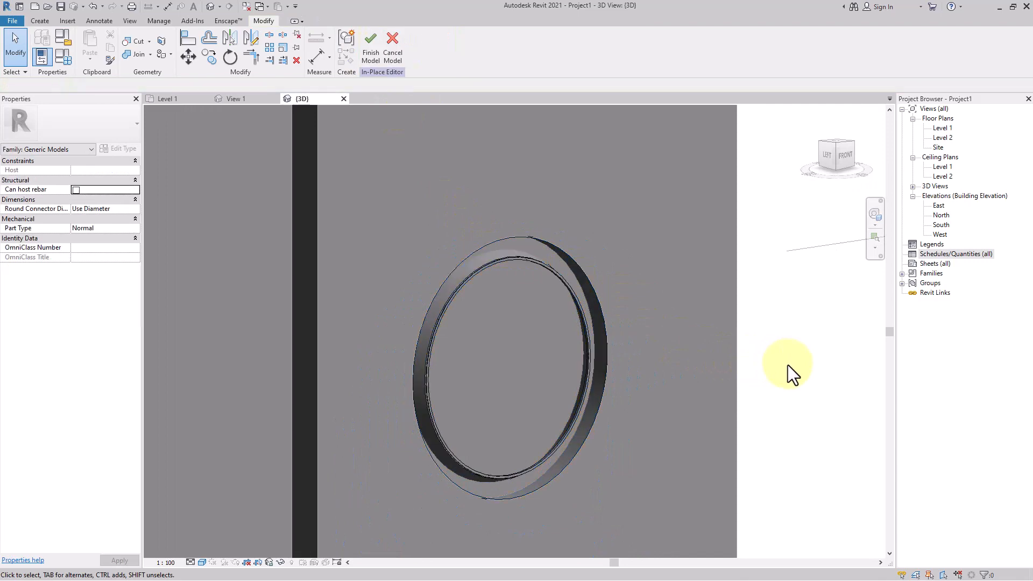
Finish the in-place model and start a new one in the Generic Models category, accepting the default name.
scroll(466, 478, up, 2)
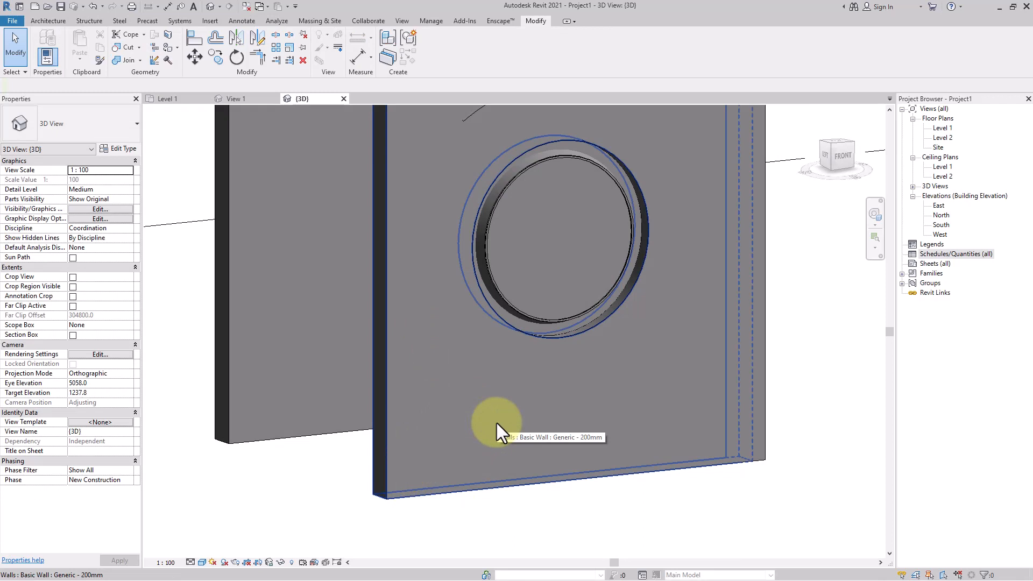
click(43, 21)
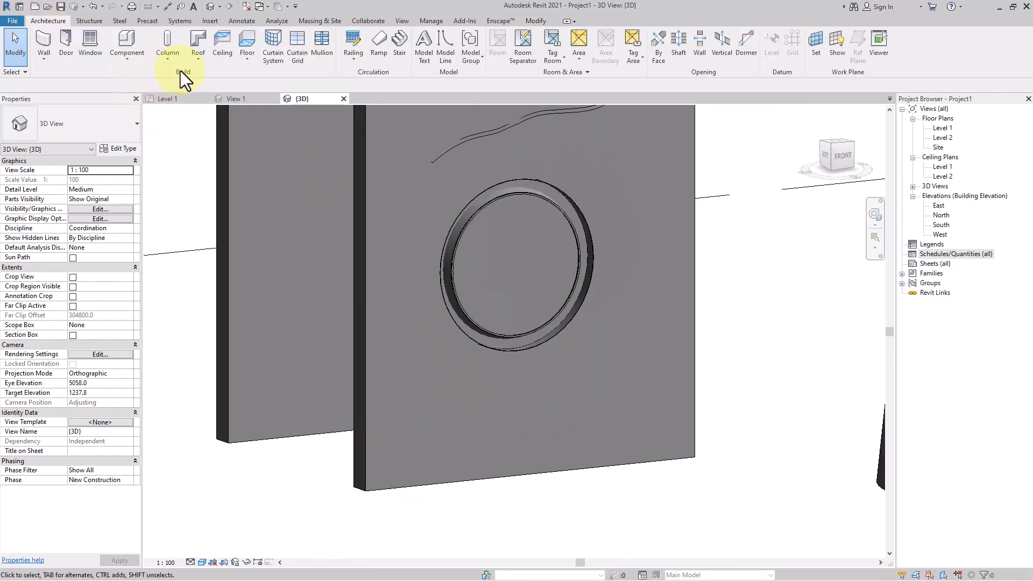
click(134, 62)
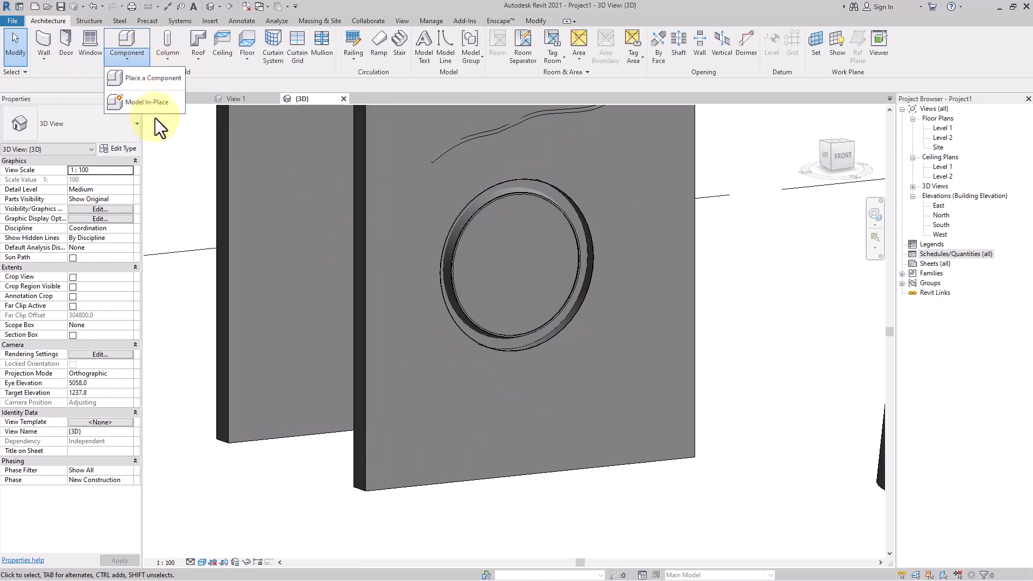
click(156, 119)
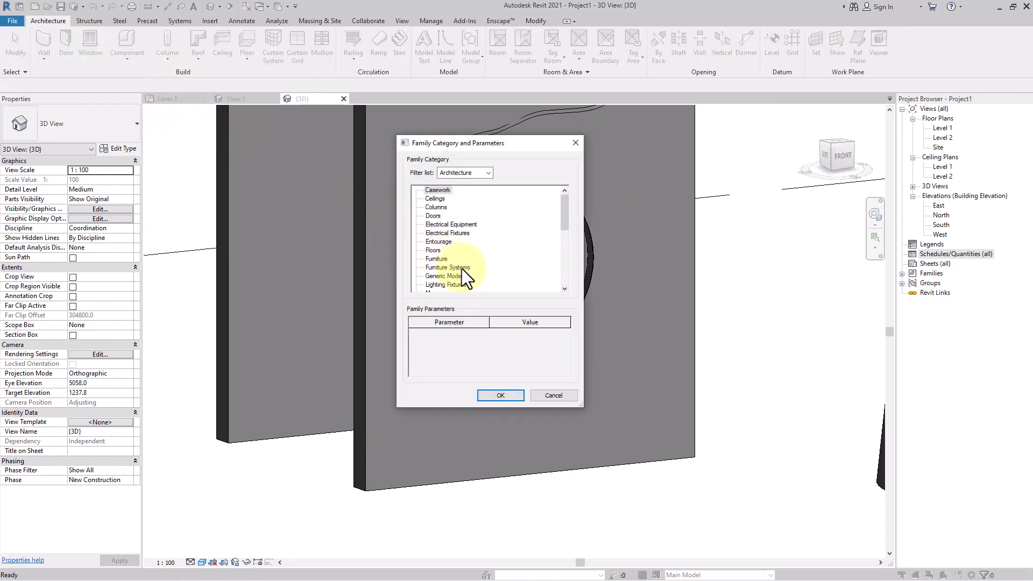
click(462, 268)
click(461, 275)
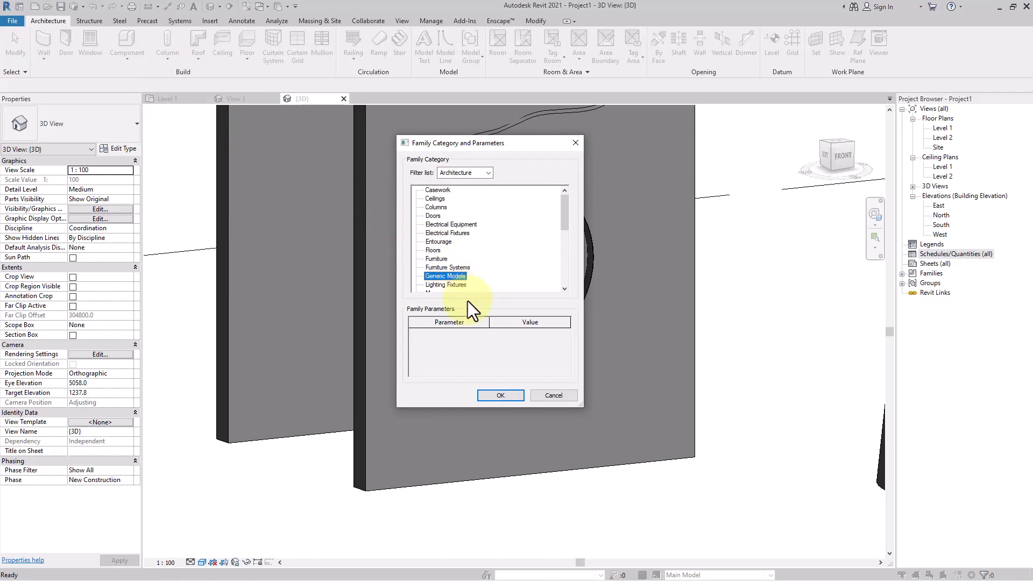
click(502, 394)
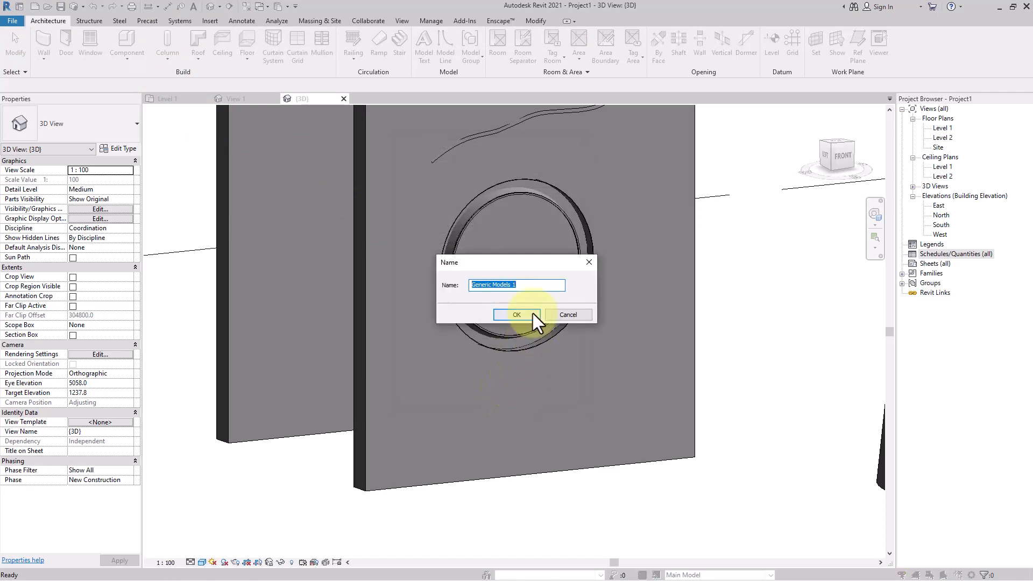
click(531, 313)
Start a Sweep with a sketched path, set the wall's outer face as its work plane, and show the plane.
shift+middle_drag(480, 419, 506, 261)
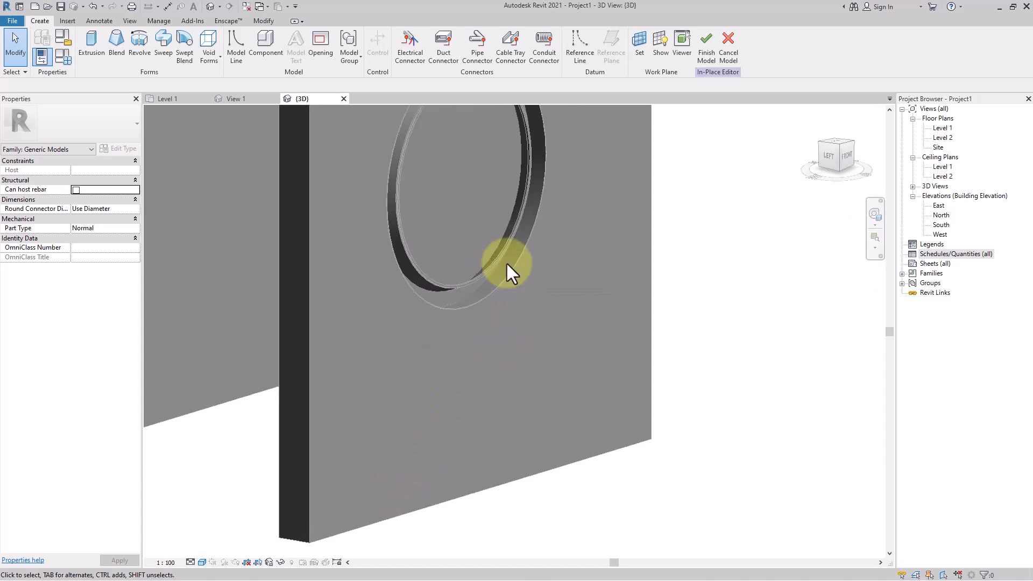
click(163, 52)
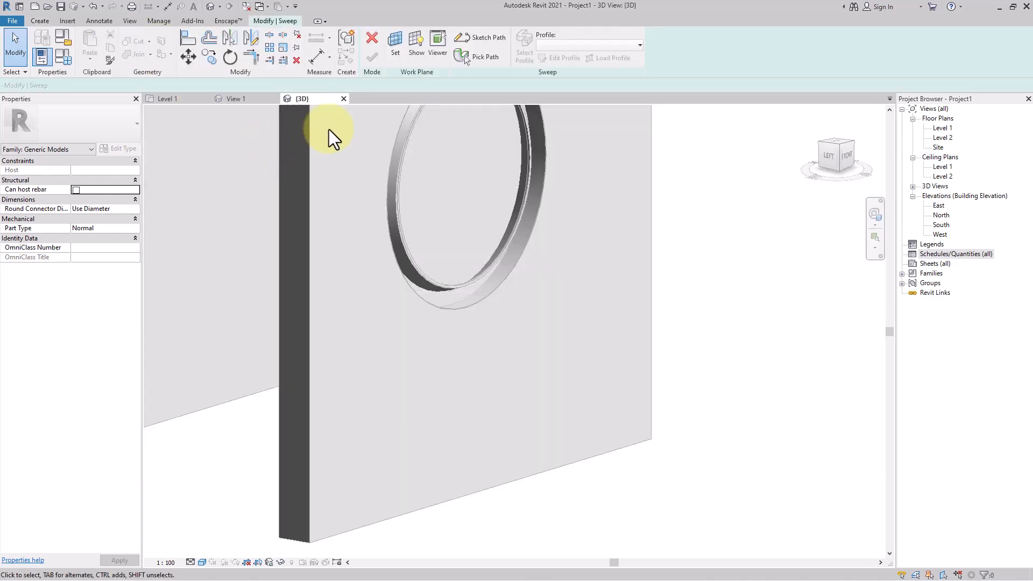
click(499, 40)
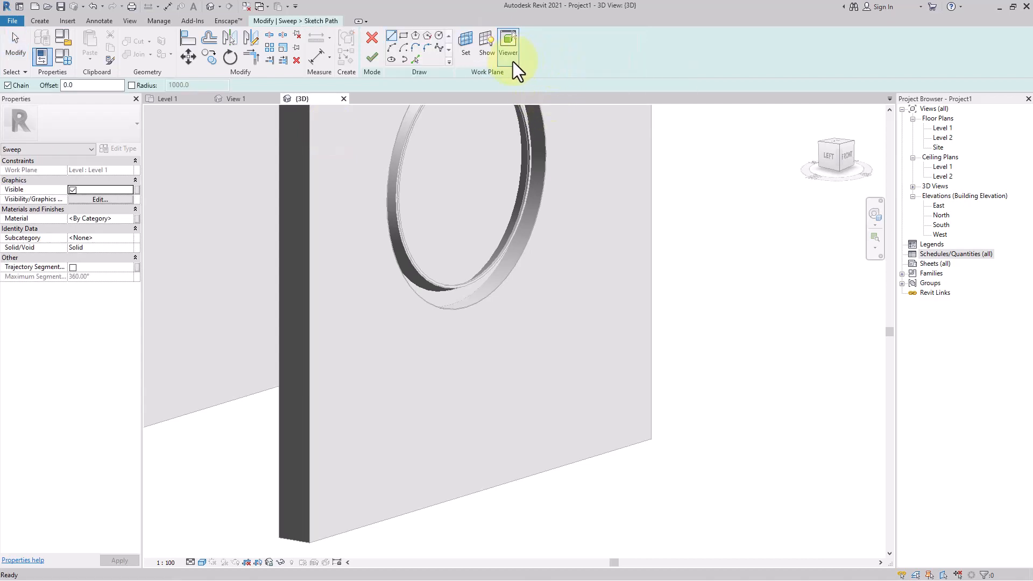
click(466, 46)
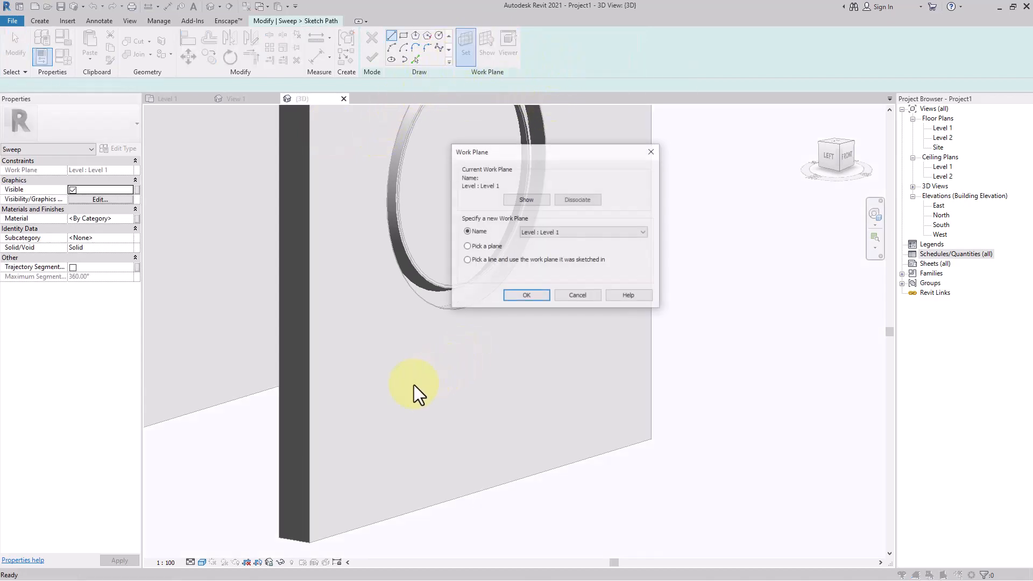
click(515, 296)
click(378, 421)
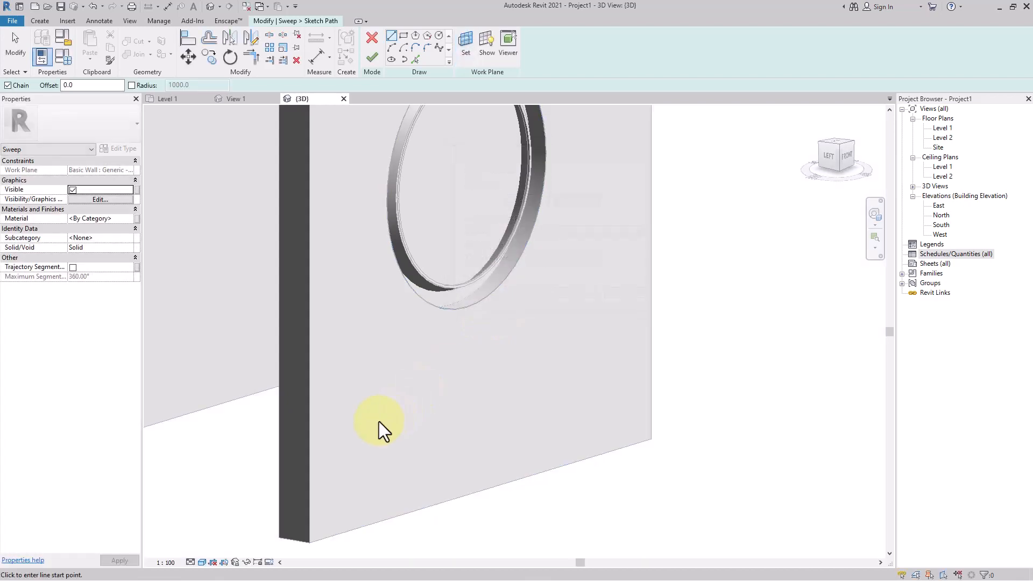
click(489, 45)
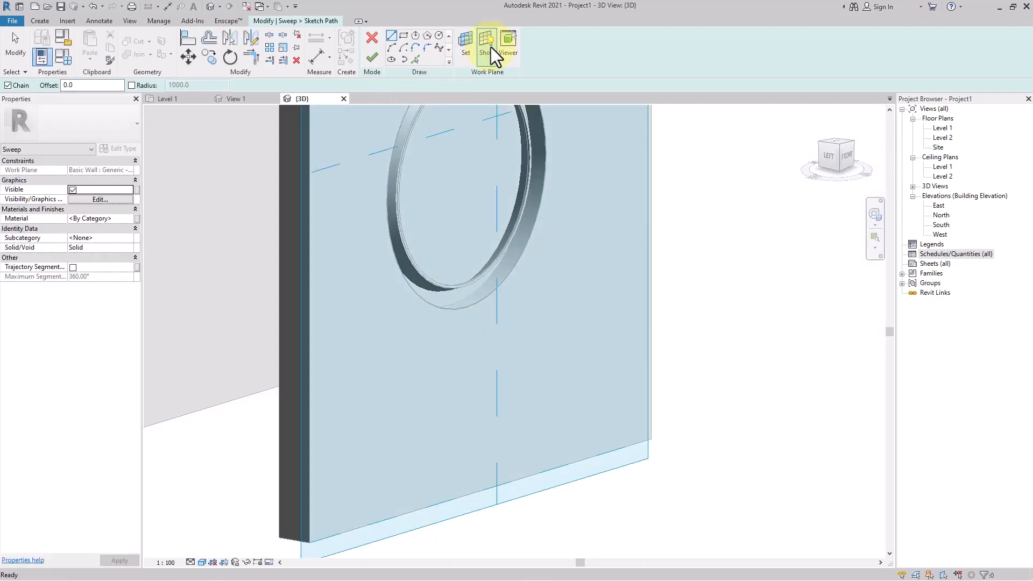
Sketch a gently curving spline rising across the wall face below the circular opening, and finish it as the sweep path.
click(437, 47)
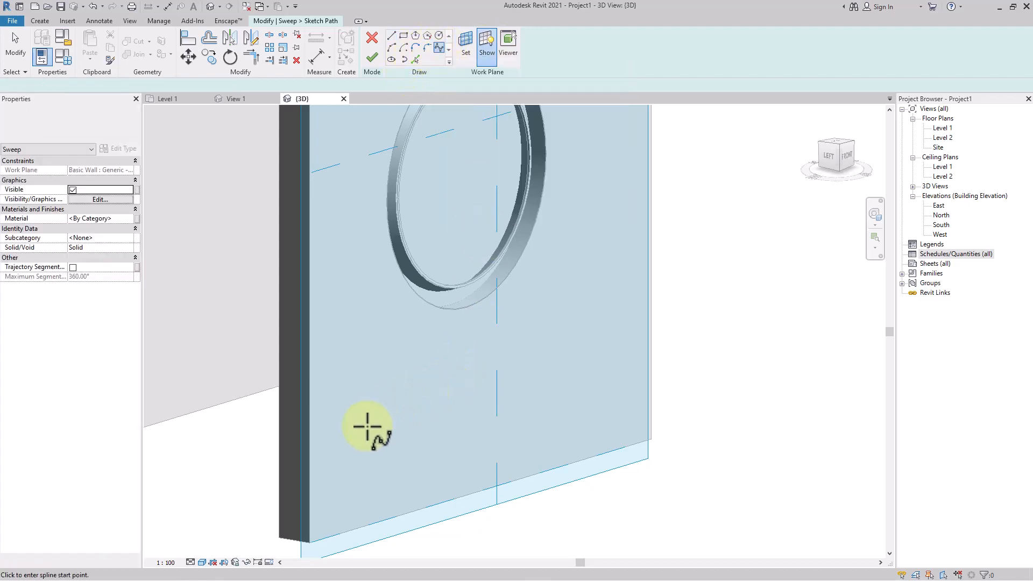
click(345, 442)
click(426, 392)
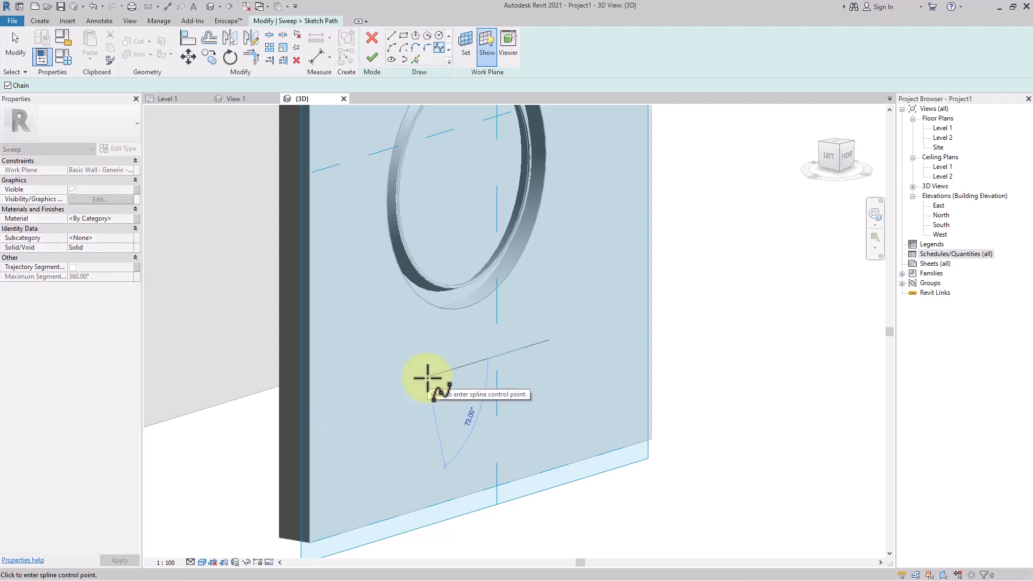
right_click(601, 264)
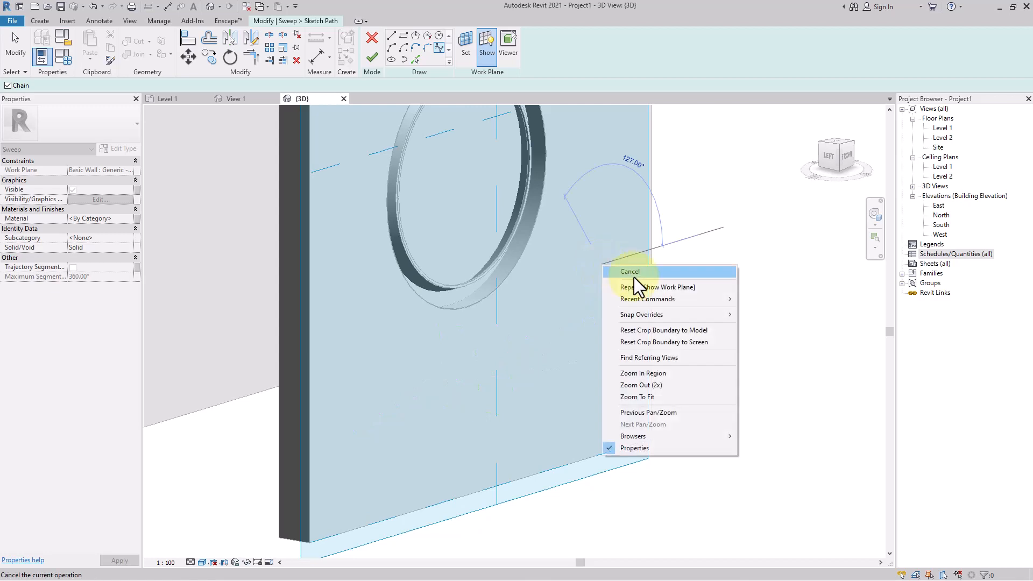
click(640, 272)
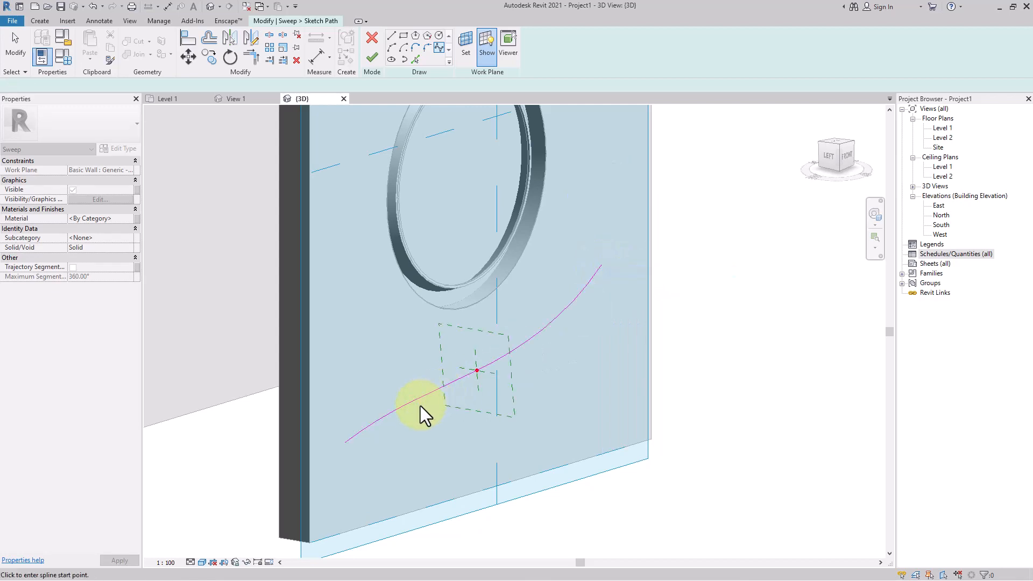
click(371, 56)
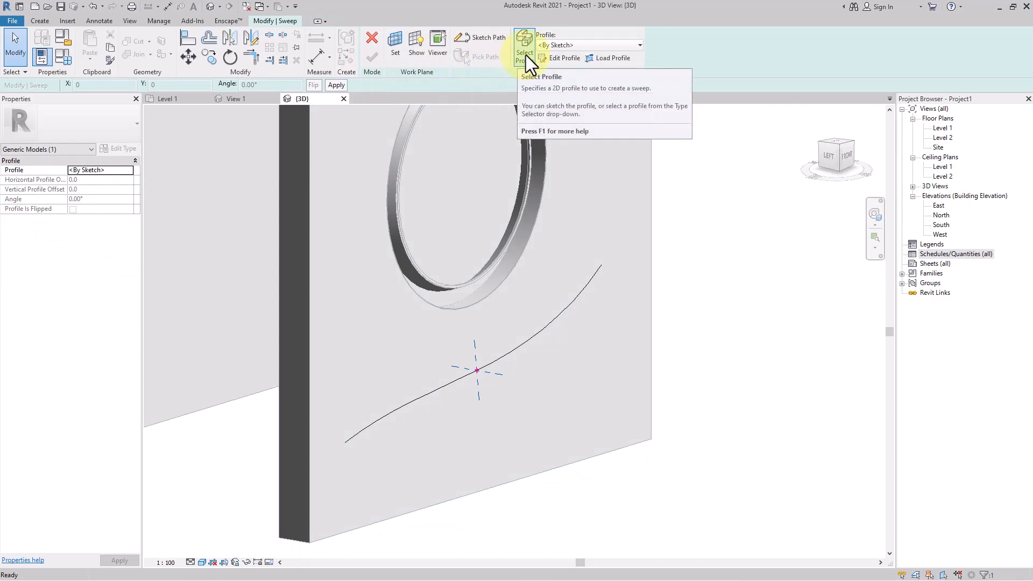
Sketch a rectangular profile about 110 by 80 mm from the spline path's midpoint, and finish the sweep.
click(560, 59)
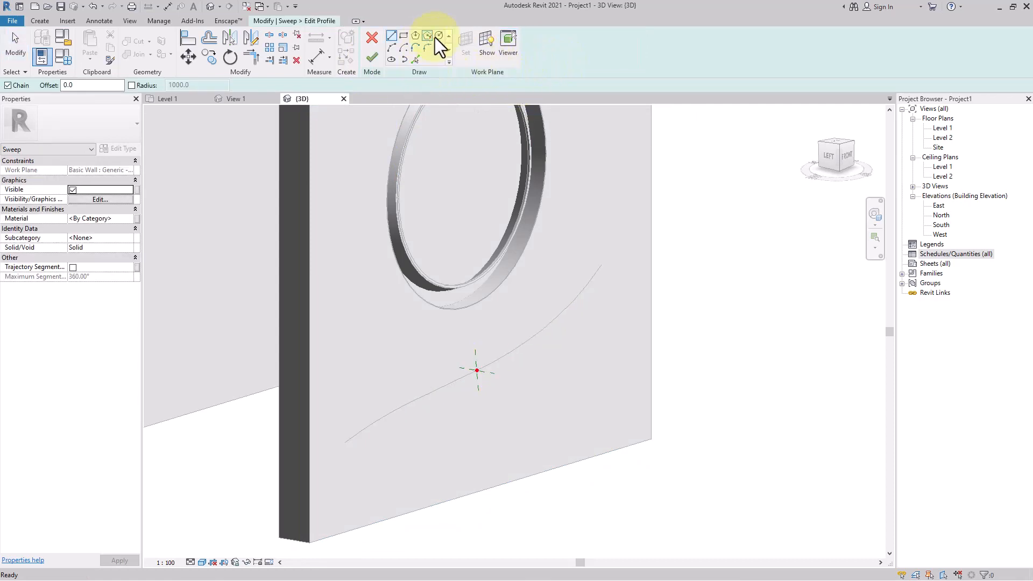
click(404, 34)
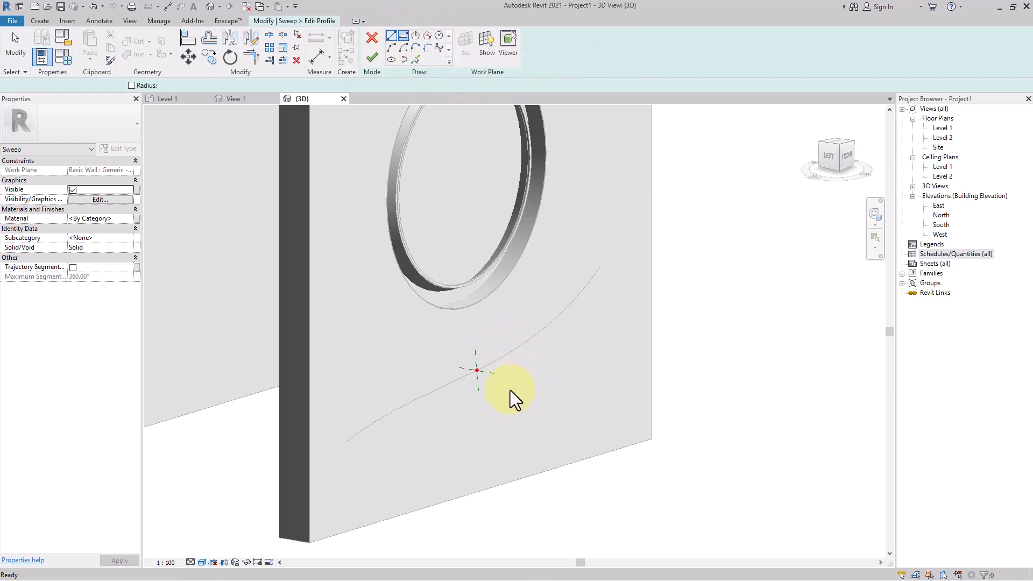
scroll(468, 379, up, 5)
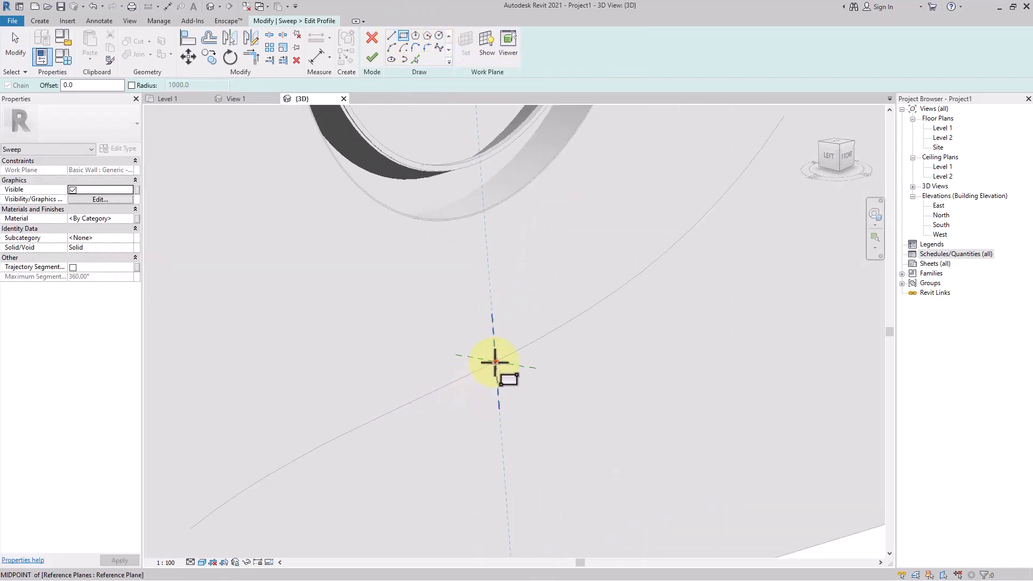
click(495, 361)
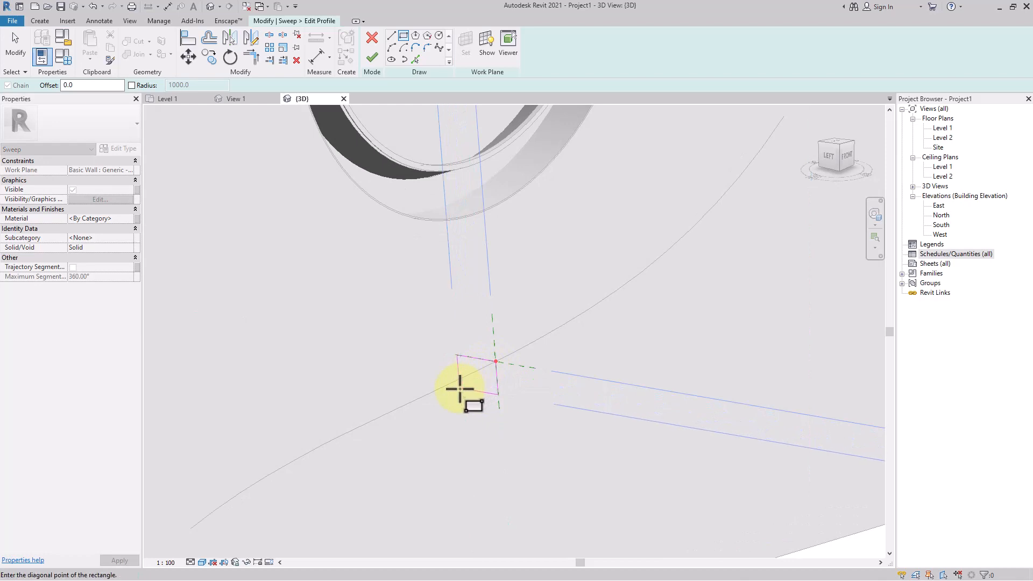
click(460, 387)
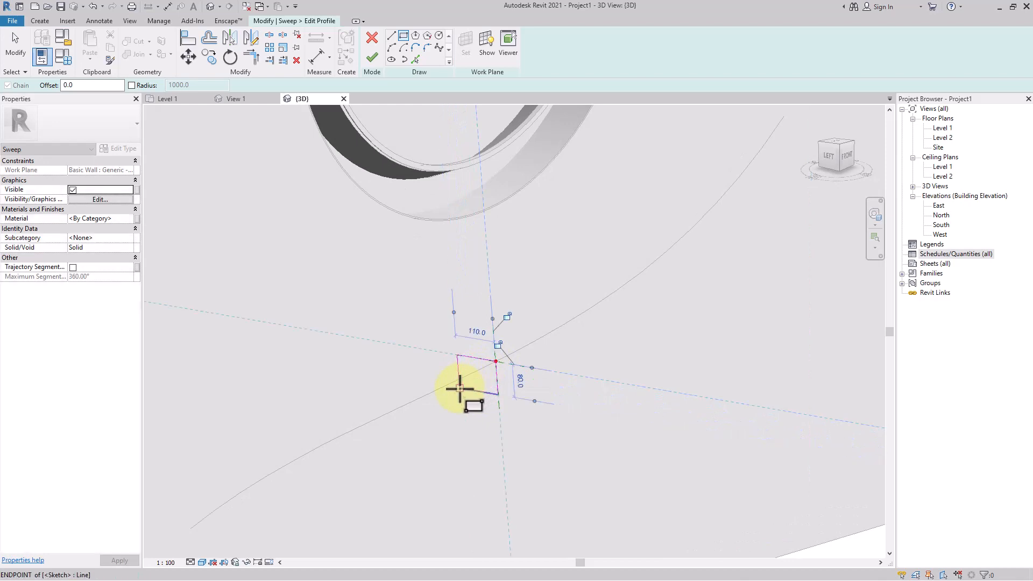
click(372, 58)
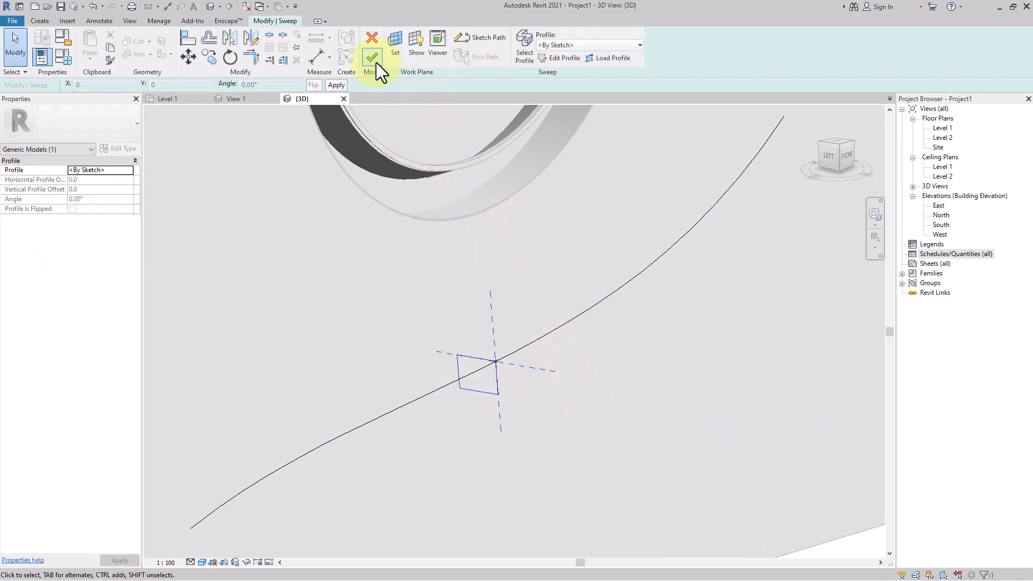
click(372, 59)
Change the spline sweep from Solid to Void.
scroll(576, 386, down, 2)
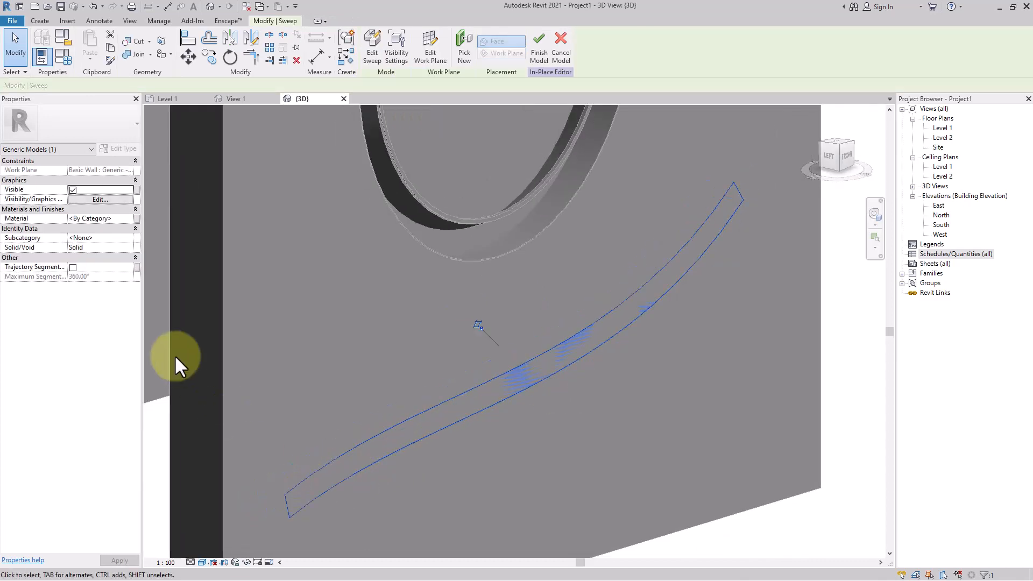
click(83, 246)
click(129, 248)
click(94, 266)
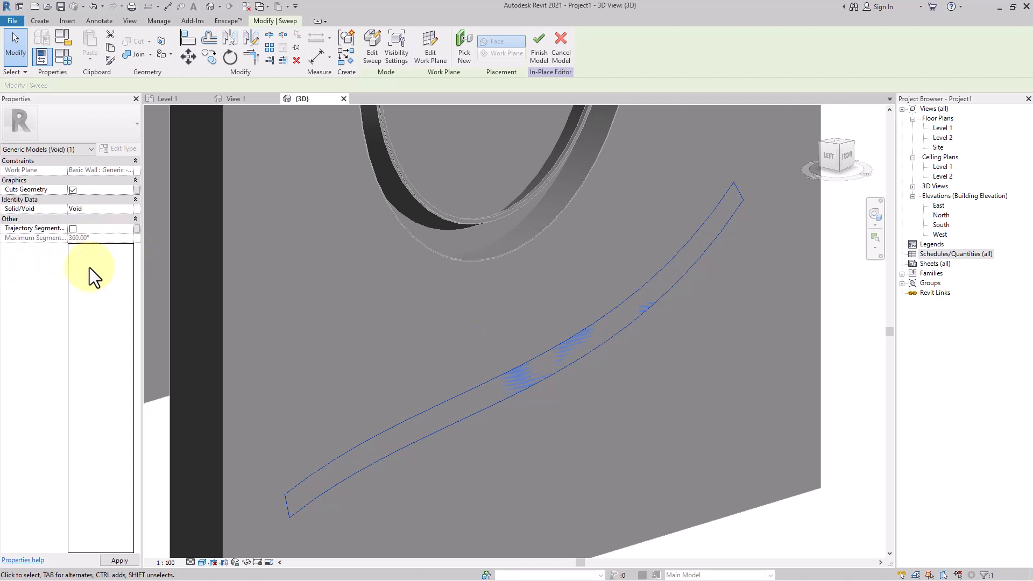
scroll(511, 387, down, 2)
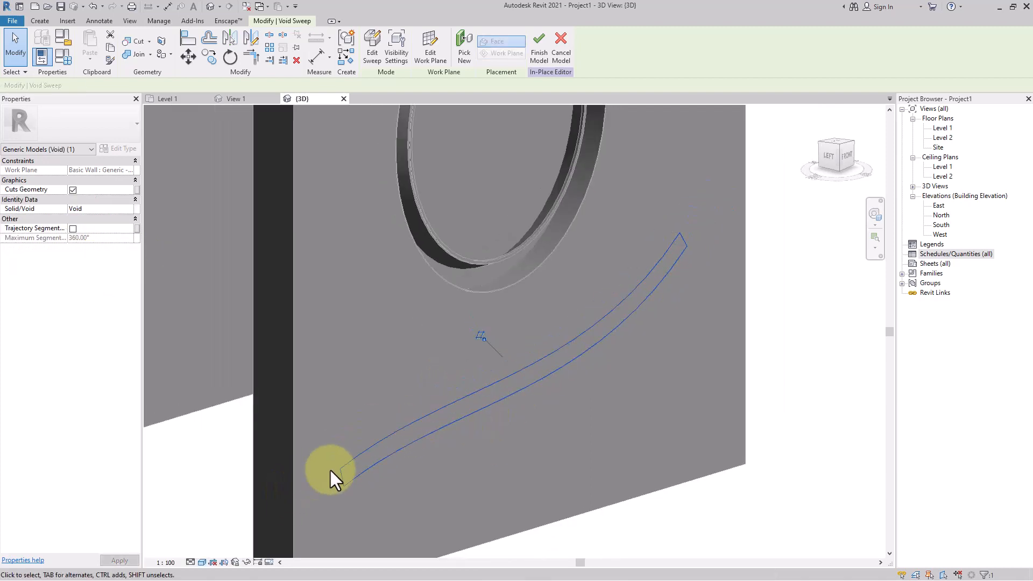
mouse_move(365, 484)
middle_down()
mouse_move(378, 484)
mouse_move(368, 472)
middle_up()
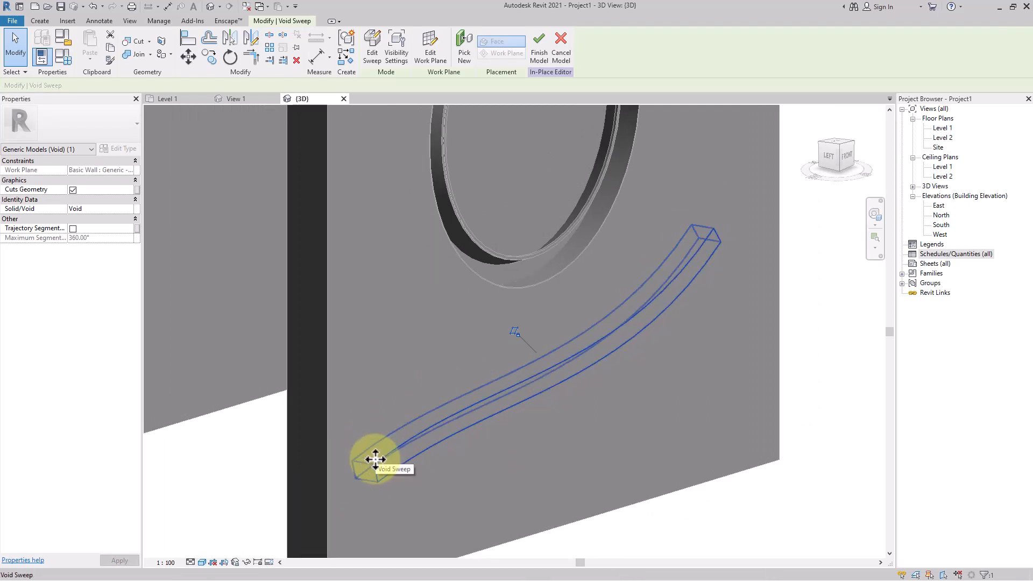
Cut the front wall with the void sweep to form a curved groove below the circular opening.
click(135, 41)
click(436, 515)
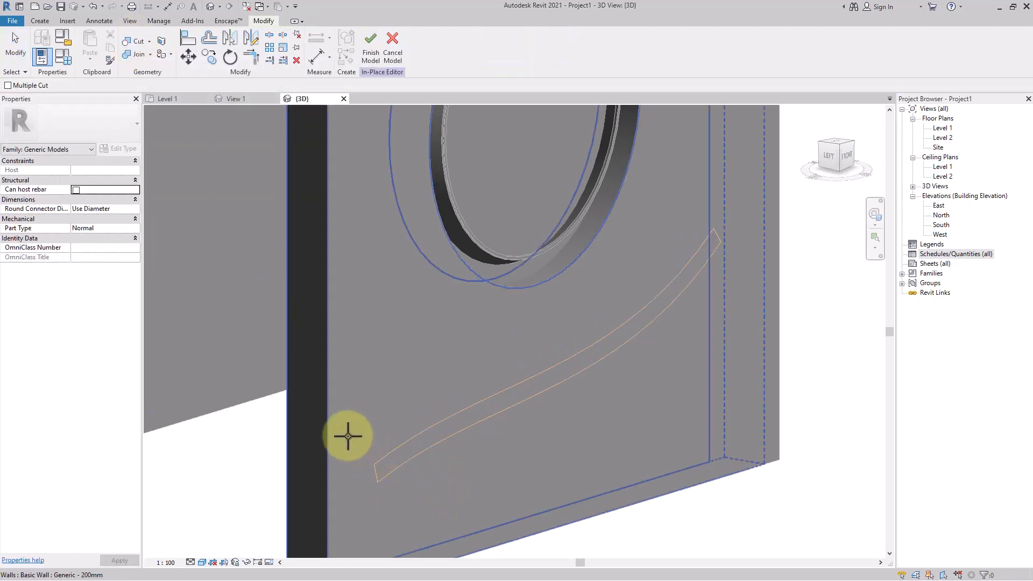
click(391, 458)
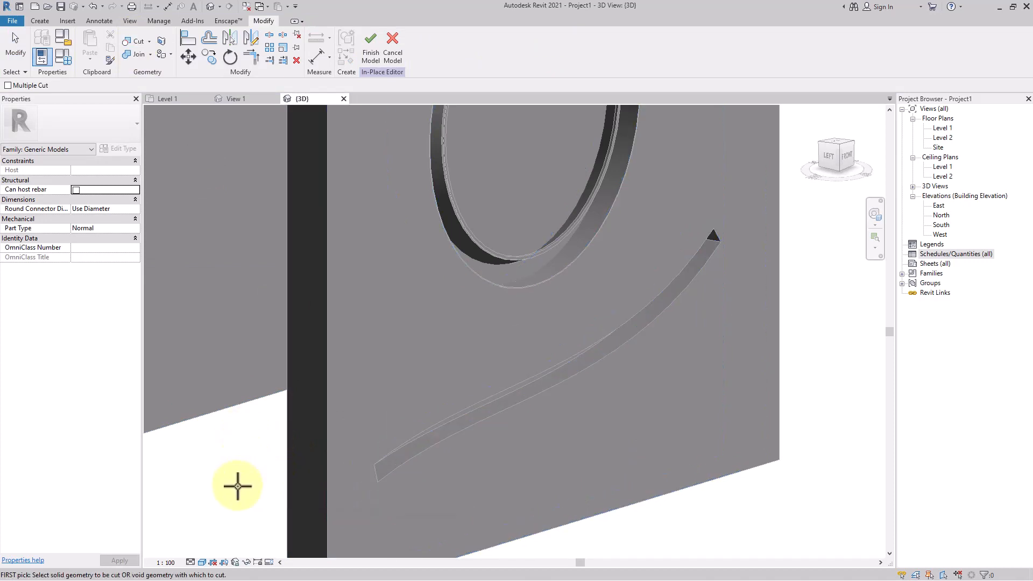
key(Escape)
shift+middle_drag(451, 477, 381, 463)
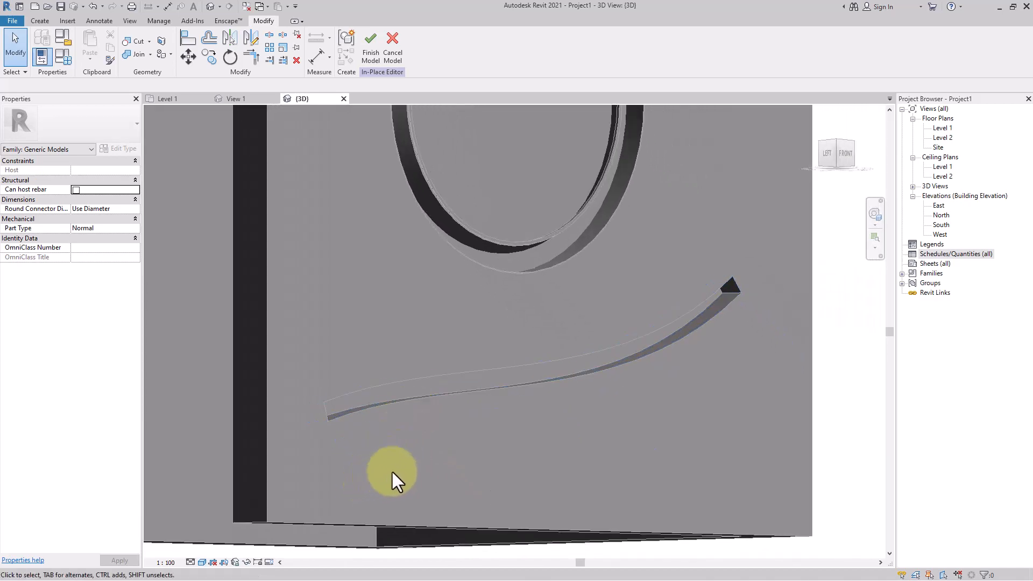
scroll(476, 417, down, 2)
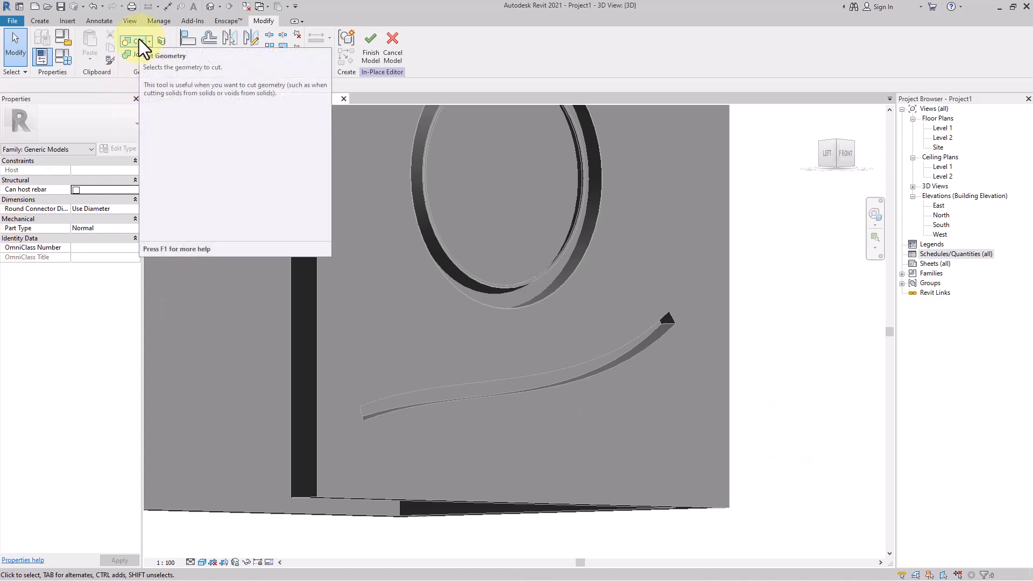
scroll(566, 354, down, 2)
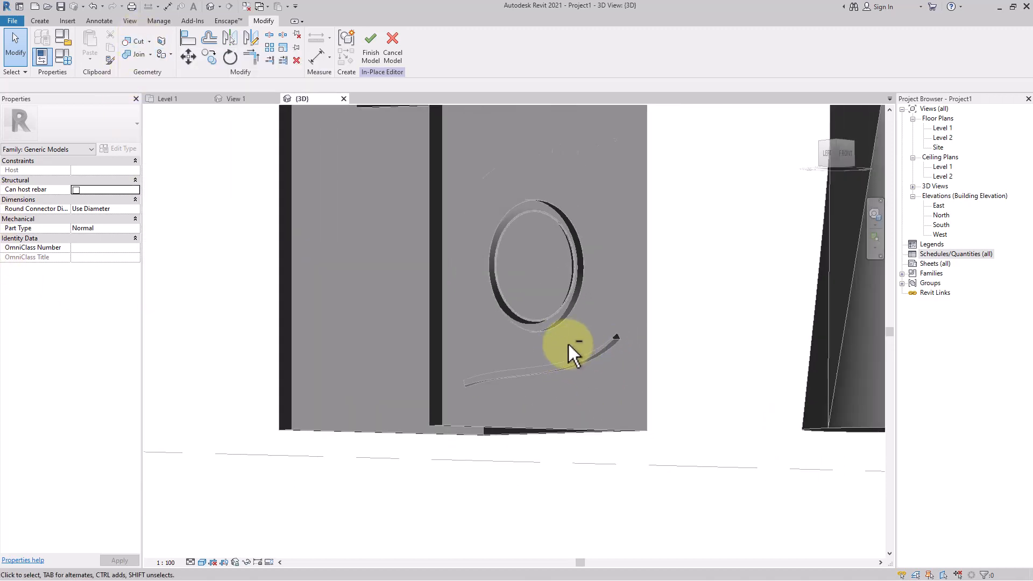
shift+middle_drag(567, 342, 504, 438)
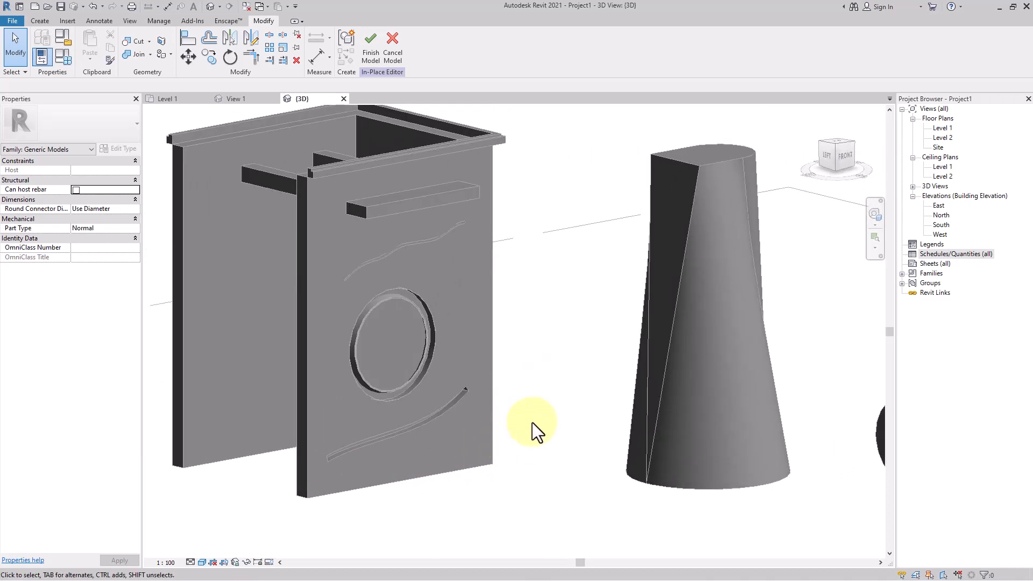
scroll(501, 349, down, 2)
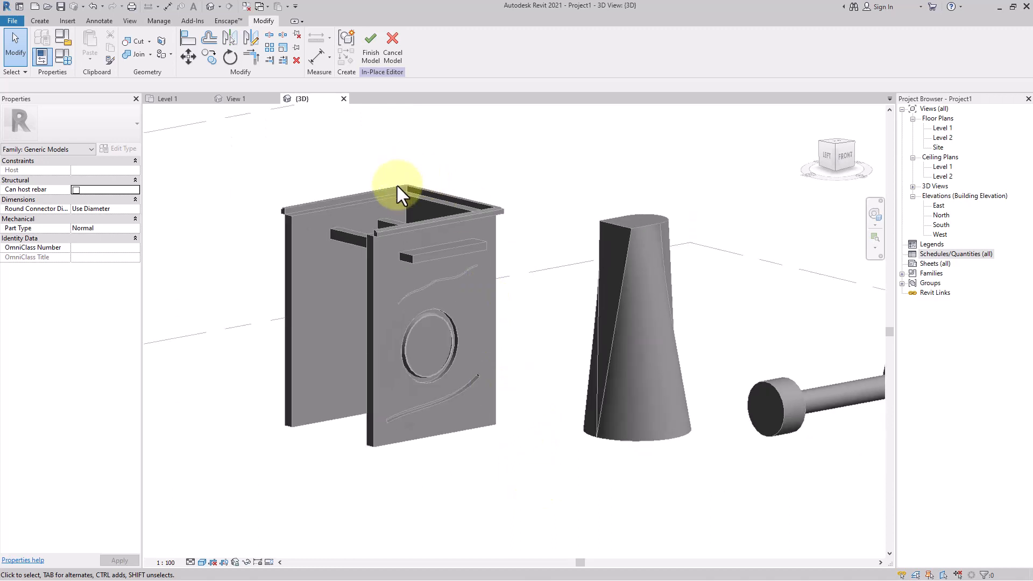
Start a Swept Blend with a sketched path, show the work plane, and pick the horizontal plane at the tapered column's base.
click(40, 20)
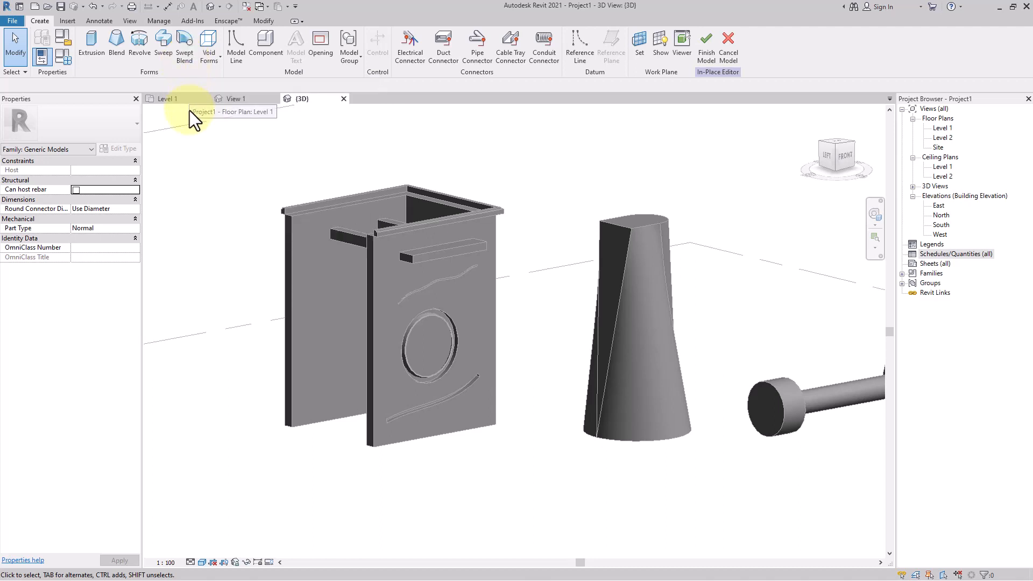
click(182, 47)
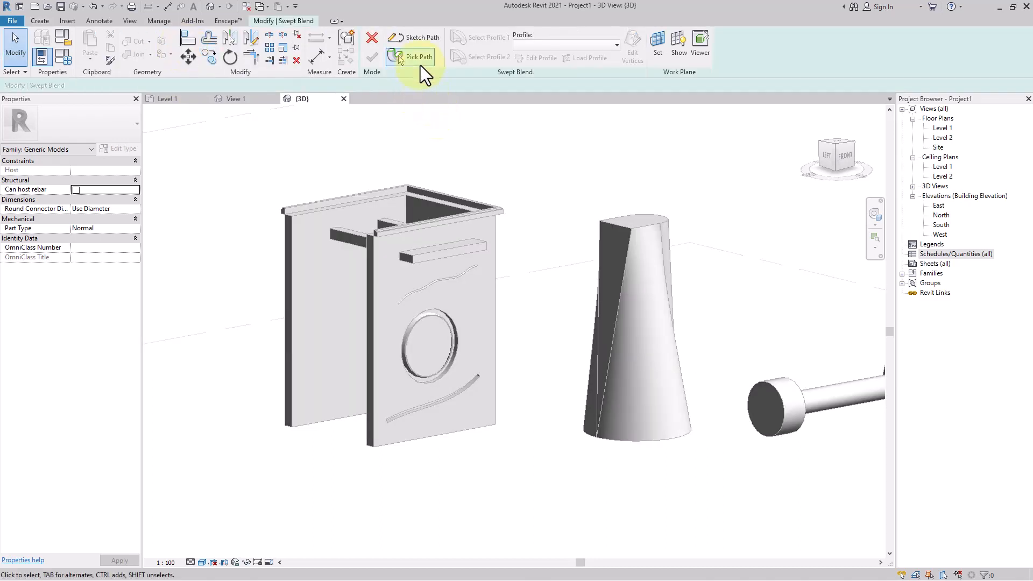
click(425, 37)
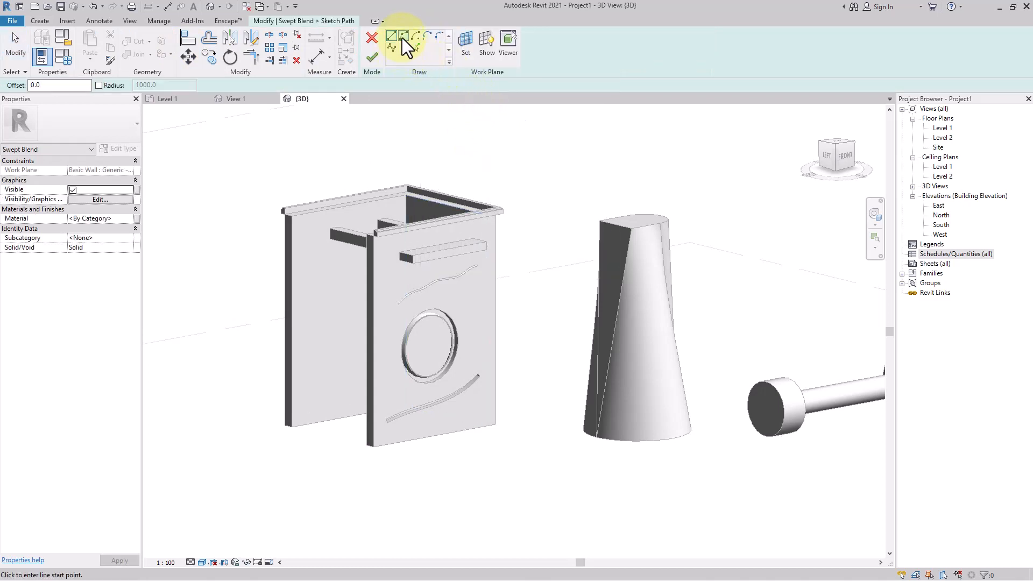
click(403, 36)
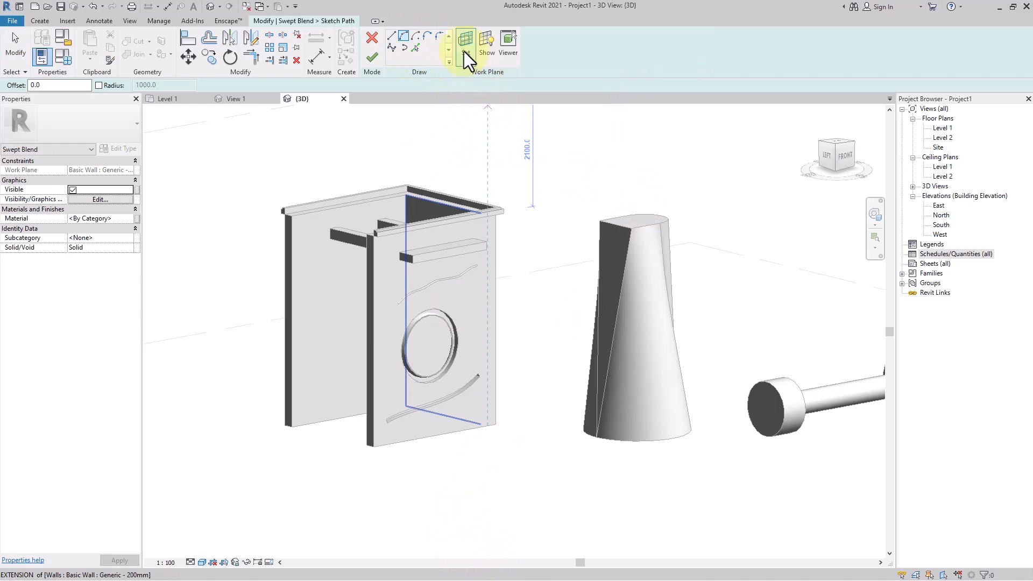
scroll(461, 376, up, 2)
click(486, 48)
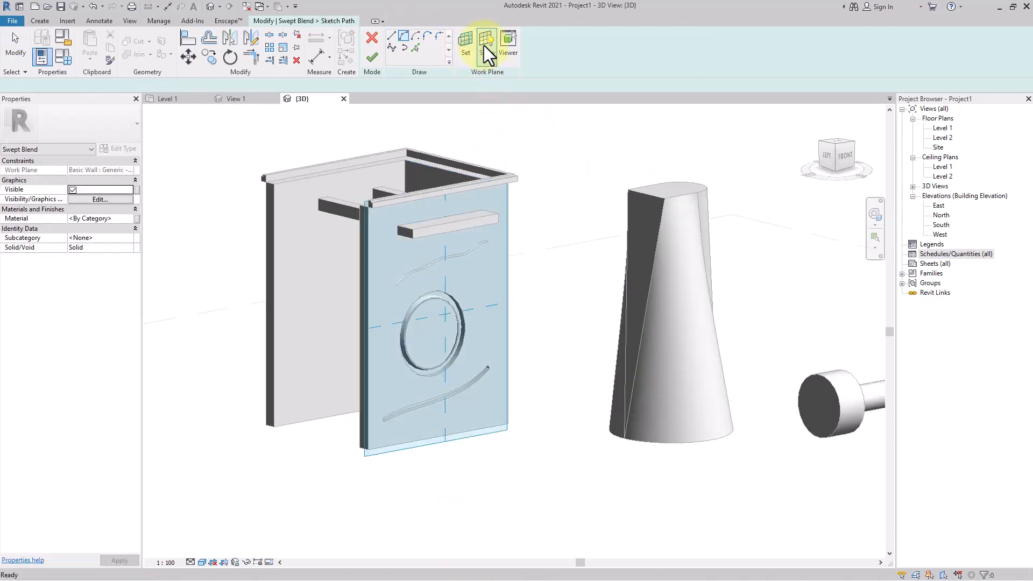
click(469, 50)
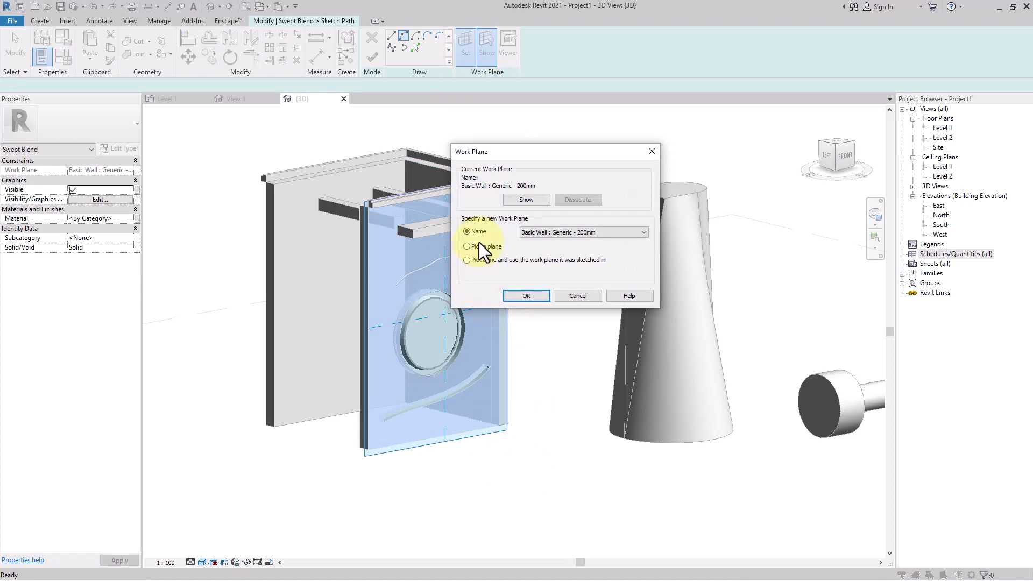
click(526, 296)
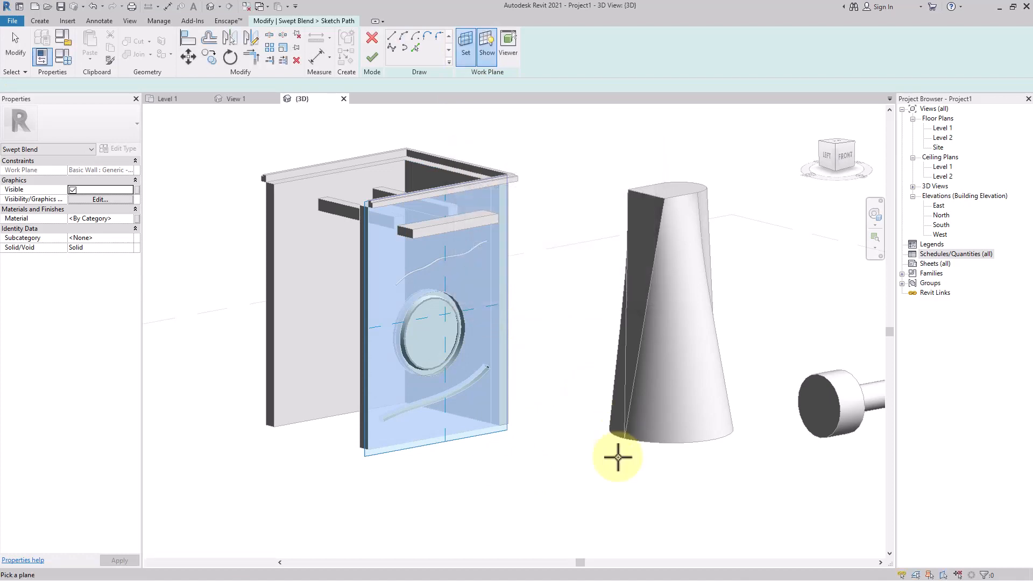
click(665, 468)
middle_drag(671, 475, 349, 471)
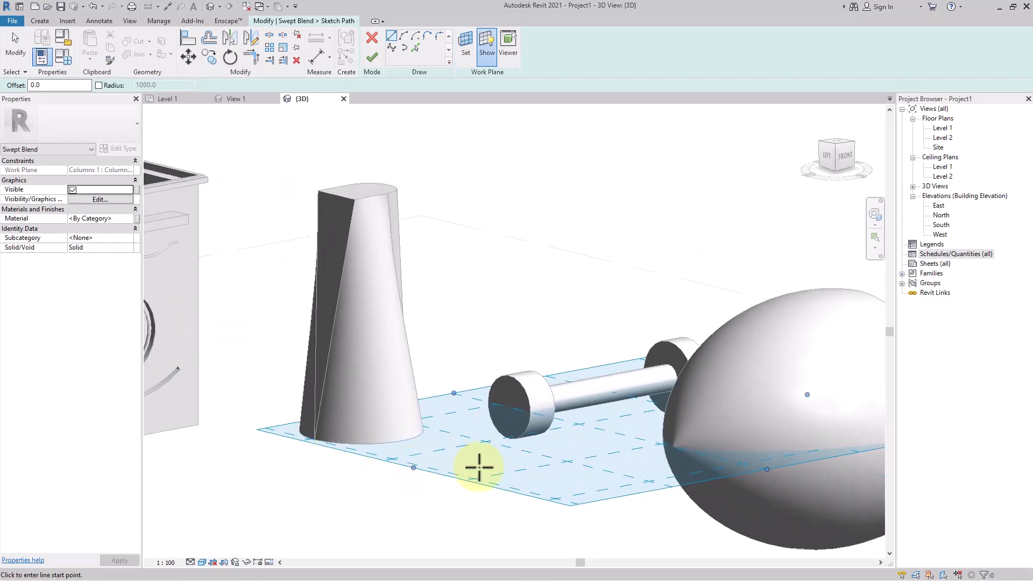
scroll(477, 466, up, 1)
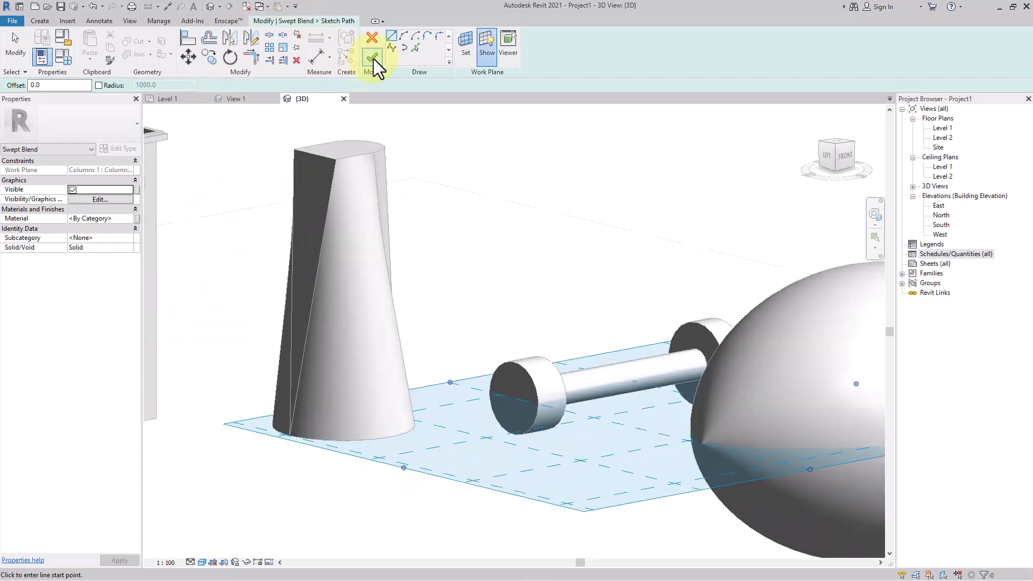
Sketch a three-point arc of about 1123 mm radius in front of the dumbbell shape, hide the work plane, and finish the path.
click(412, 38)
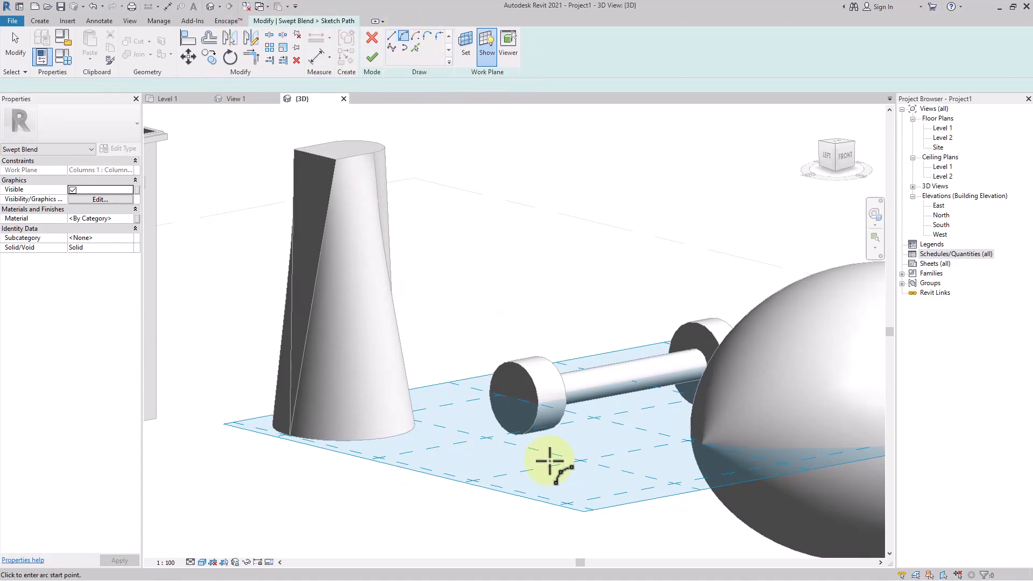
scroll(543, 473, up, 5)
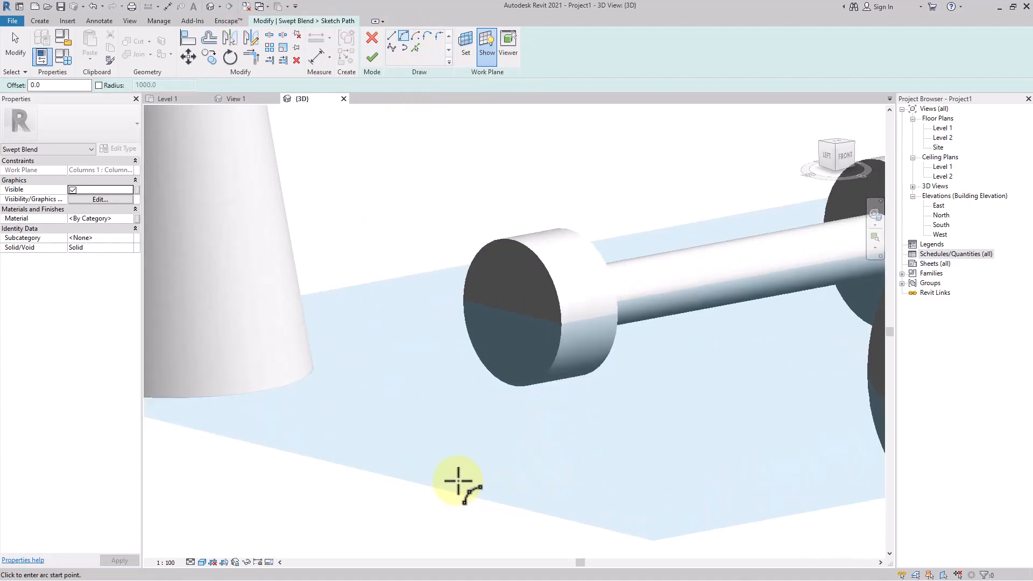
click(424, 479)
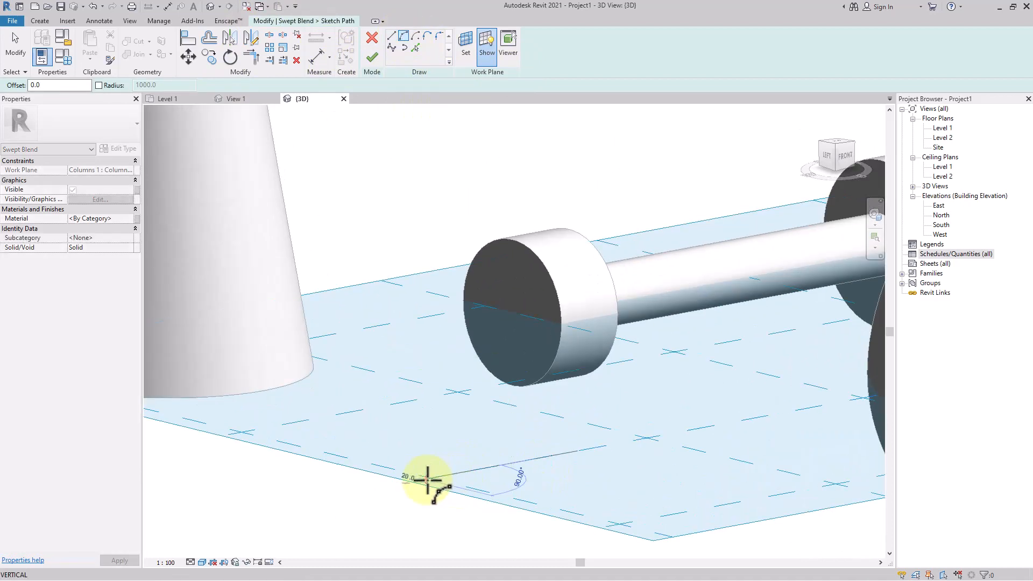
click(646, 438)
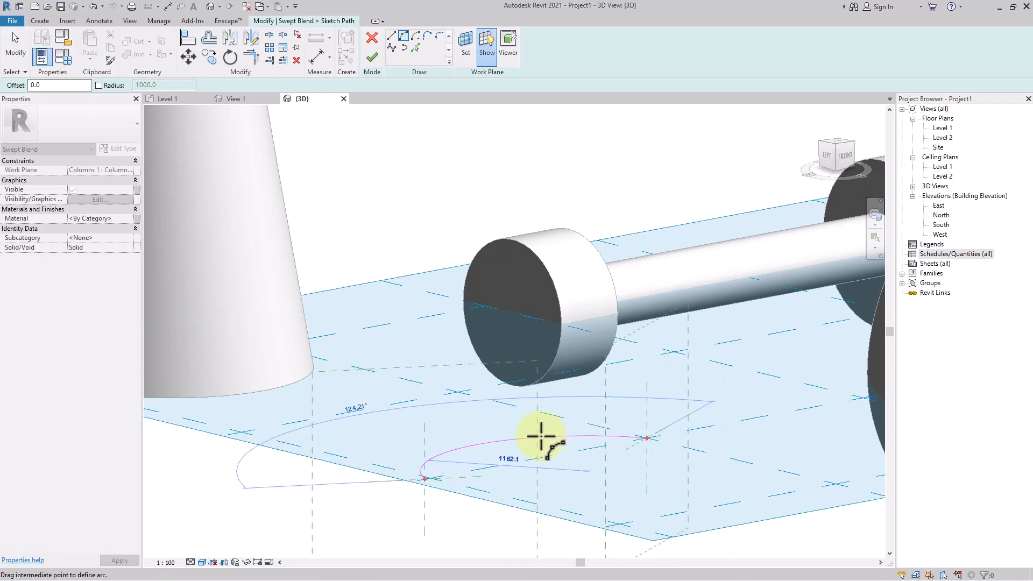
click(543, 430)
scroll(592, 457, up, 2)
middle_drag(560, 473, 535, 395)
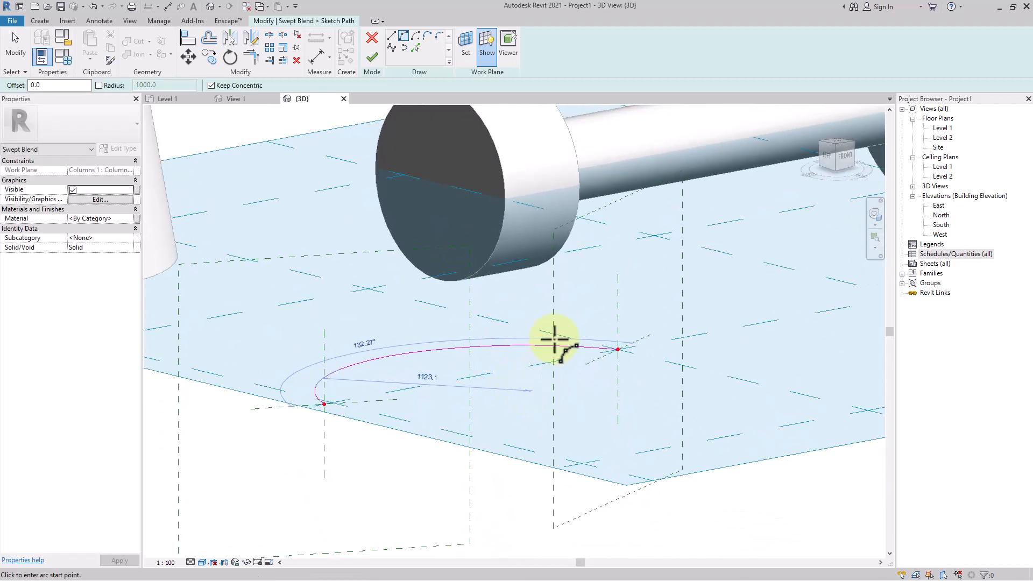
click(485, 47)
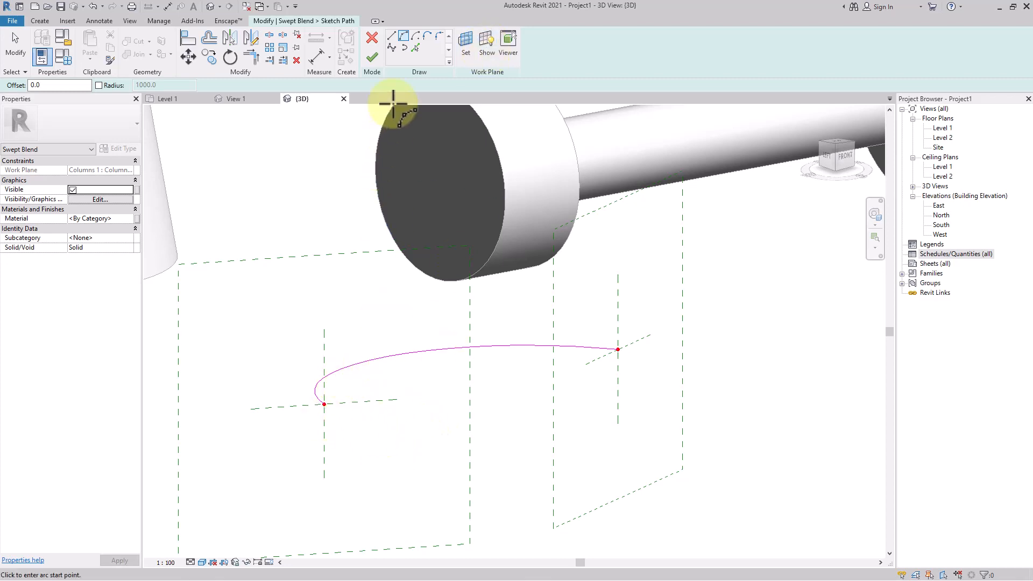
click(369, 56)
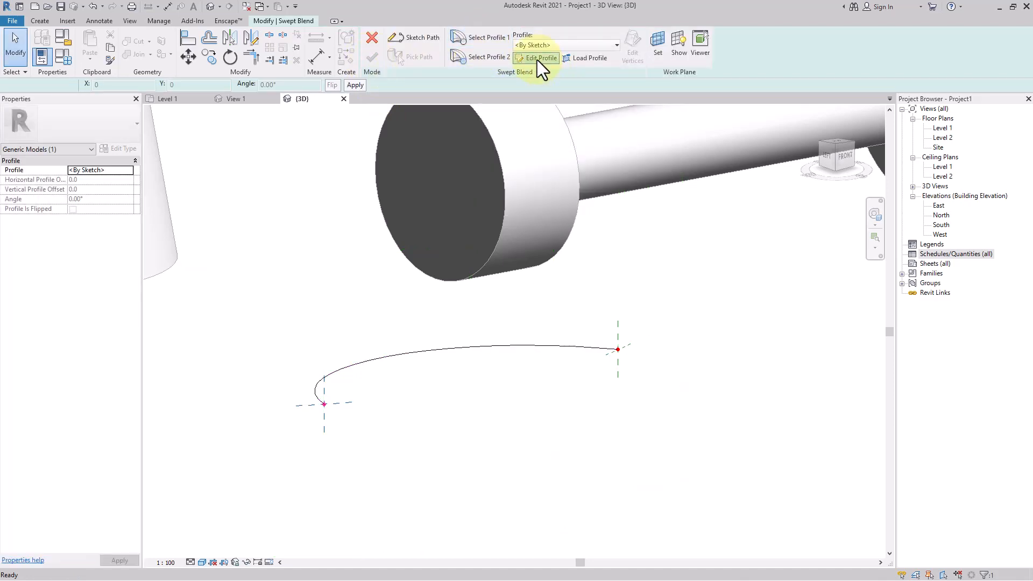
Sketch the swept blend's first profile as a circle of about 180 mm radius centred on the arc path's start point.
click(537, 58)
click(438, 36)
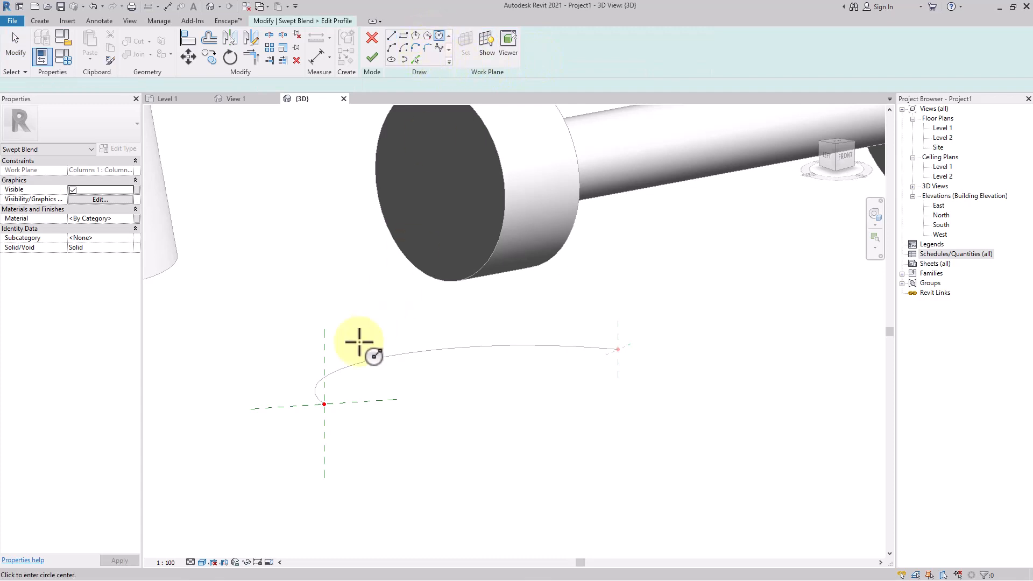
click(324, 403)
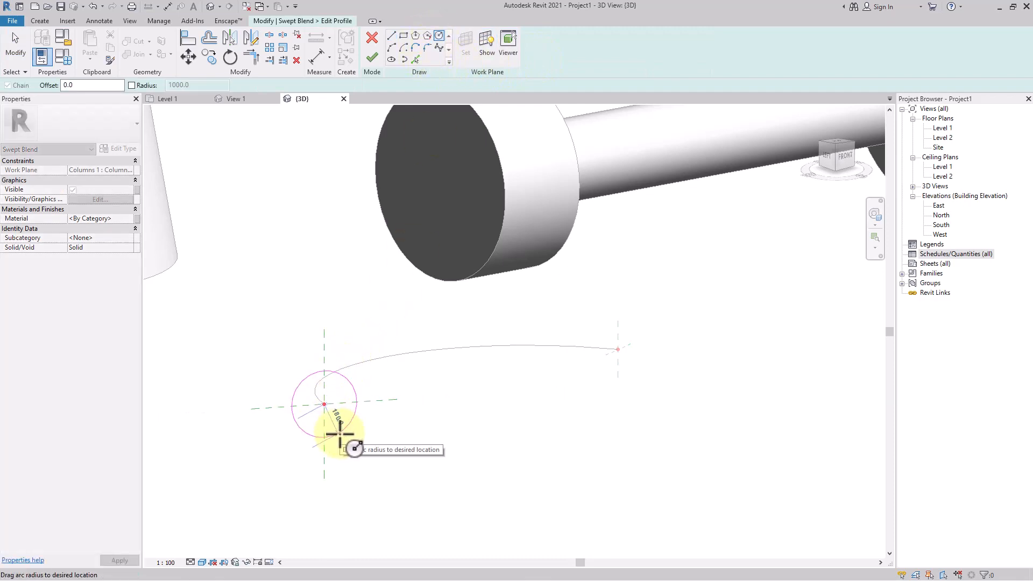
click(339, 431)
click(370, 61)
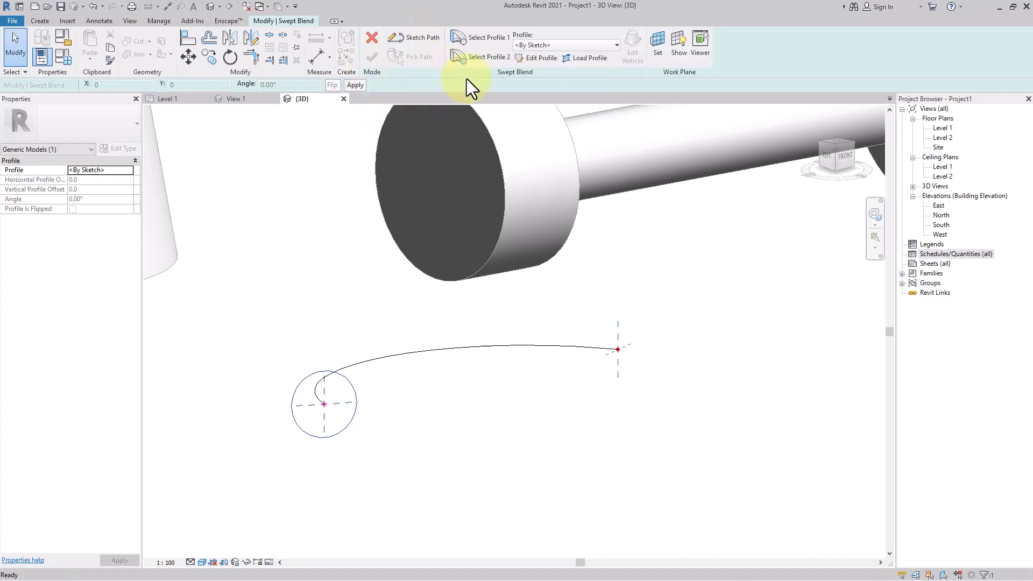
Sketch the second profile as a rectangle about 380 by 240 mm from the path's other end and finish the swept blend.
click(483, 57)
click(535, 58)
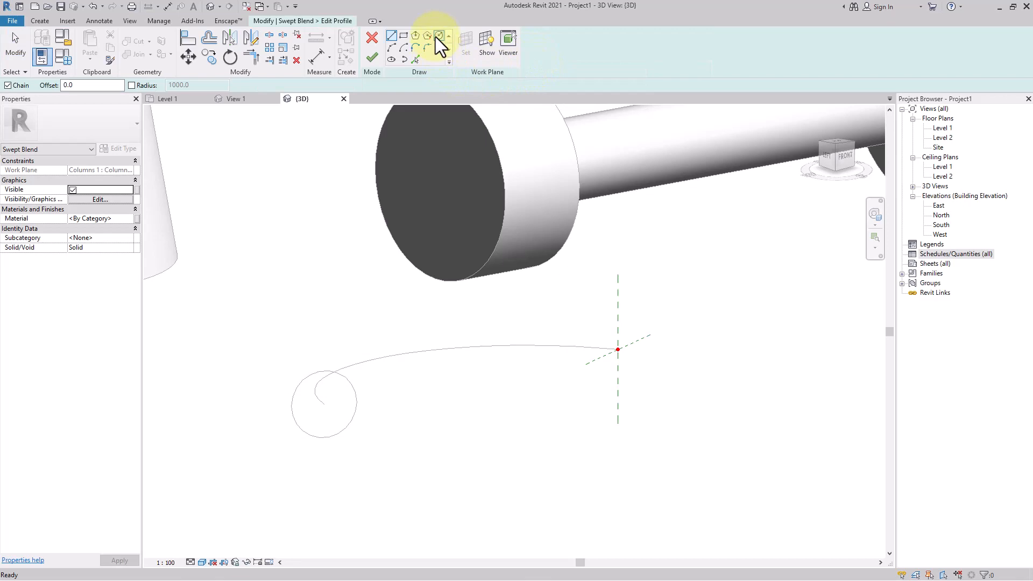
click(404, 36)
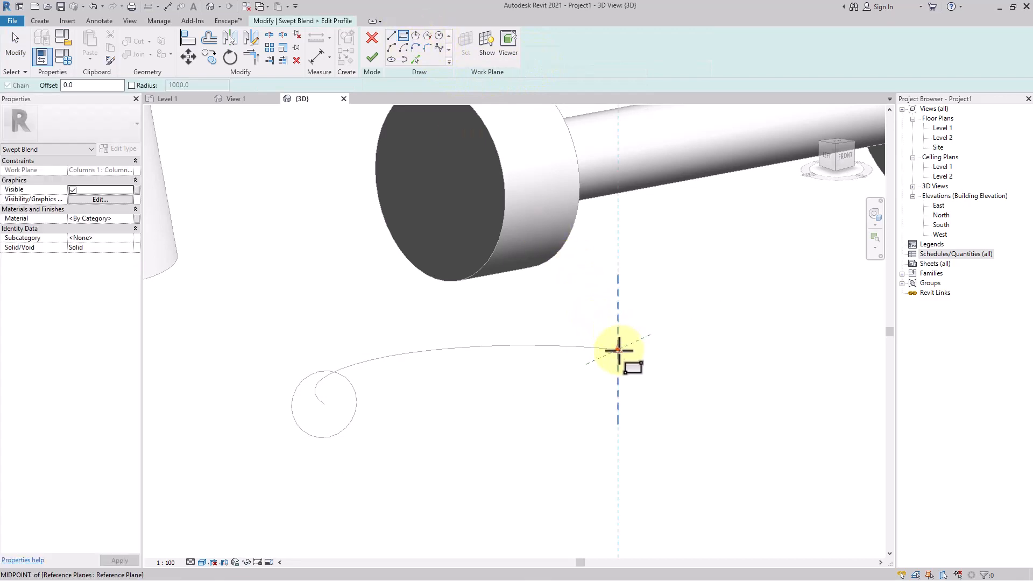
click(618, 349)
click(649, 379)
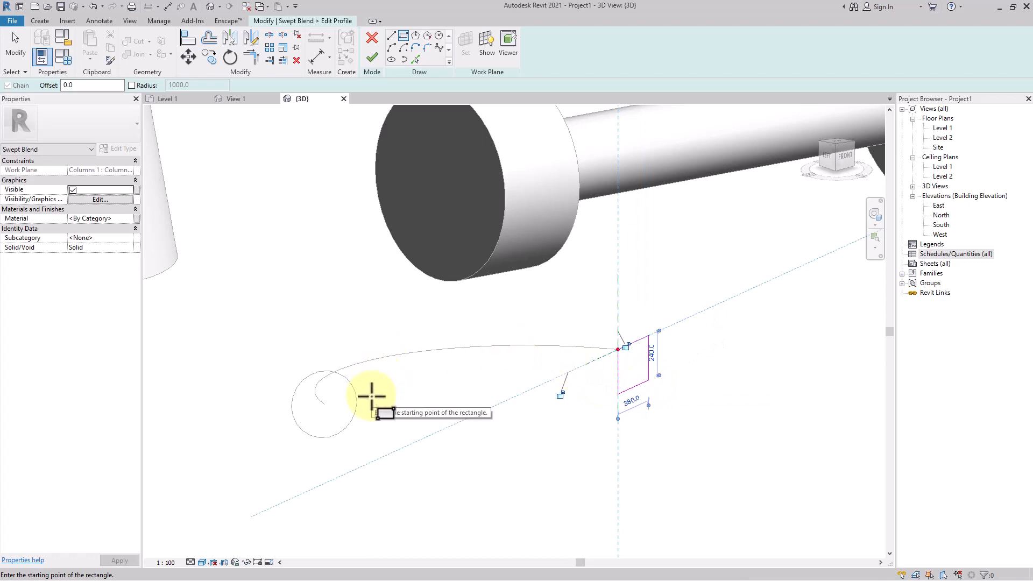
click(371, 58)
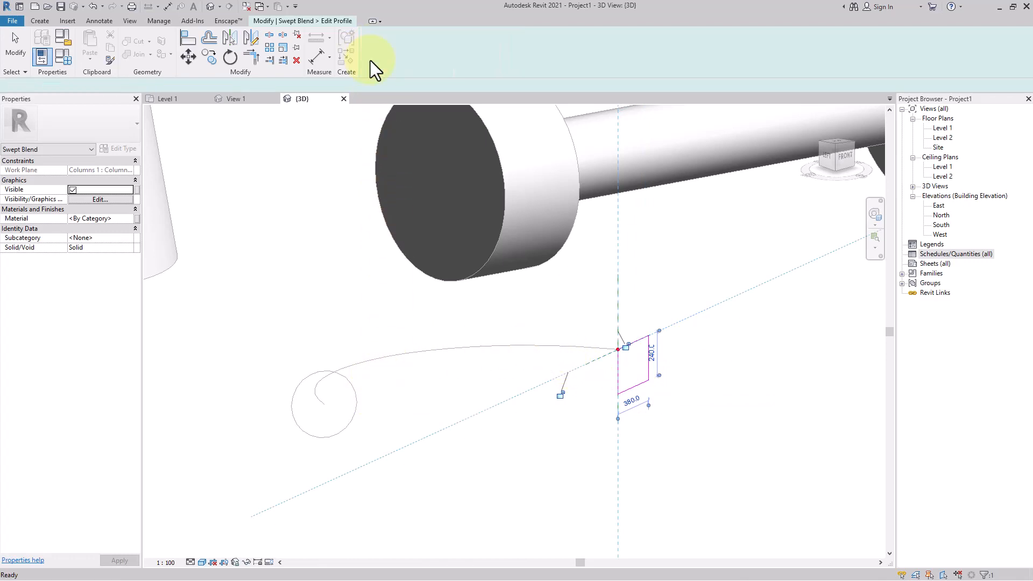
click(371, 59)
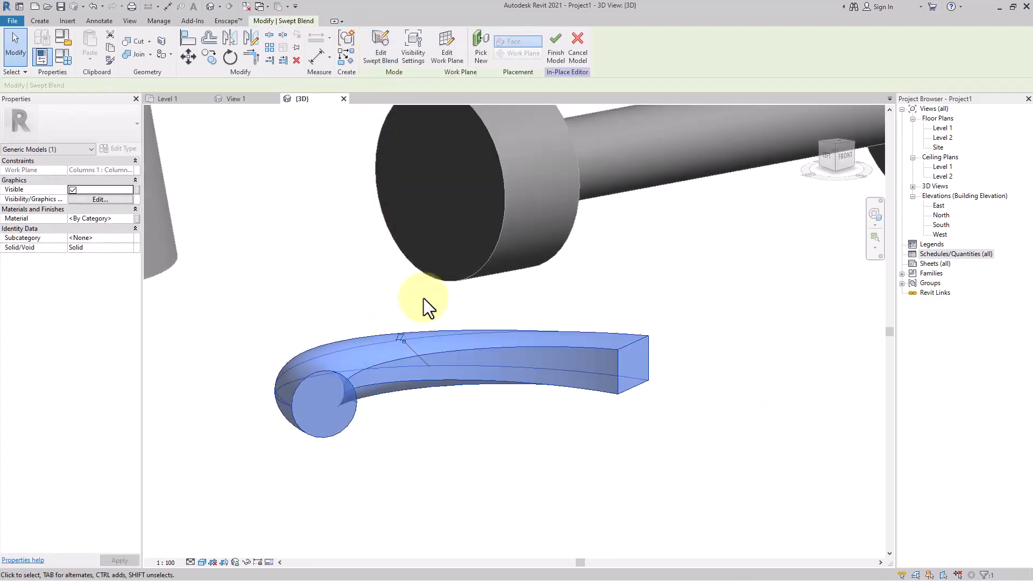
Examine the finished swept blend from above and beside the other solid forms.
scroll(429, 454, down, 2)
click(490, 485)
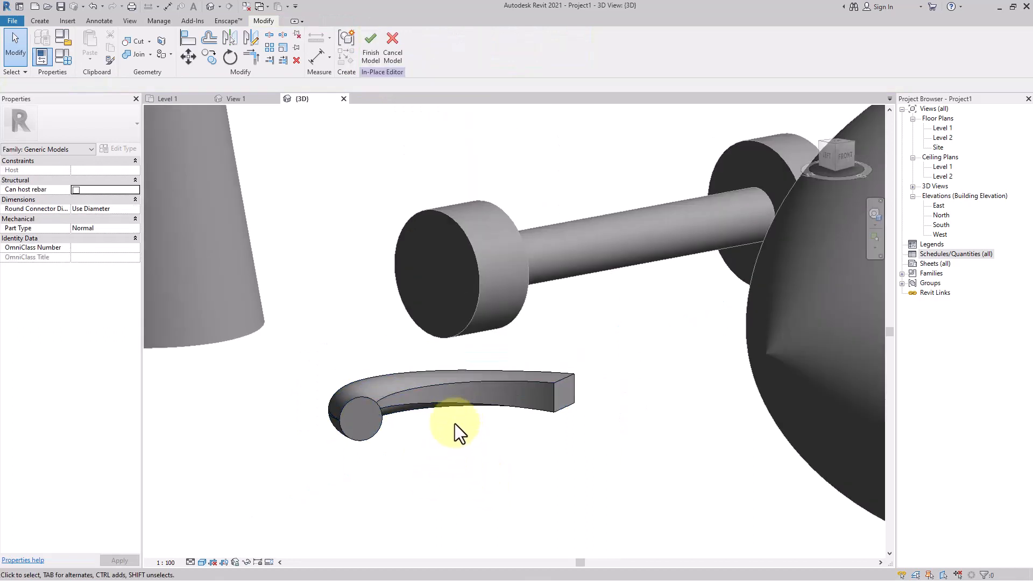
shift+middle_drag(454, 423, 522, 450)
scroll(522, 450, up, 2)
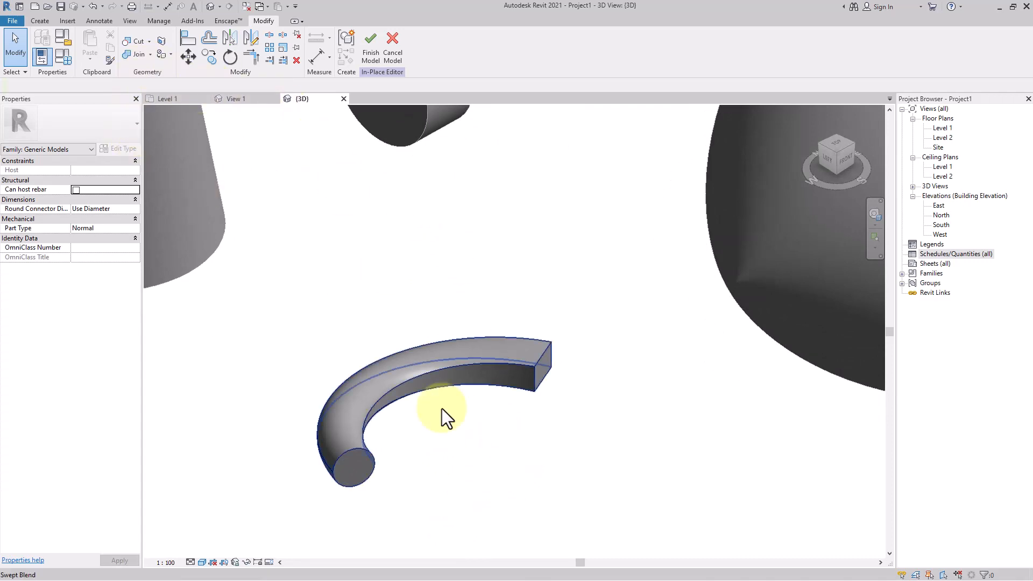
scroll(403, 429, down, 3)
scroll(402, 427, down, 2)
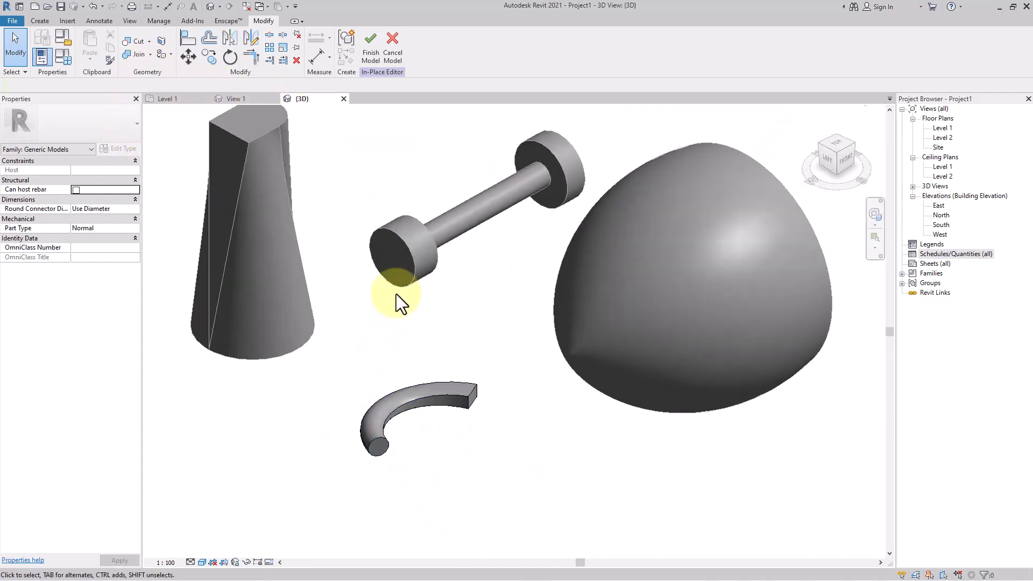
shift+middle_drag(396, 300, 463, 360)
shift+middle_drag(391, 324, 638, 414)
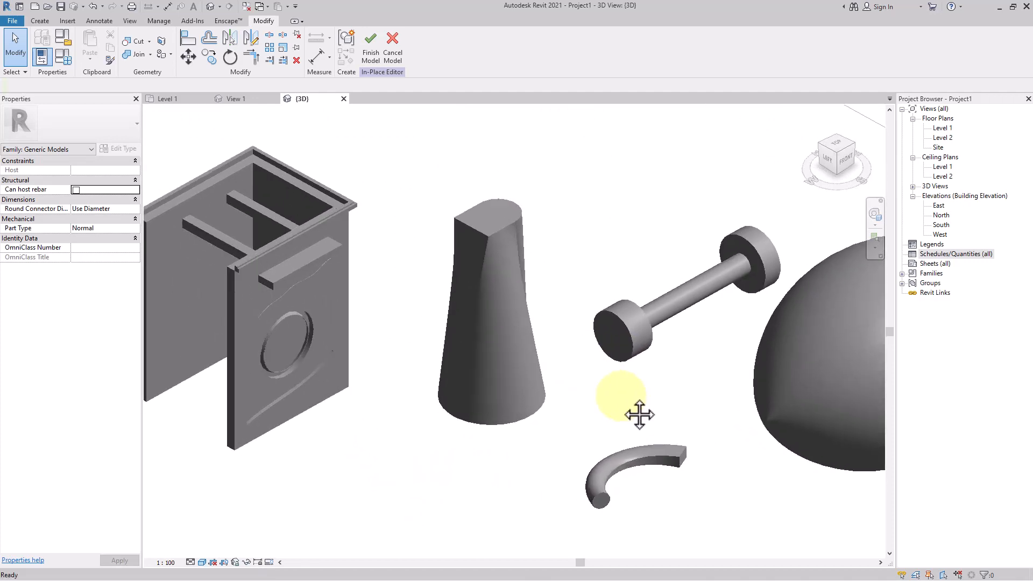
Create a 250 mm deep Void Extrusion from a sketched triangle in front of the tapered column, with one side about 1394 mm long.
click(40, 20)
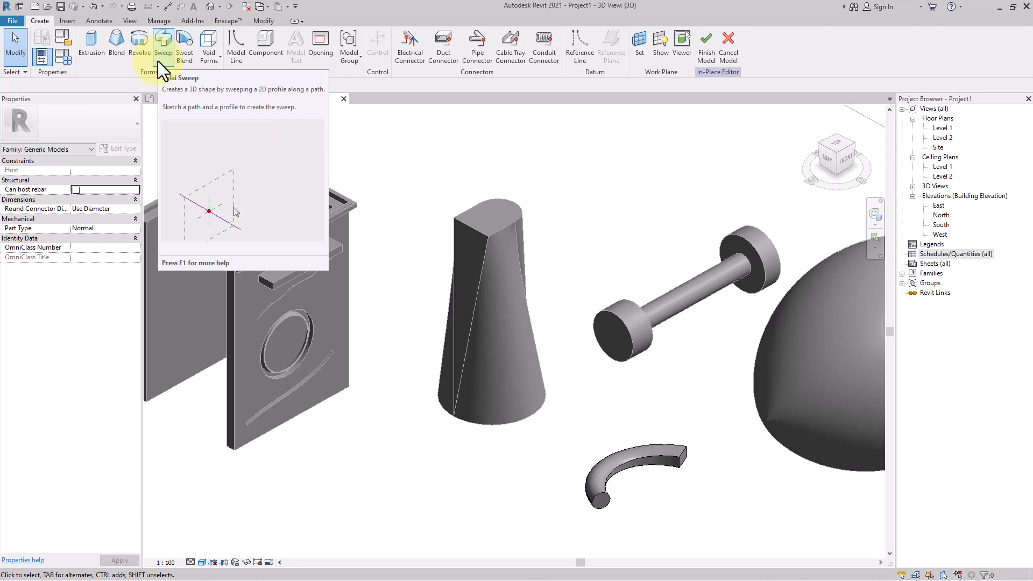
click(219, 61)
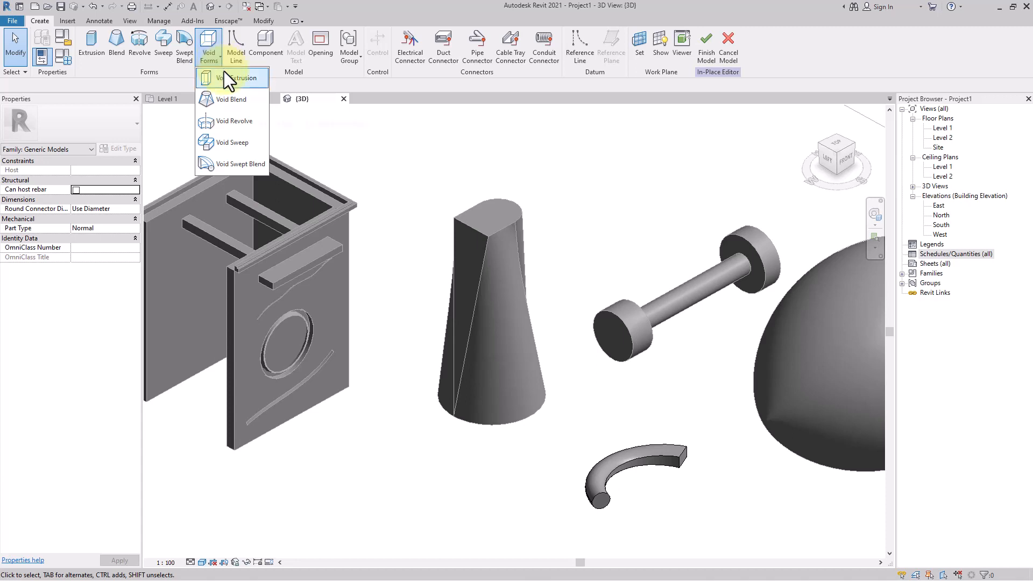
click(225, 75)
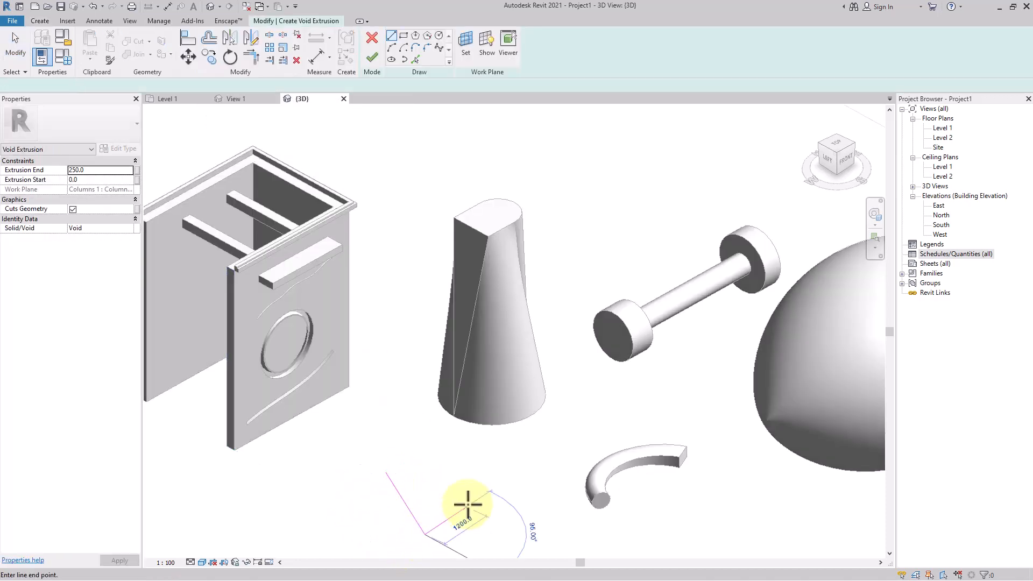
click(469, 500)
click(425, 534)
click(385, 471)
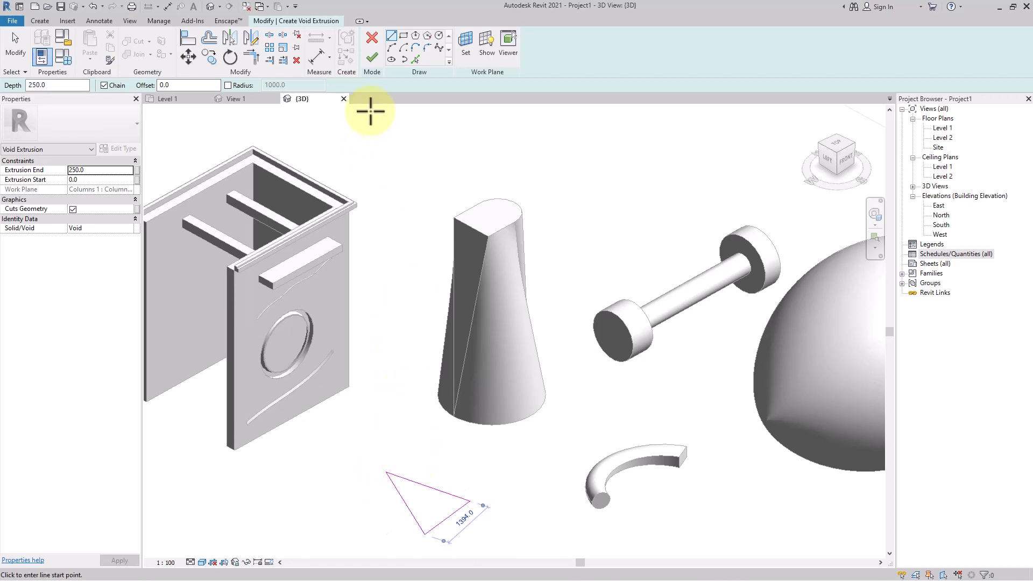
click(376, 63)
Enlarge the triangular void by stretching its rear side toward the tapered column.
click(433, 482)
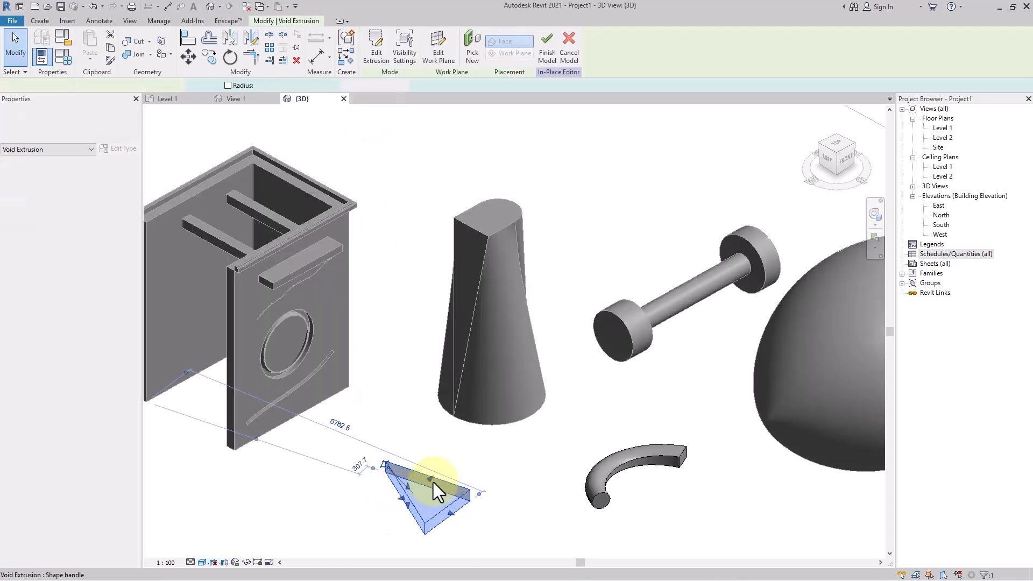
drag(431, 481, 441, 431)
click(515, 534)
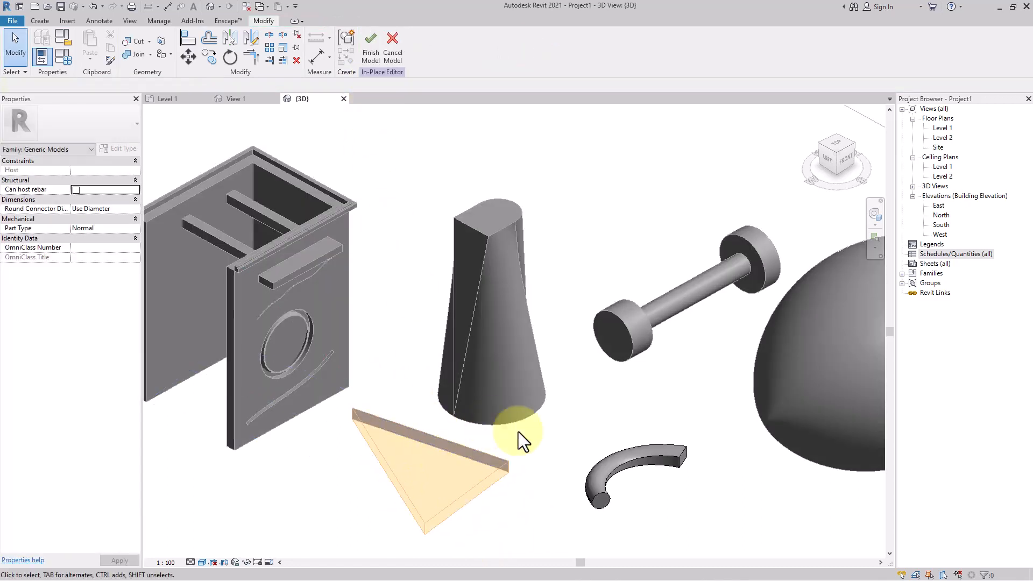
scroll(451, 484, down, 1)
middle_drag(455, 487, 474, 505)
scroll(522, 452, up, 3)
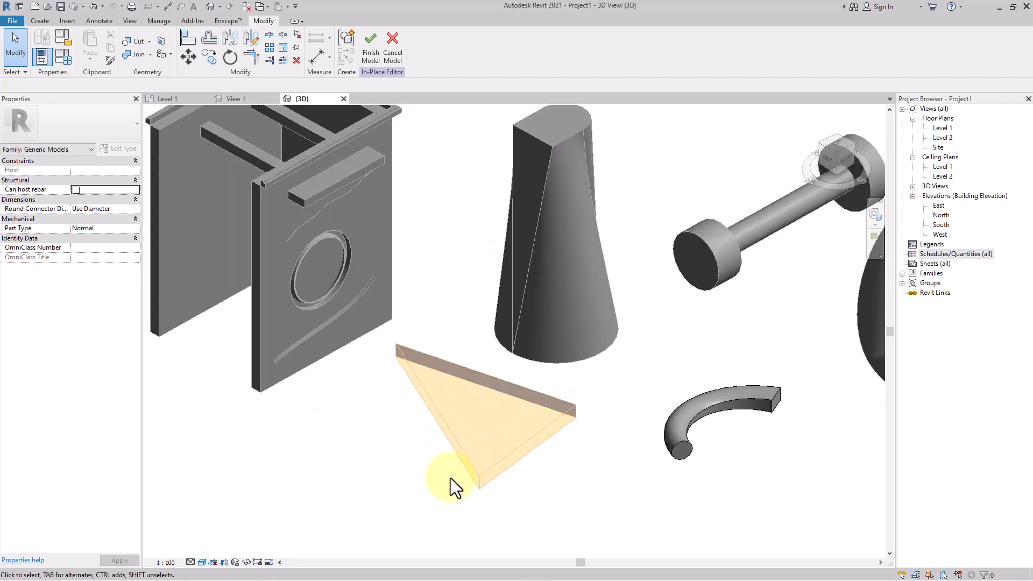
Move the triangular void toward the front wall's circular opening, and delete the void.
click(480, 460)
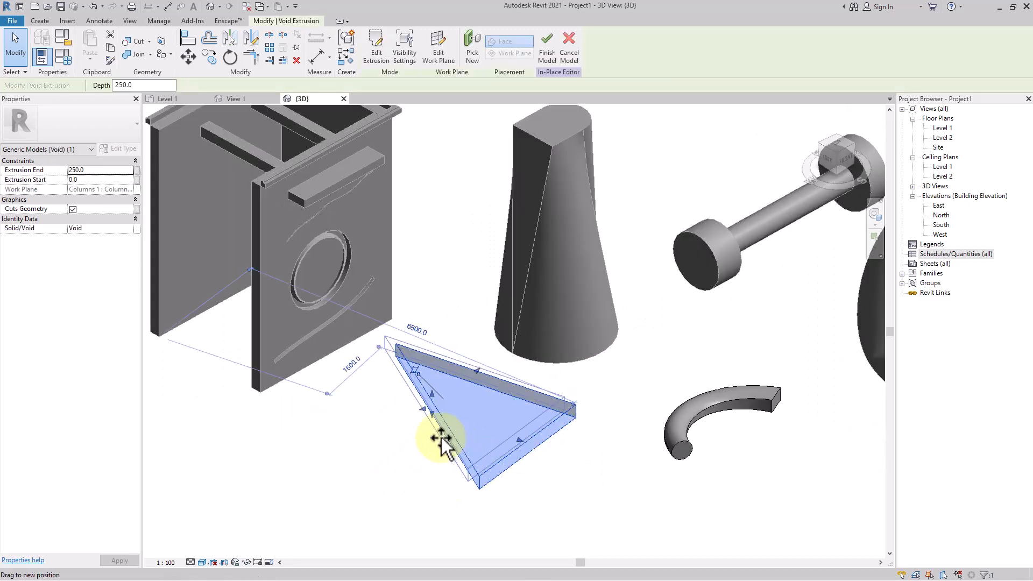
drag(392, 412, 392, 412)
click(490, 463)
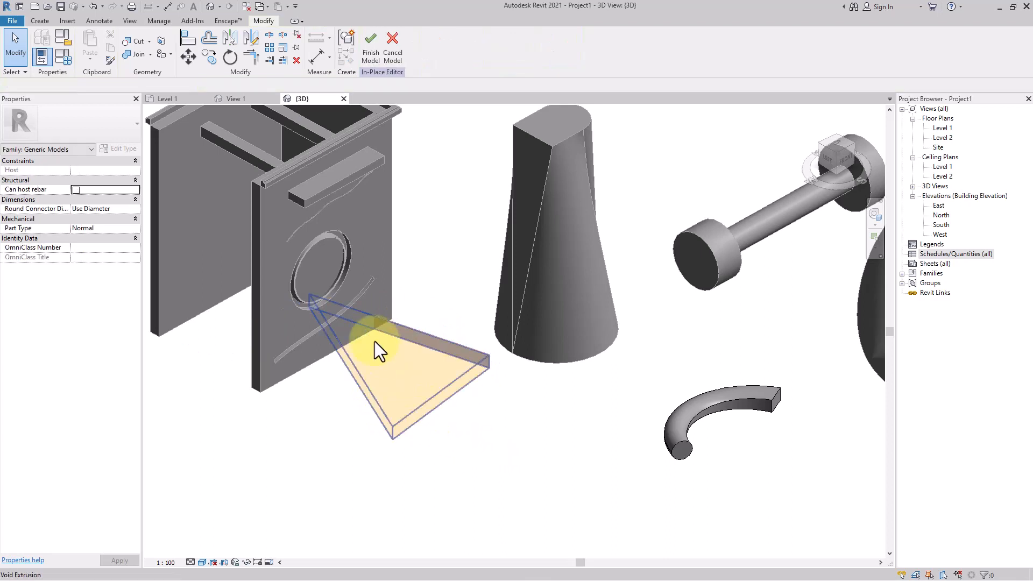
click(401, 406)
key(Delete)
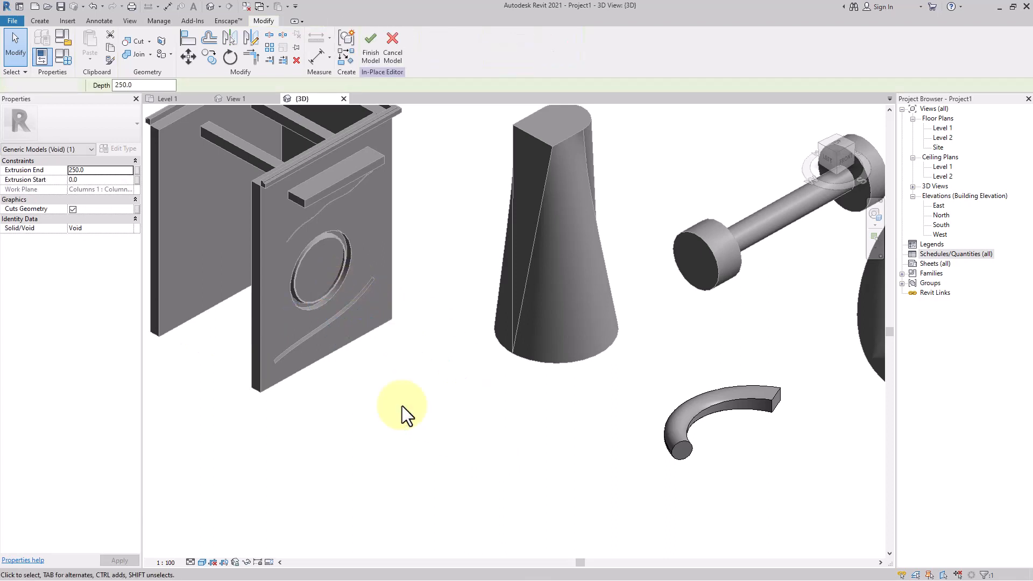
Create a 250 mm deep solid Extrusion from a rectangle about 2300 by 1800 mm in front of the tapered column.
click(45, 18)
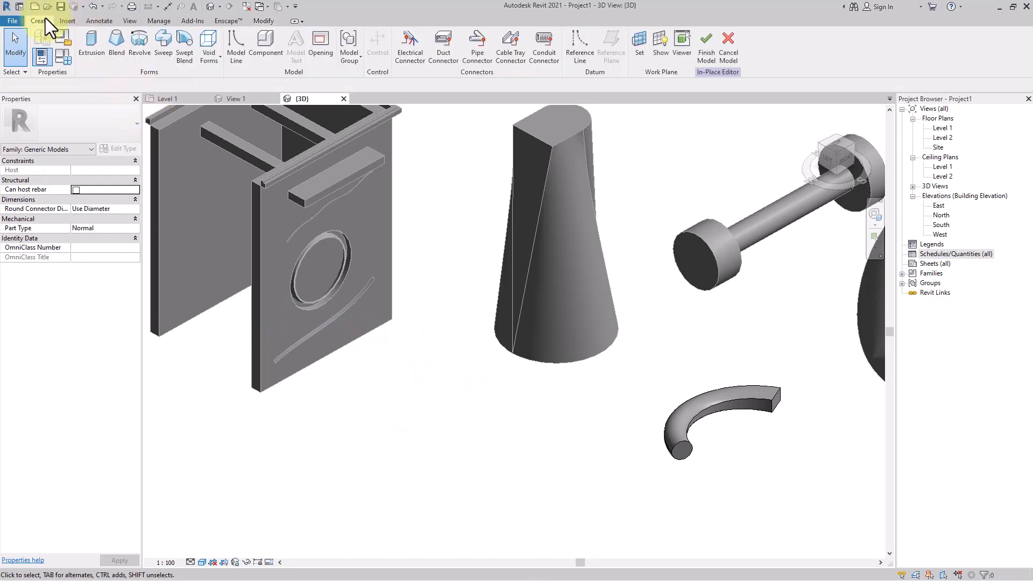
click(215, 60)
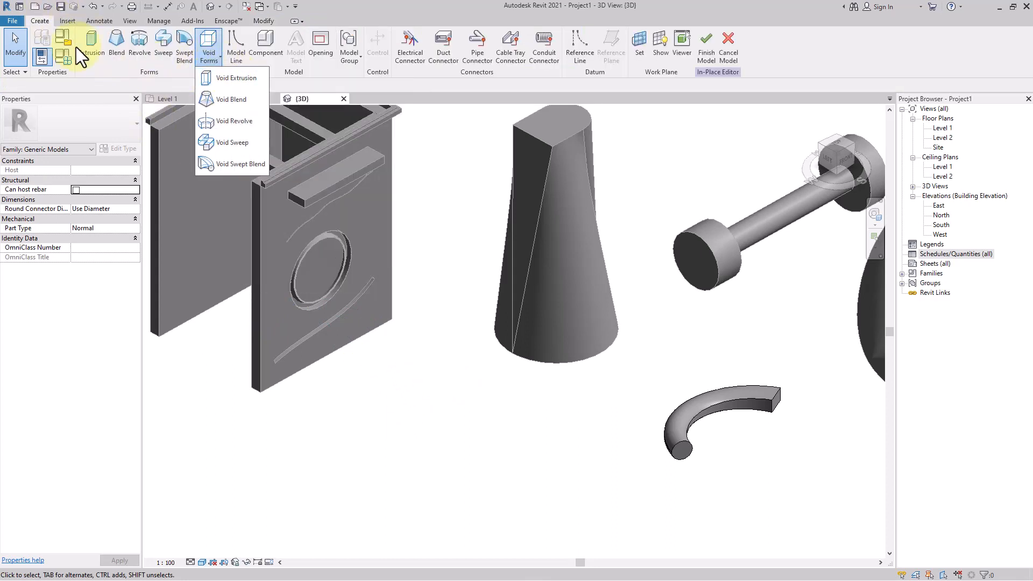
click(90, 40)
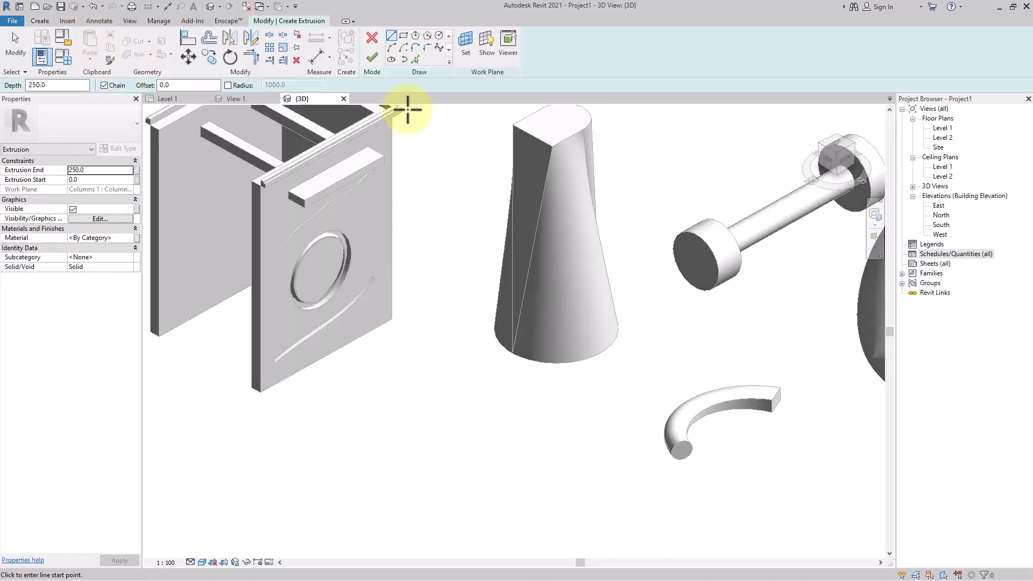
click(403, 36)
click(443, 437)
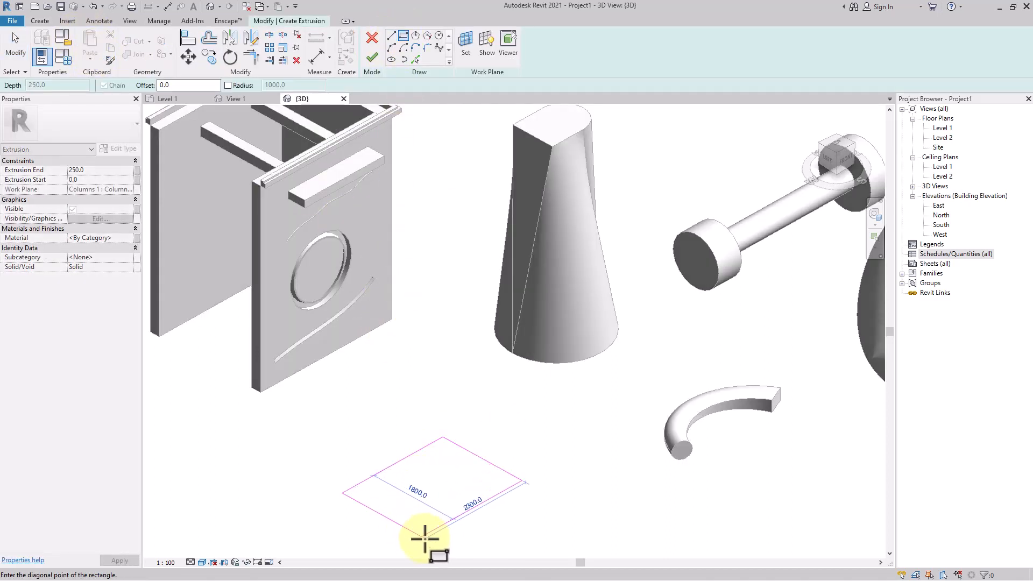
click(423, 539)
click(371, 57)
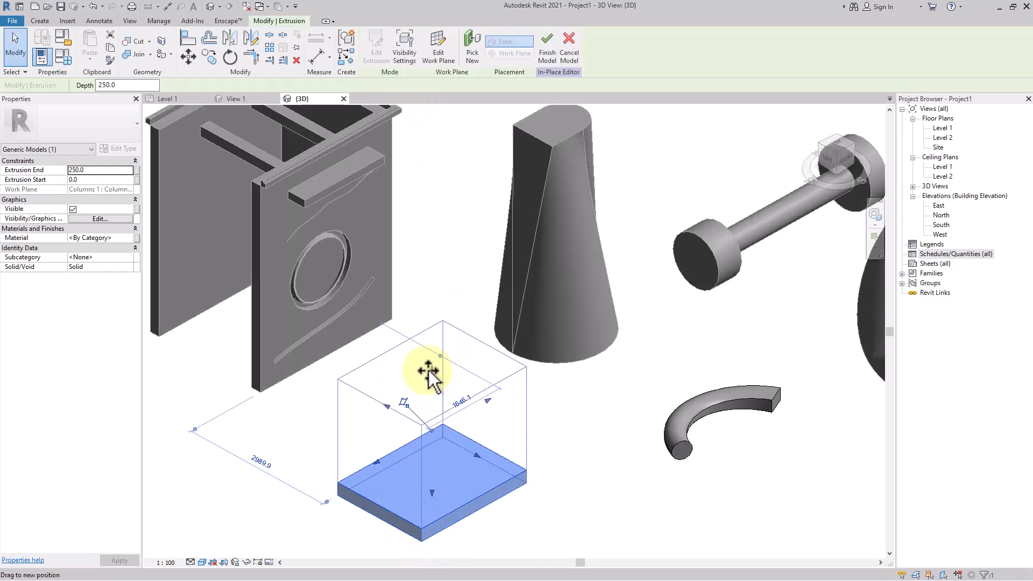
Stretch the rectangular extrusion's top face upward to make a box about 2305 mm high.
drag(431, 376, 432, 379)
scroll(593, 507, up, 4)
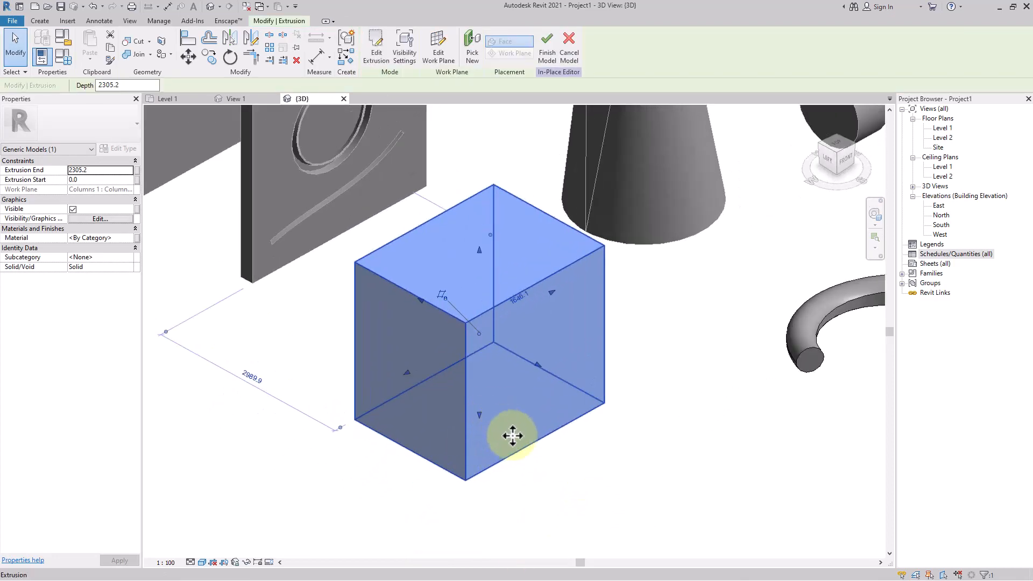
click(553, 479)
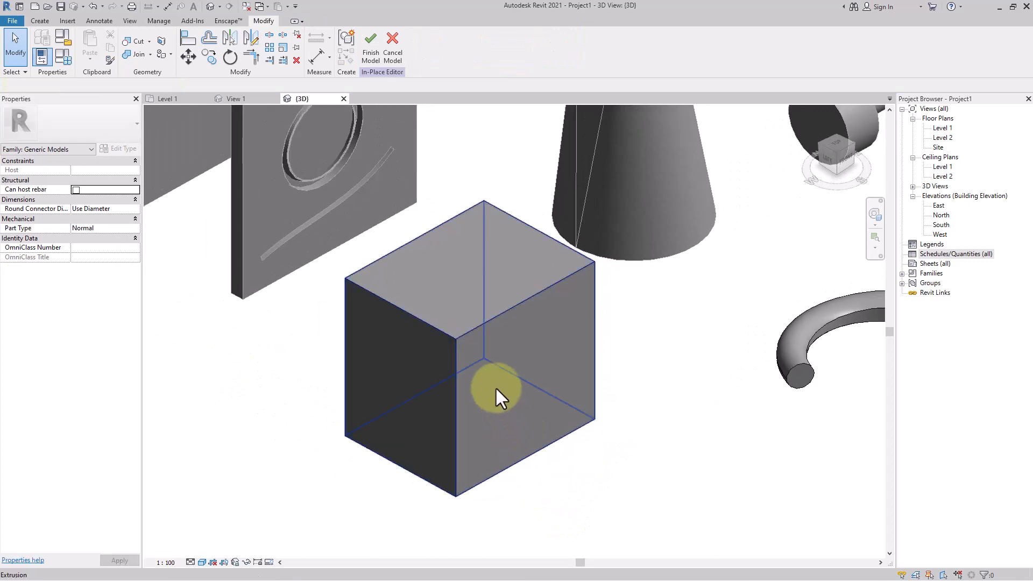
Create a 250 mm deep Void Extrusion from a circle of about 620 mm radius centred on the box's front bottom corner.
click(492, 403)
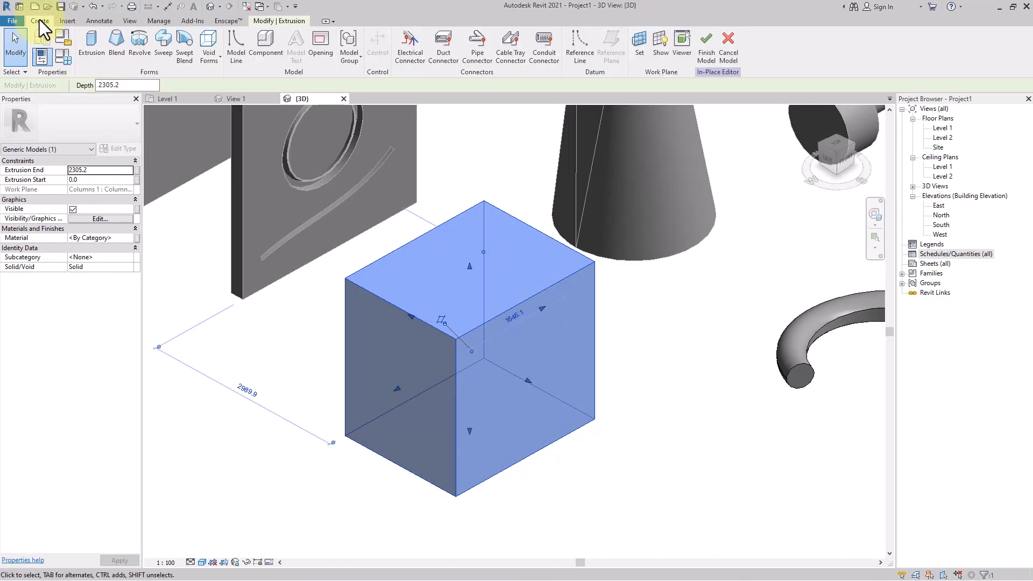
click(210, 57)
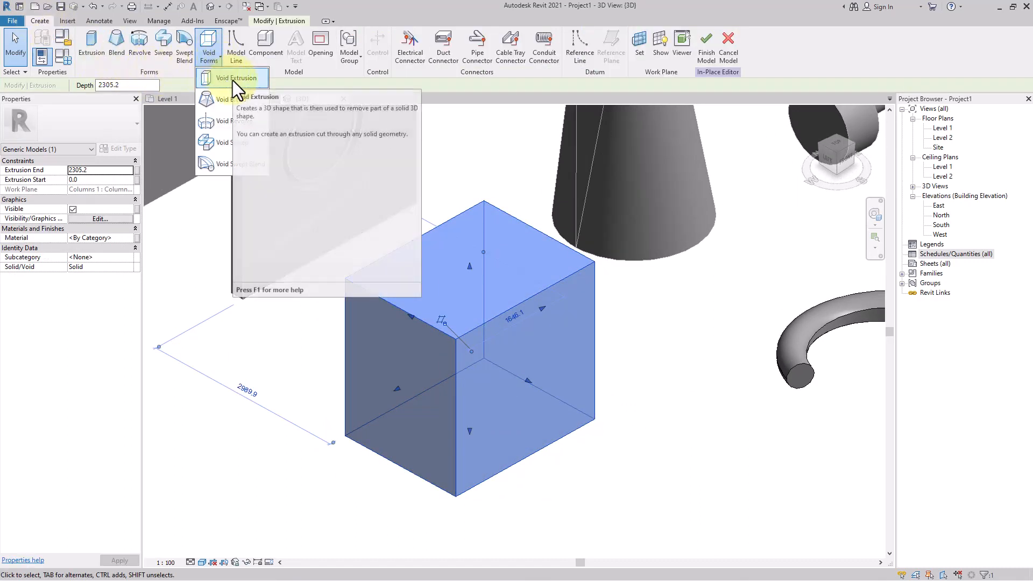
click(232, 78)
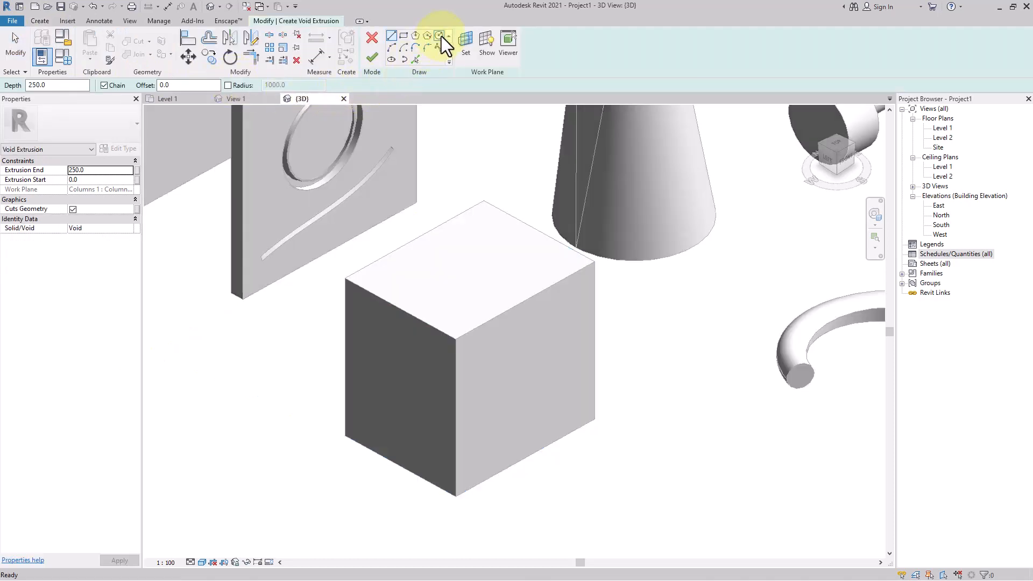
click(439, 35)
click(457, 493)
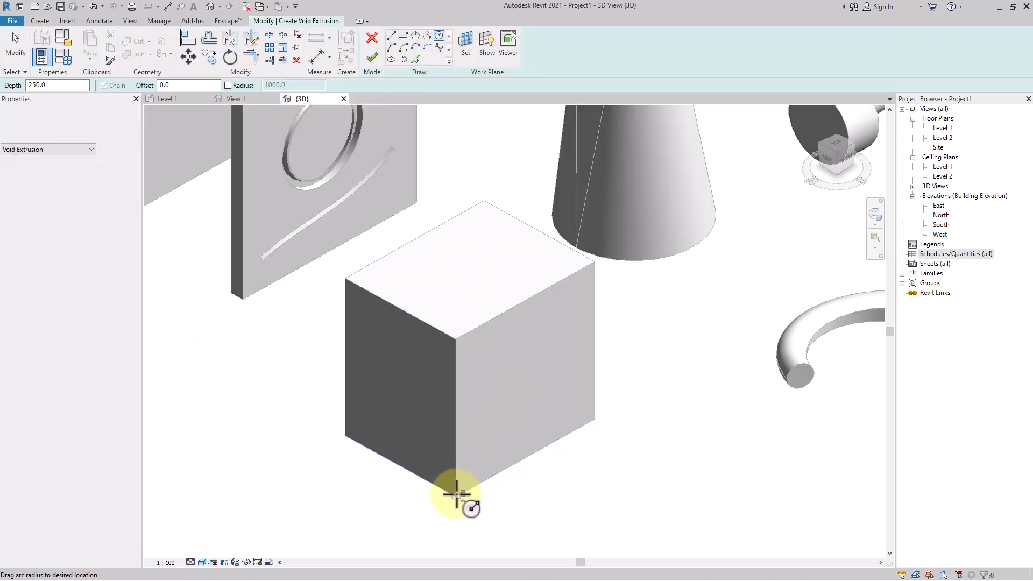
click(473, 518)
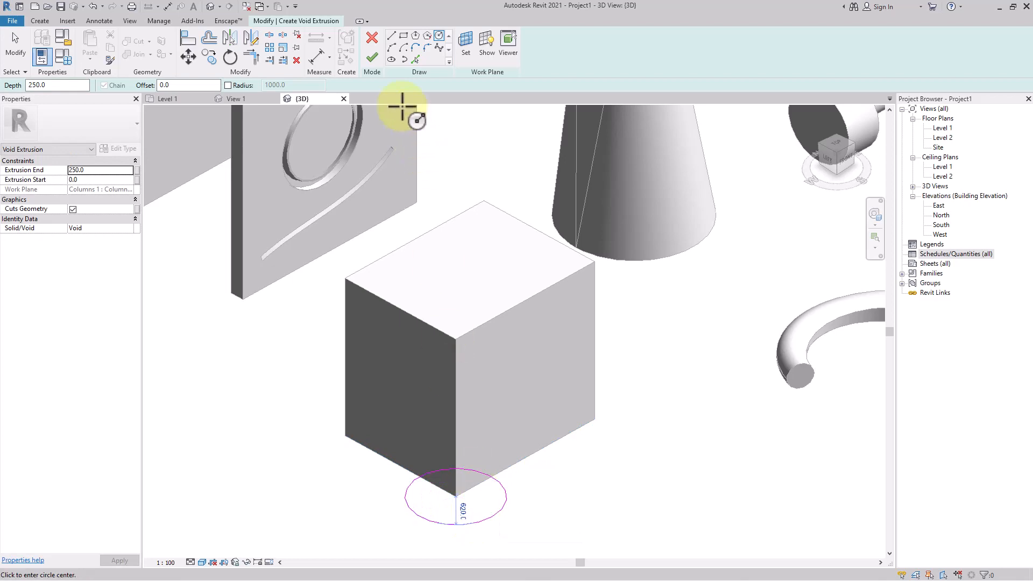
click(371, 57)
click(454, 476)
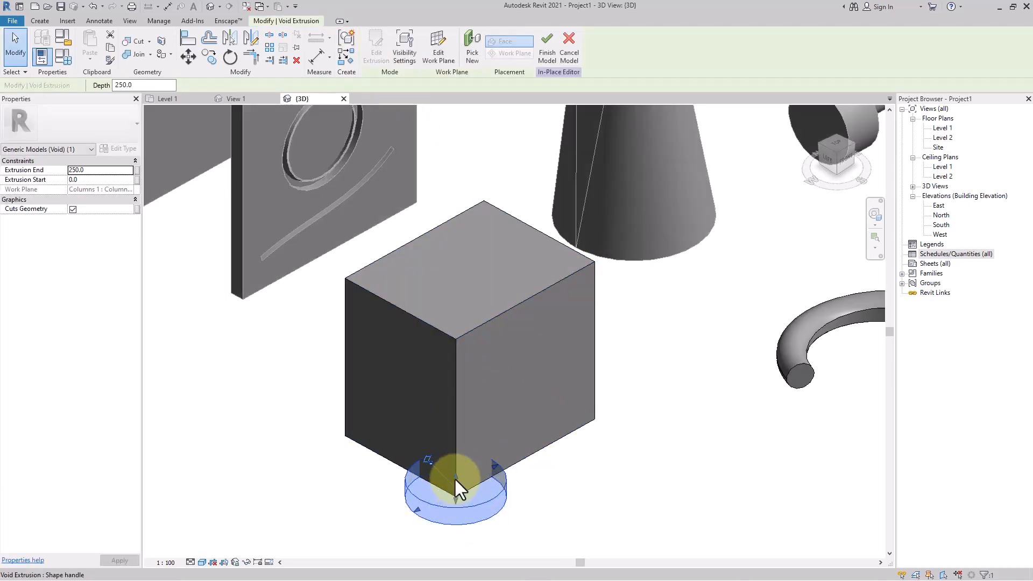
Move the cylindrical void up to the middle of the box's front face to cut a half-round recess.
drag(454, 477, 451, 375)
click(653, 521)
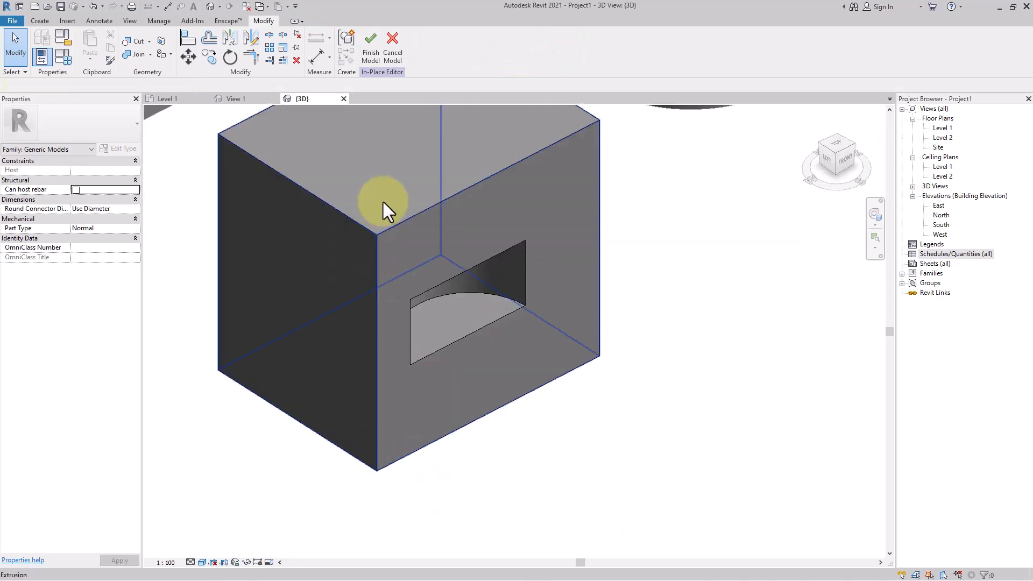
Start a Void Swept Blend and pick the box's nearest vertical corner edge as its path.
click(38, 23)
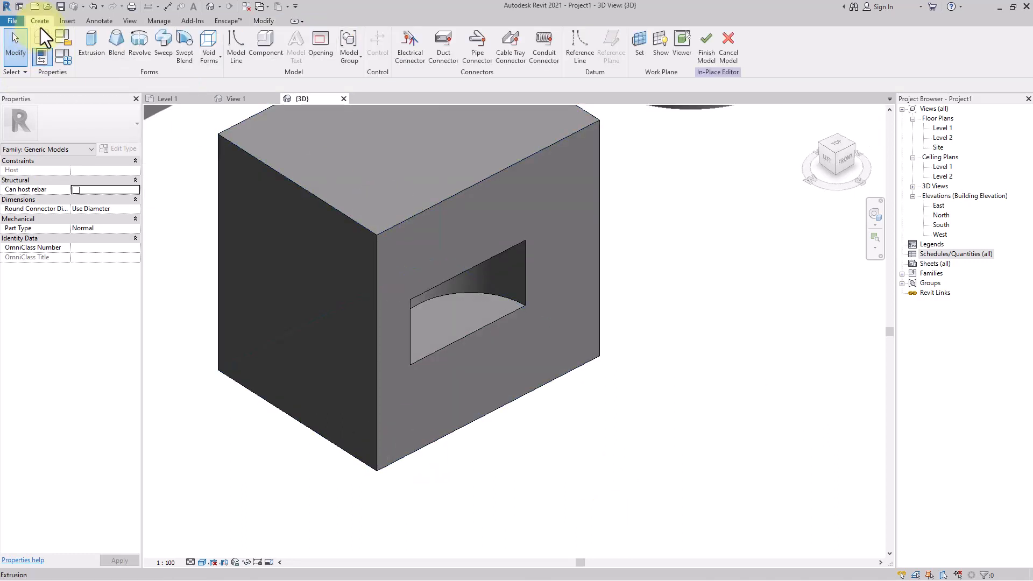
click(217, 61)
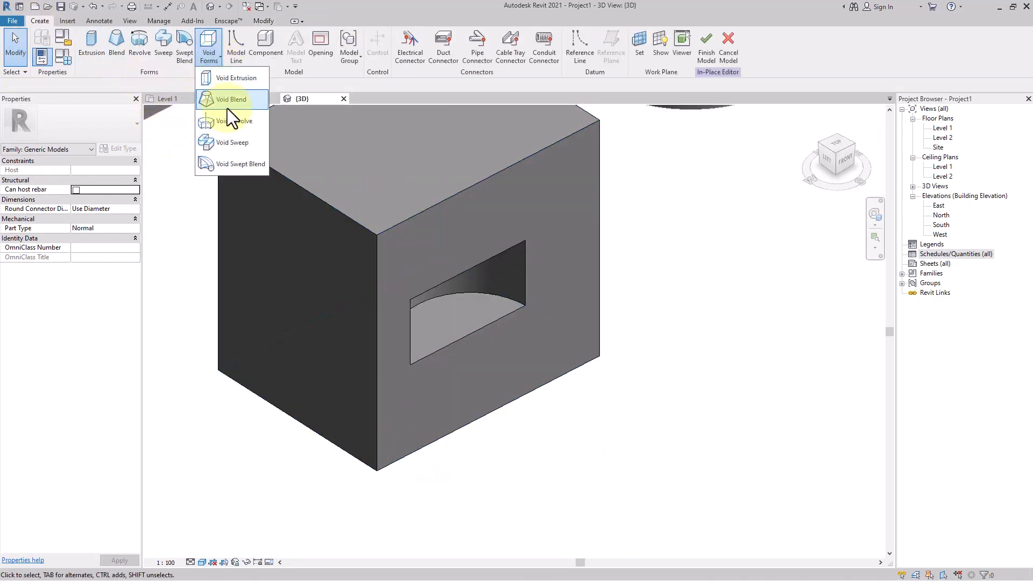
click(237, 164)
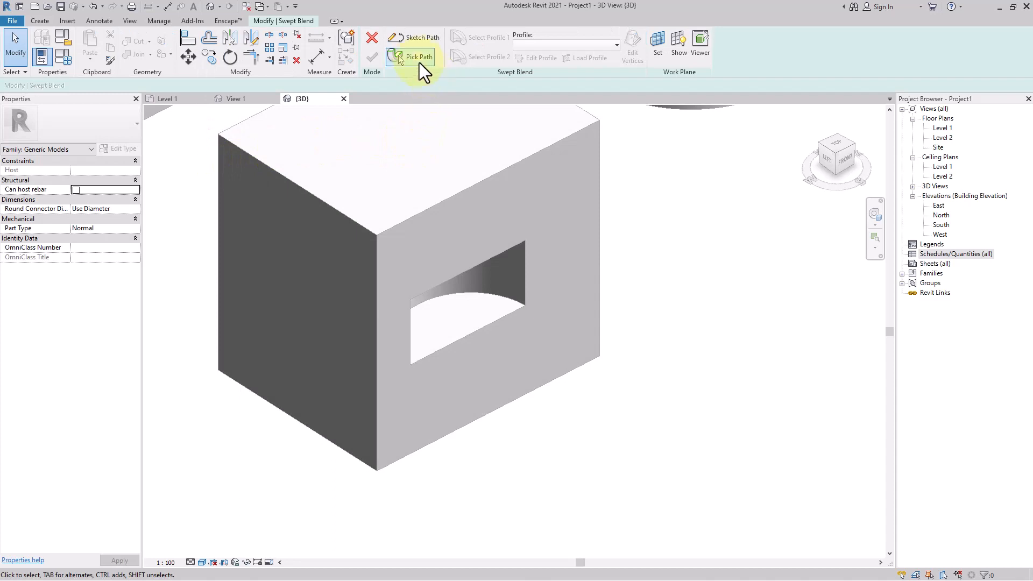
click(416, 55)
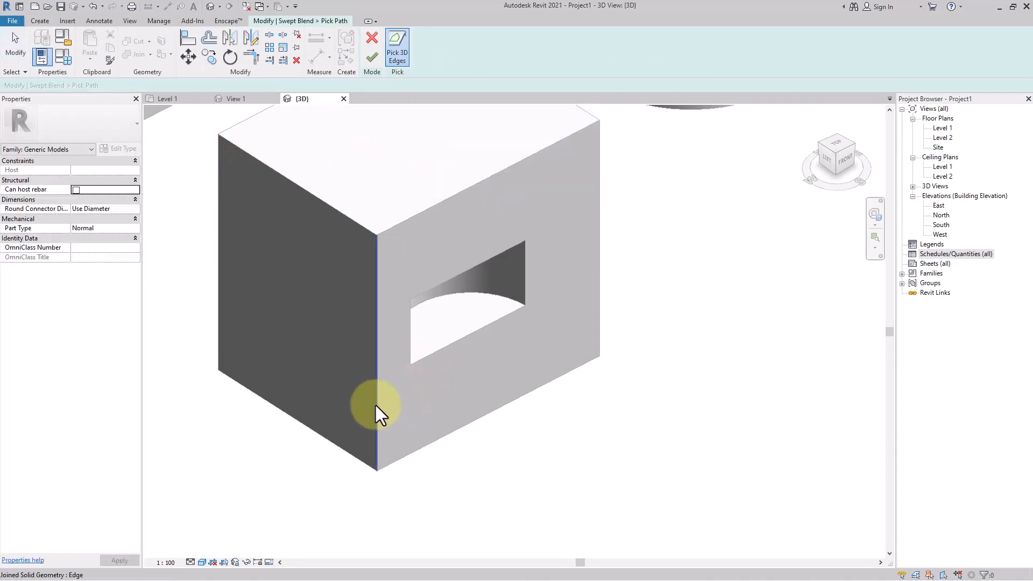
click(376, 405)
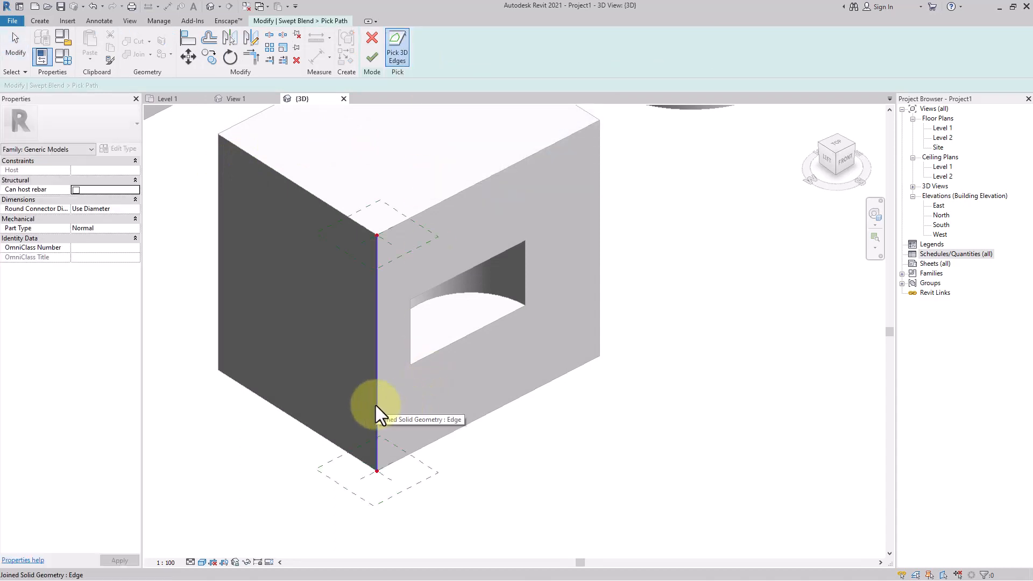
click(376, 57)
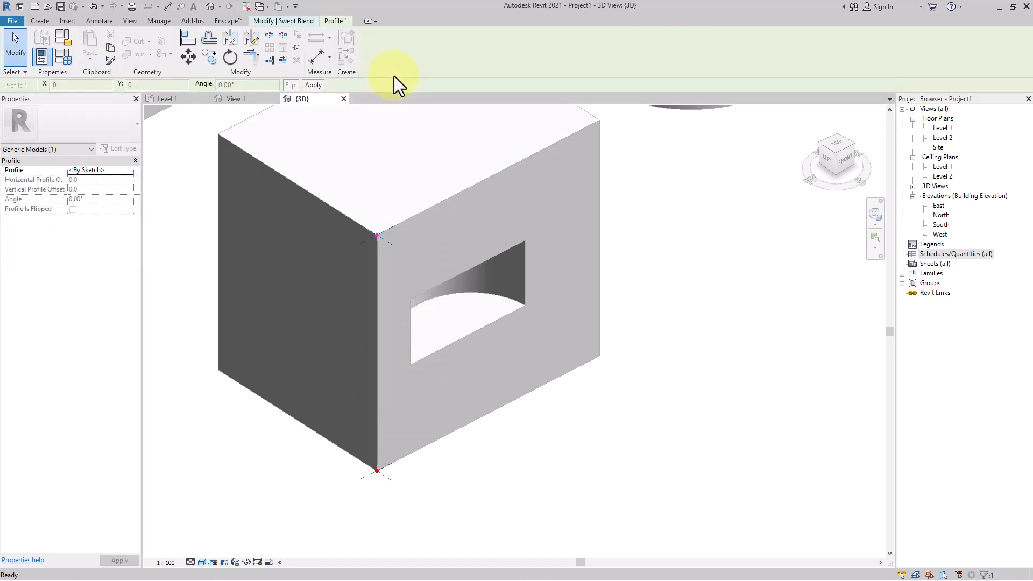
Sketch the swept blend's Profile 1 as a circle centred on the upper end of the path.
click(298, 20)
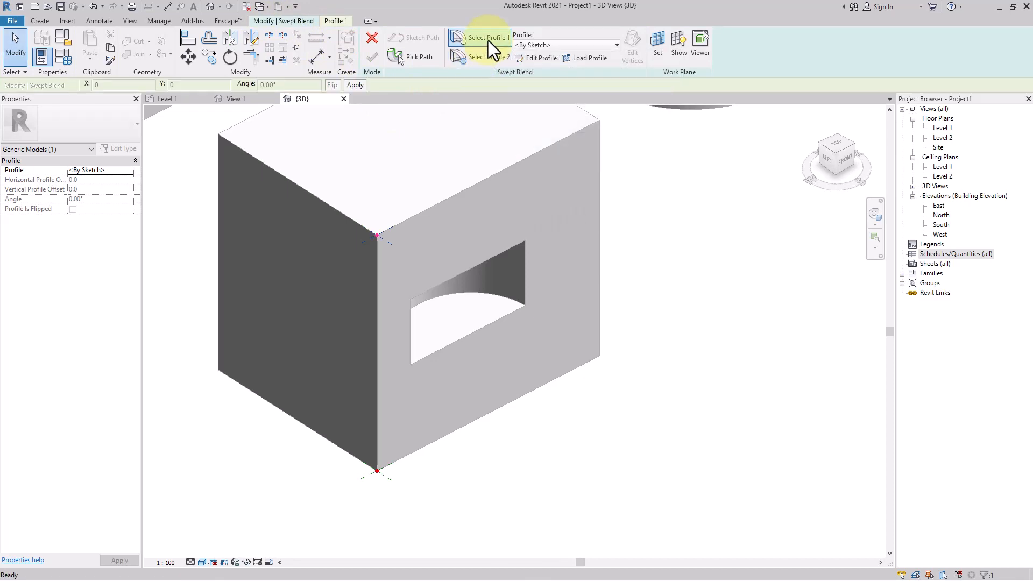
click(535, 60)
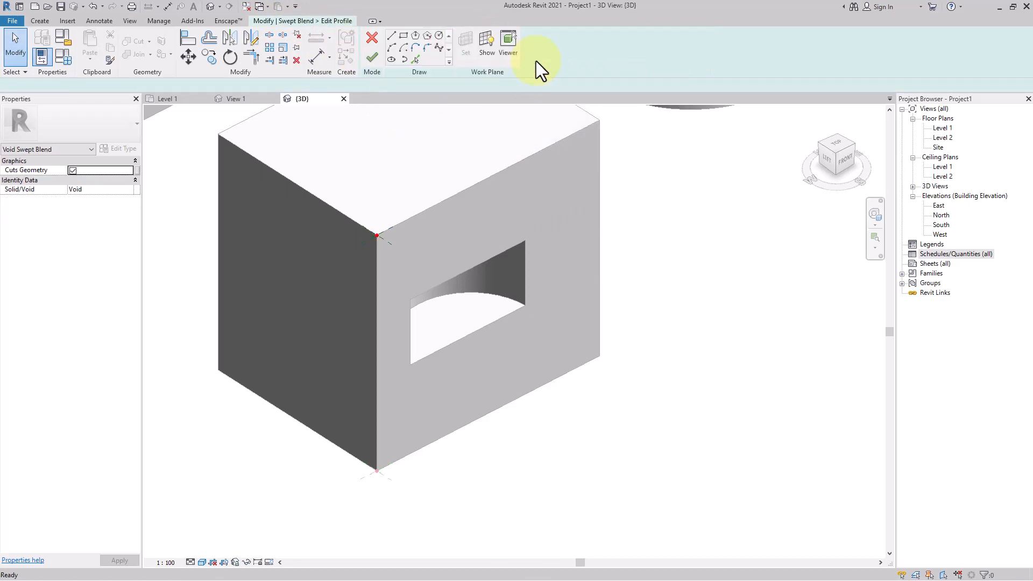
click(376, 235)
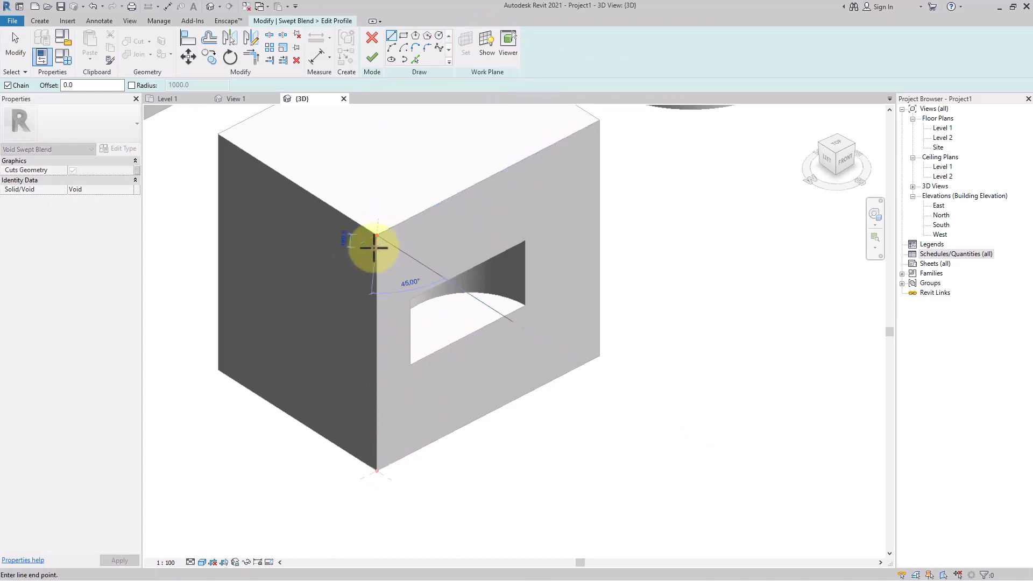
key(Escape)
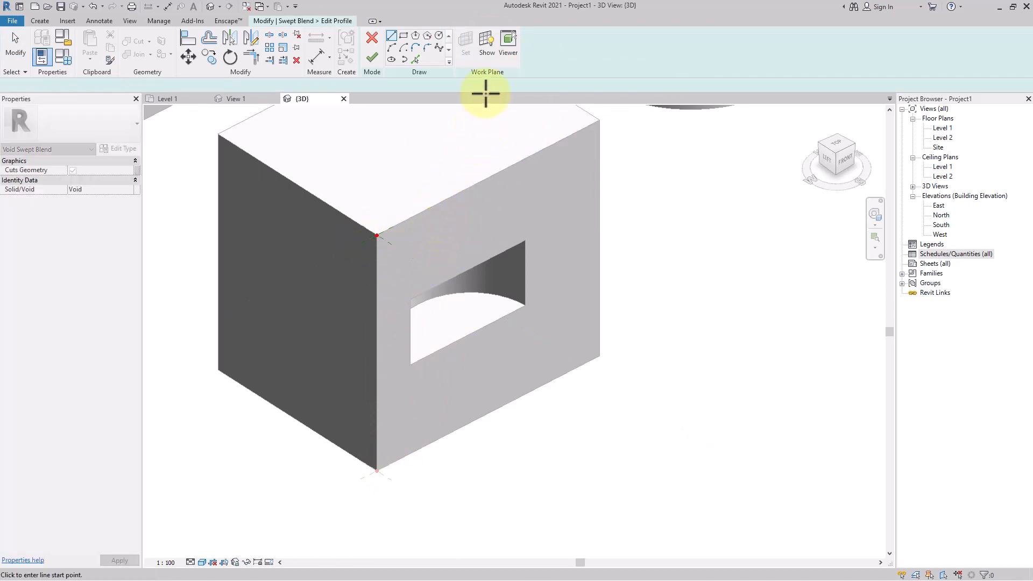
click(438, 35)
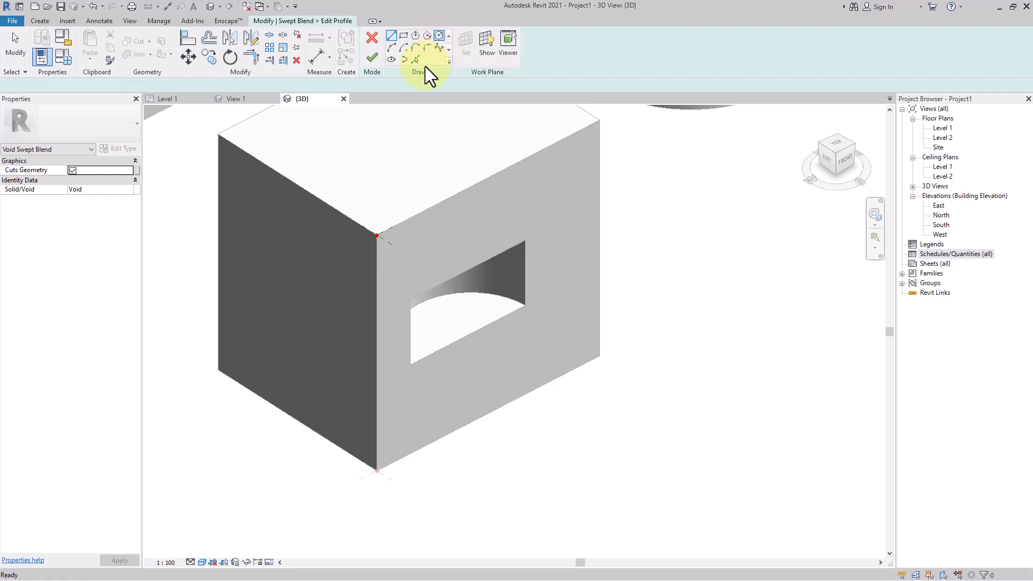
click(377, 235)
click(393, 250)
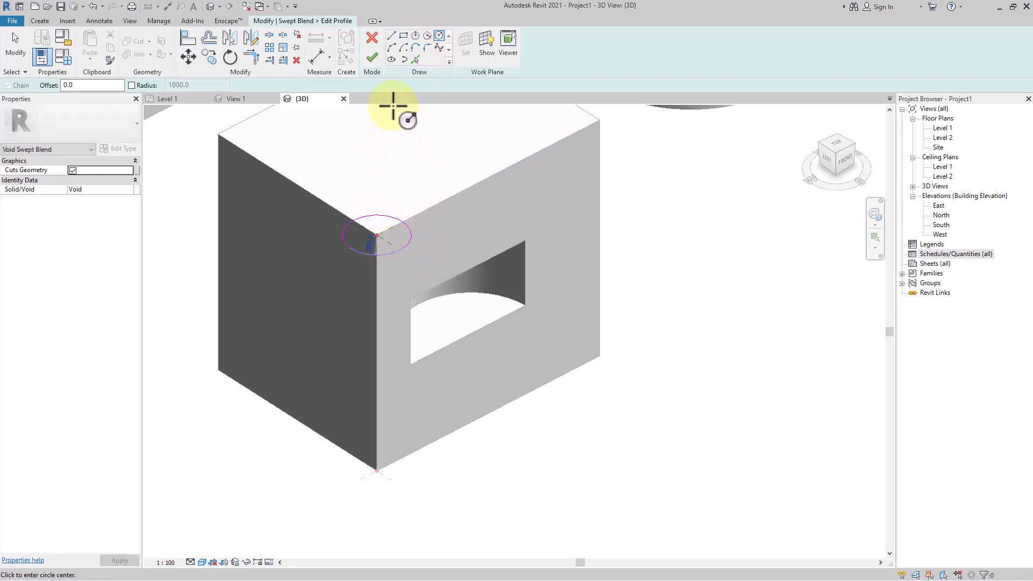
click(372, 57)
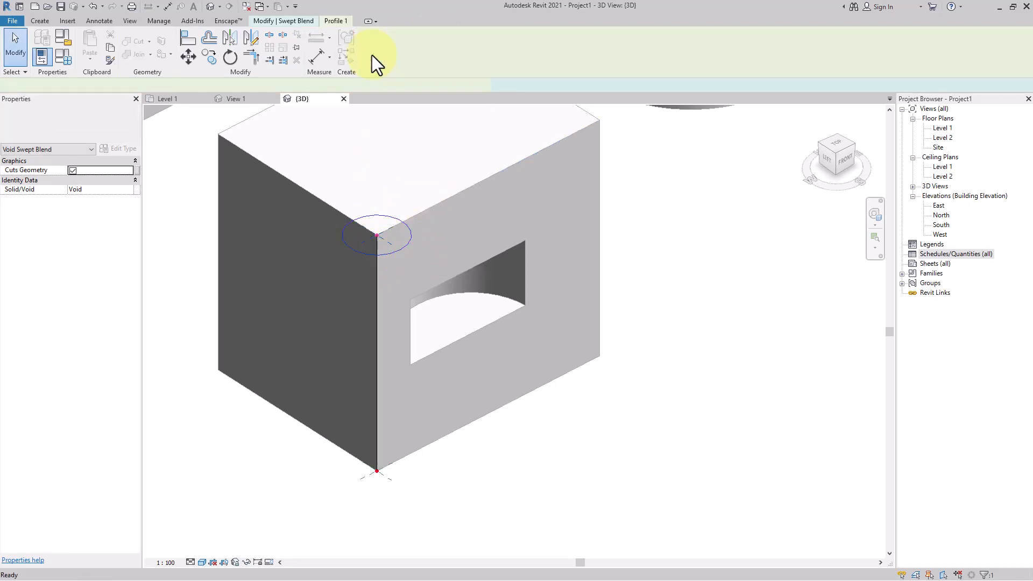
Sketch Profile 2 as a small rectangle with one corner on the path's lower end, and finish the void swept blend.
click(288, 23)
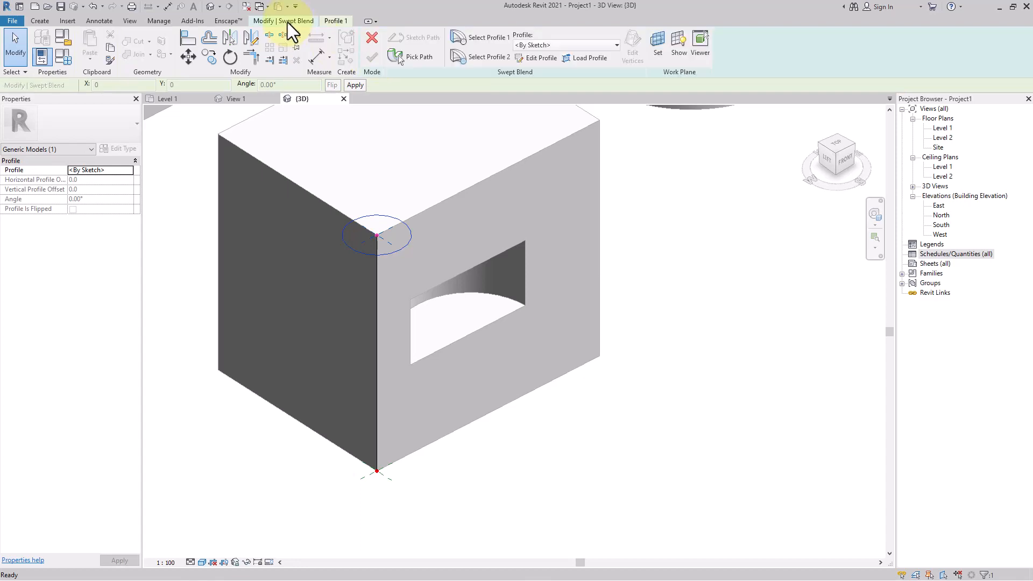
click(485, 57)
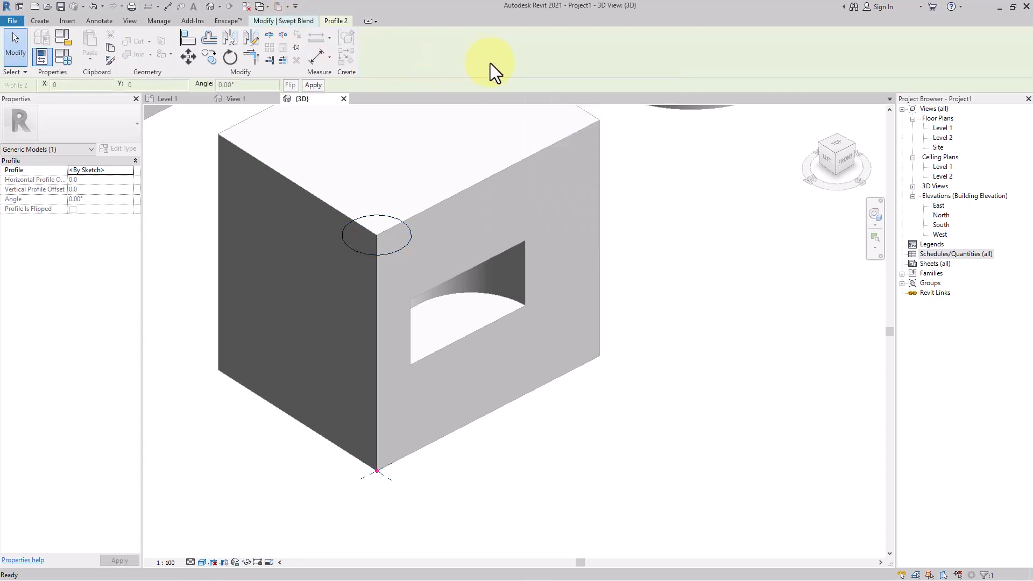
click(288, 24)
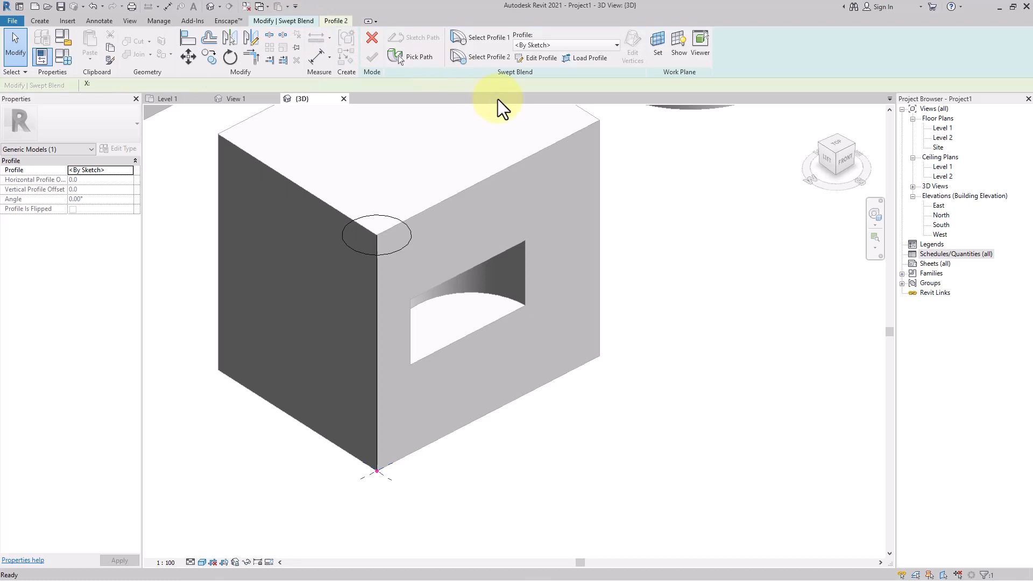
click(534, 58)
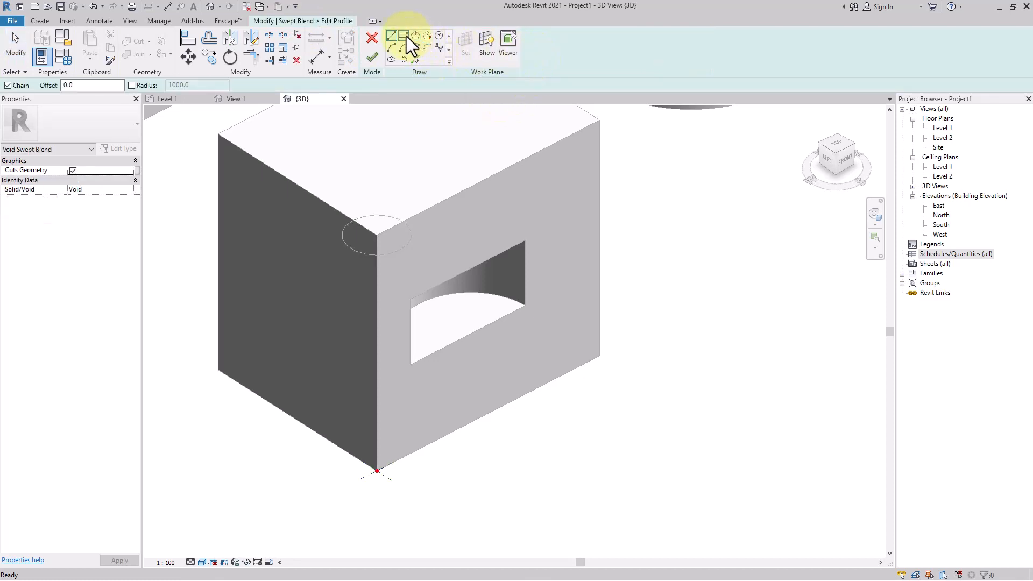
click(402, 36)
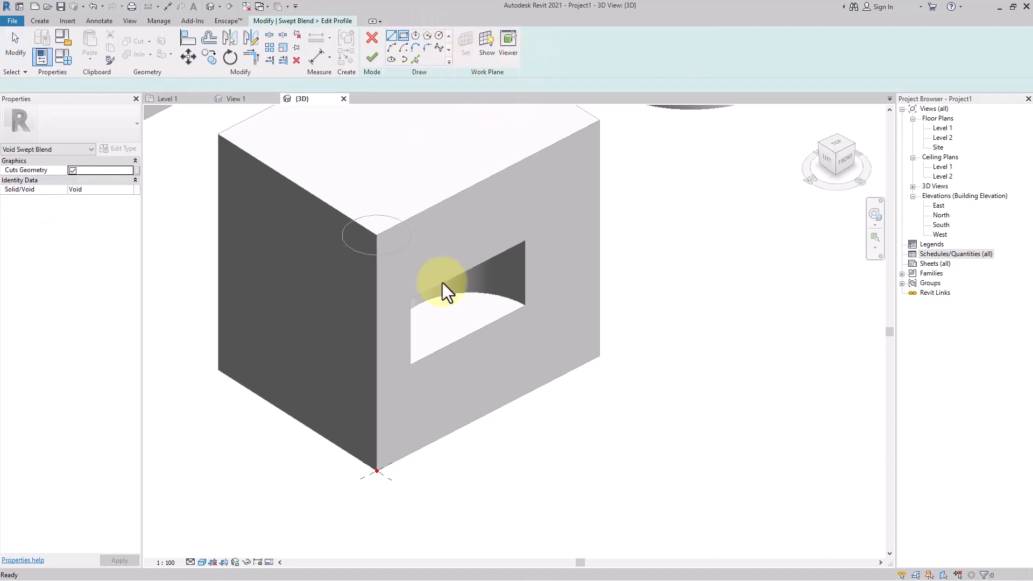
click(377, 471)
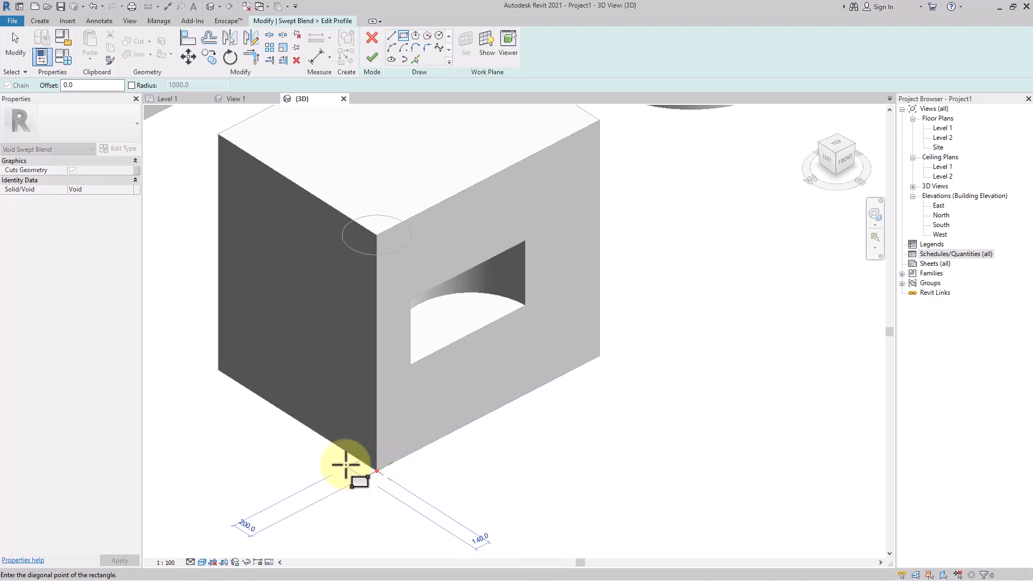
click(316, 465)
click(371, 57)
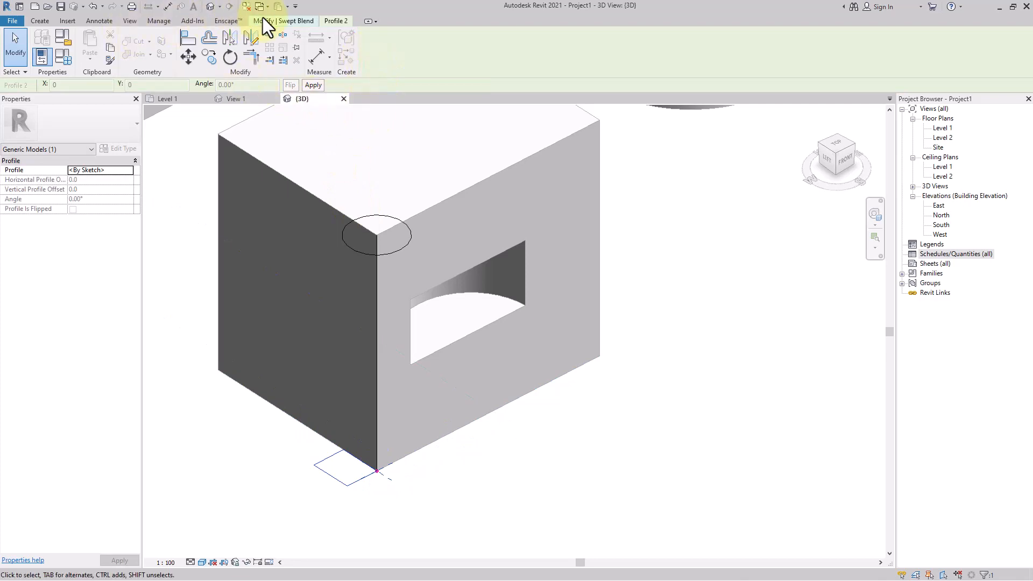
click(285, 20)
click(369, 57)
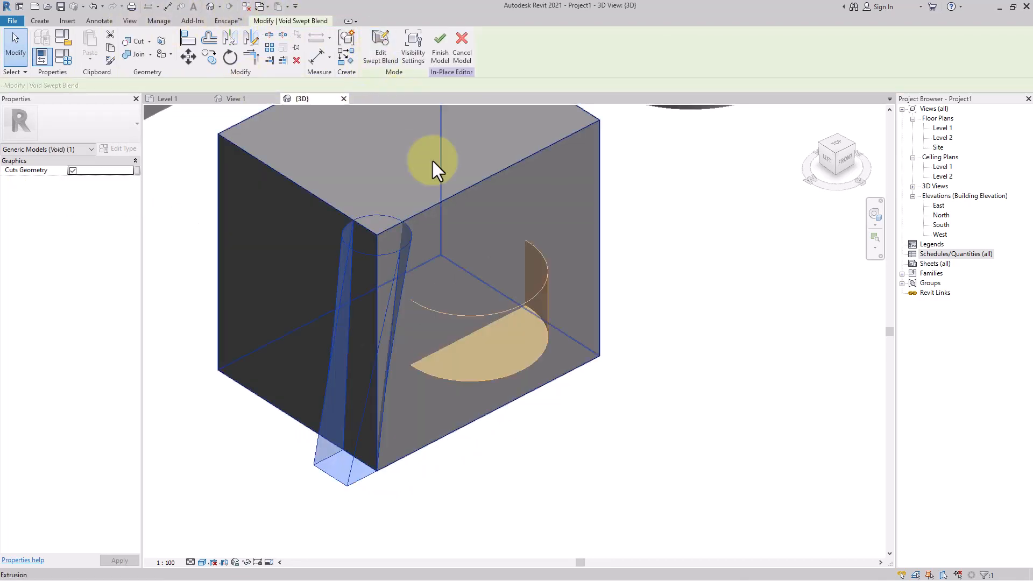
click(466, 471)
Examine the void swept blend at the box's corner and the cut it makes, along with the other modelled forms.
scroll(472, 475, down, 1)
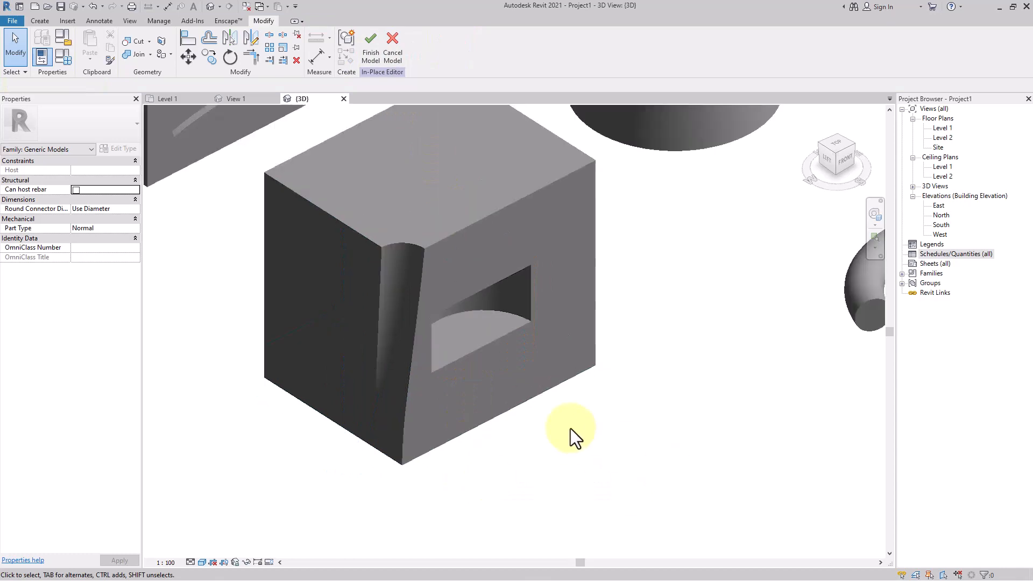
scroll(570, 428, down, 1)
middle_drag(609, 408, 652, 436)
scroll(587, 434, up, 1)
scroll(572, 430, up, 1)
click(411, 306)
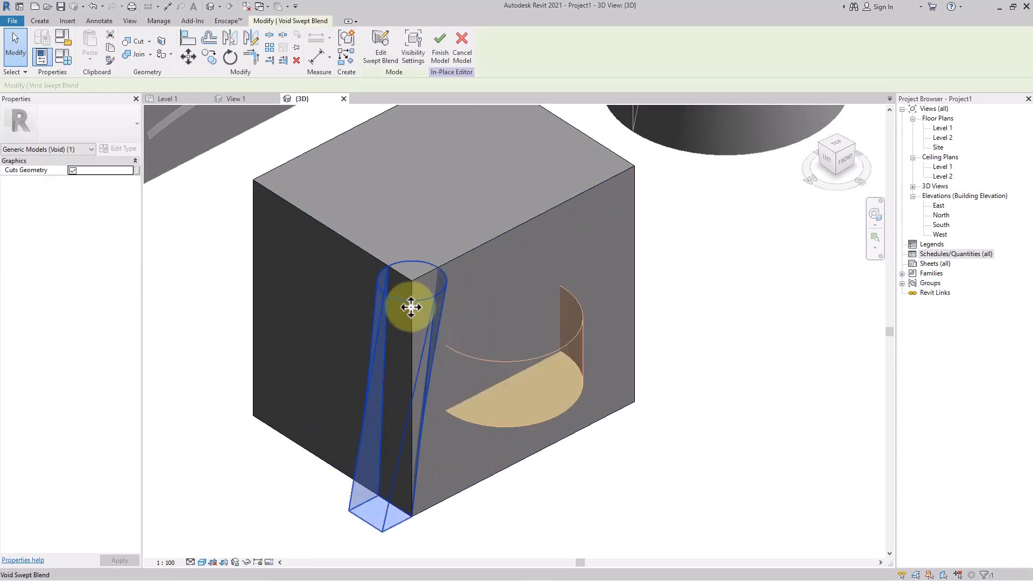
click(39, 21)
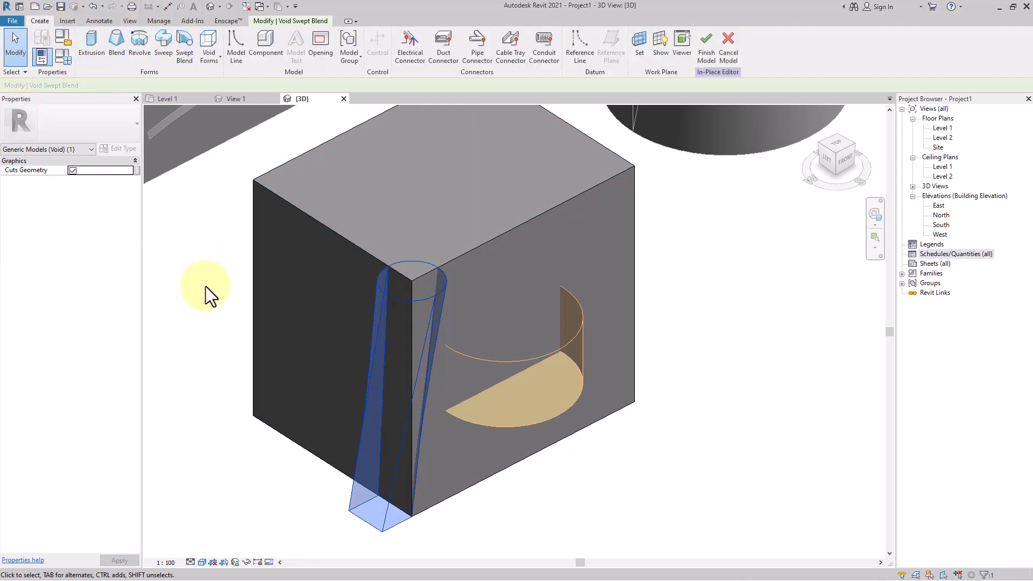
click(749, 422)
scroll(538, 323, down, 3)
middle_drag(521, 295, 592, 430)
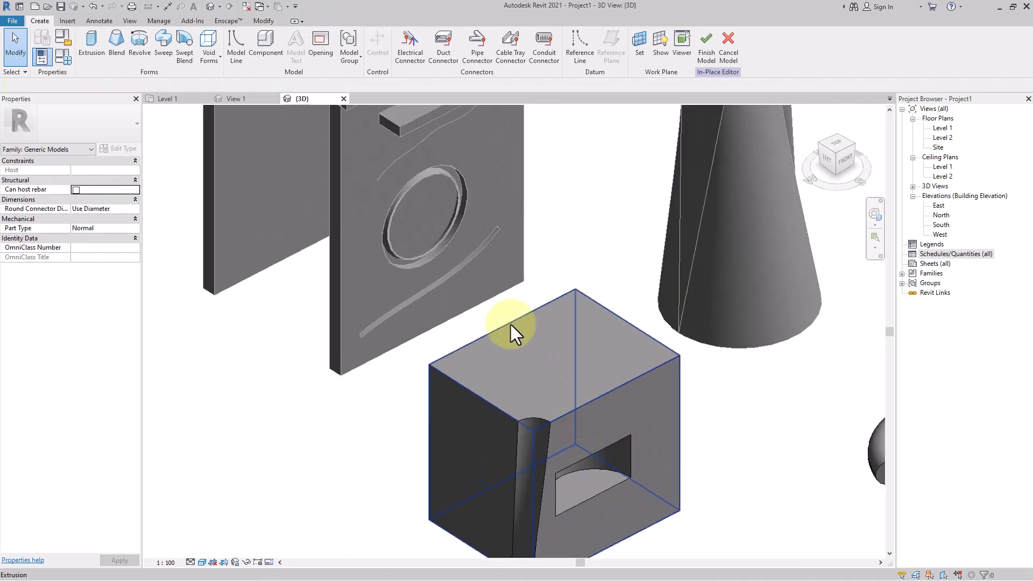
scroll(505, 314, down, 2)
middle_drag(486, 331, 405, 411)
scroll(491, 397, down, 1)
middle_drag(491, 396, 426, 372)
scroll(430, 376, up, 1)
middle_click(436, 380)
middle_click(436, 380)
scroll(508, 317, up, 7)
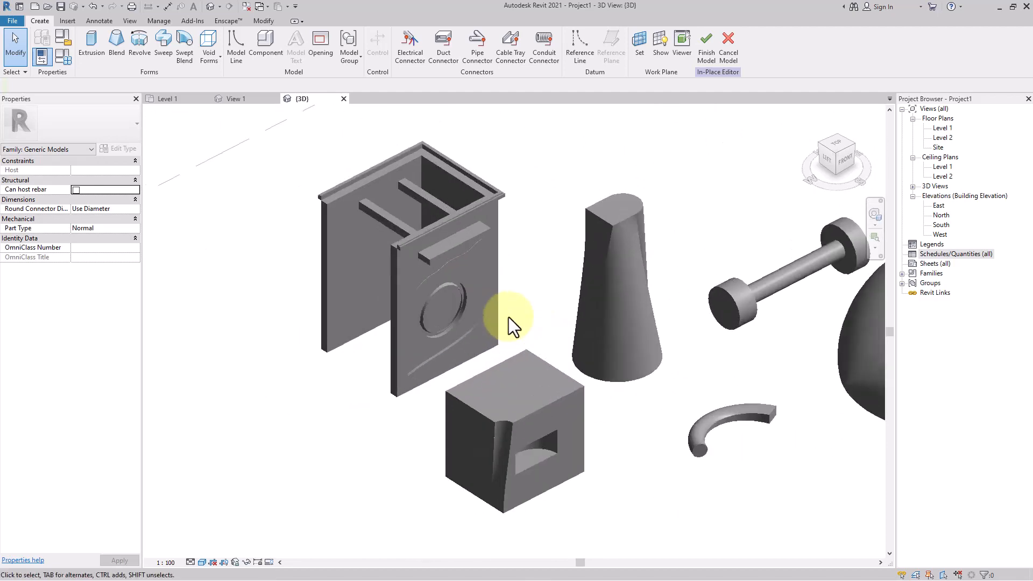